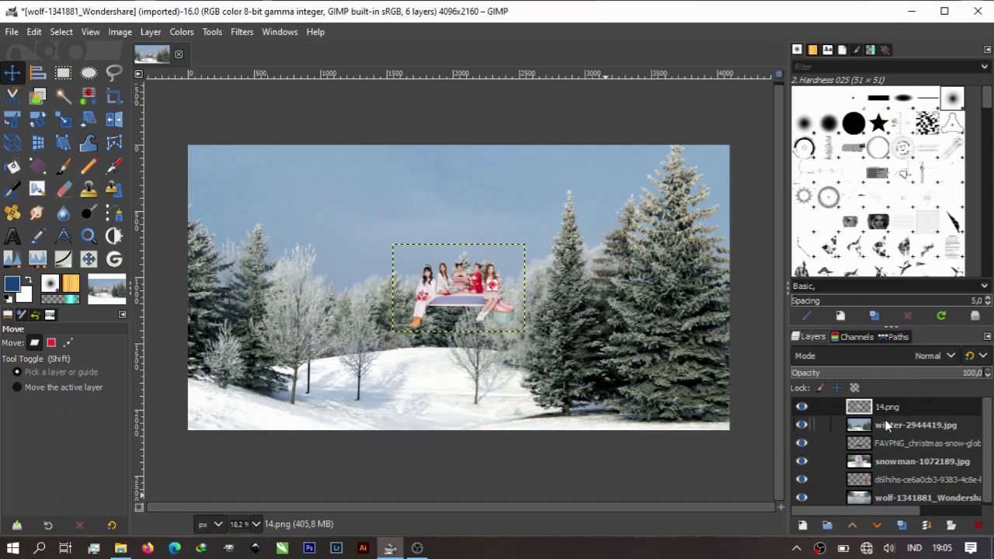
- Hide the 14.png, winter and FAVPNG layers, then erase the brown background beside the snowman's arm
left_click(860, 412)
left_click(802, 408)
left_click(803, 426)
left_click(882, 449)
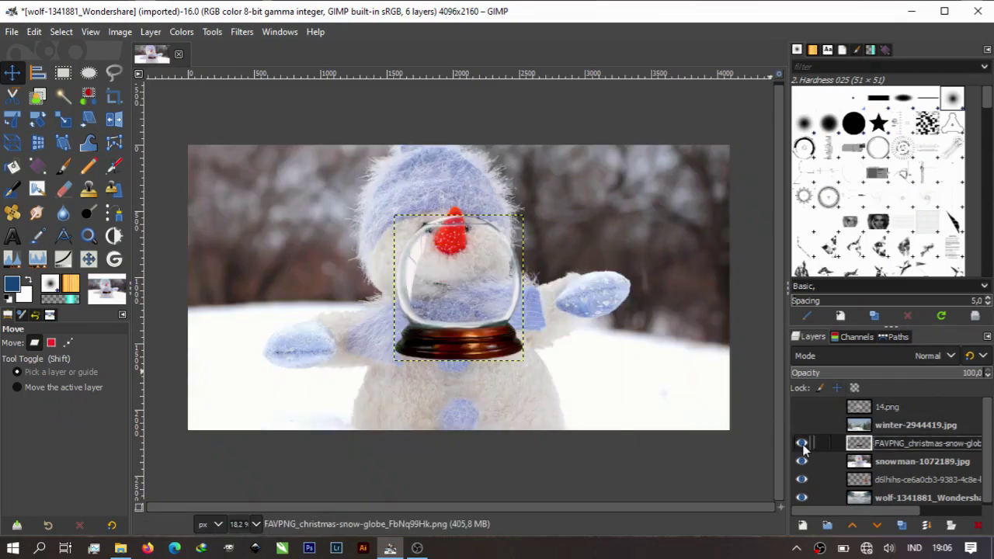
left_click(802, 442)
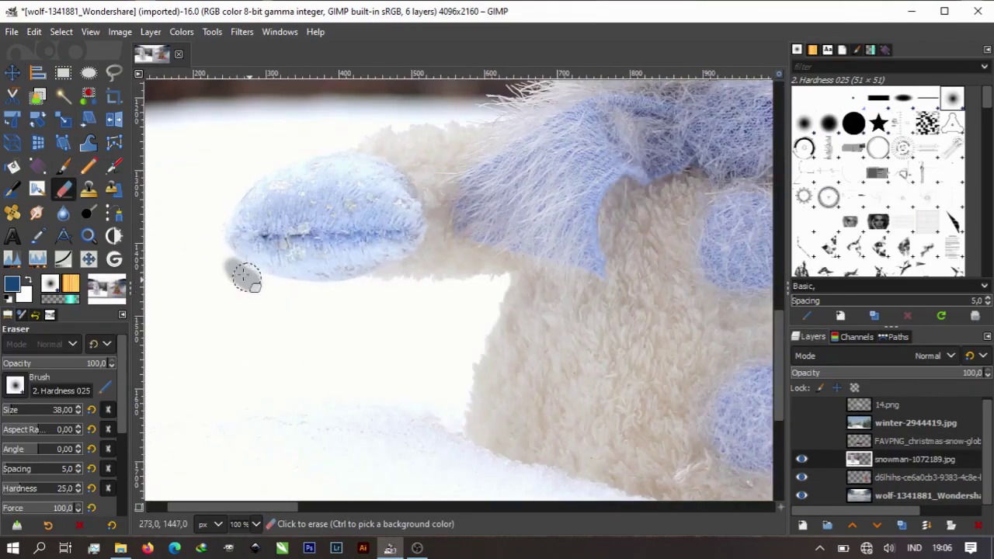
mouse_move(245, 277)
left_mouse_down()
mouse_move(489, 285)
mouse_move(455, 420)
mouse_move(411, 355)
mouse_move(533, 399)
mouse_move(443, 378)
mouse_move(449, 358)
mouse_move(577, 395)
mouse_move(339, 368)
mouse_move(430, 443)
mouse_move(222, 321)
mouse_move(595, 344)
mouse_move(489, 322)
mouse_move(452, 151)
mouse_move(500, 170)
mouse_move(477, 318)
mouse_move(571, 167)
mouse_move(342, 186)
mouse_move(413, 245)
mouse_move(456, 256)
mouse_move(268, 183)
mouse_move(466, 303)
mouse_move(555, 233)
mouse_move(568, 363)
mouse_move(582, 215)
mouse_move(298, 311)
left_mouse_up()
- Erase the snowman's brown backdrop and leftover patches near its mitten with a resized eraser
scroll(298, 312, "down", 5)
scroll(266, 166, "up", 1)
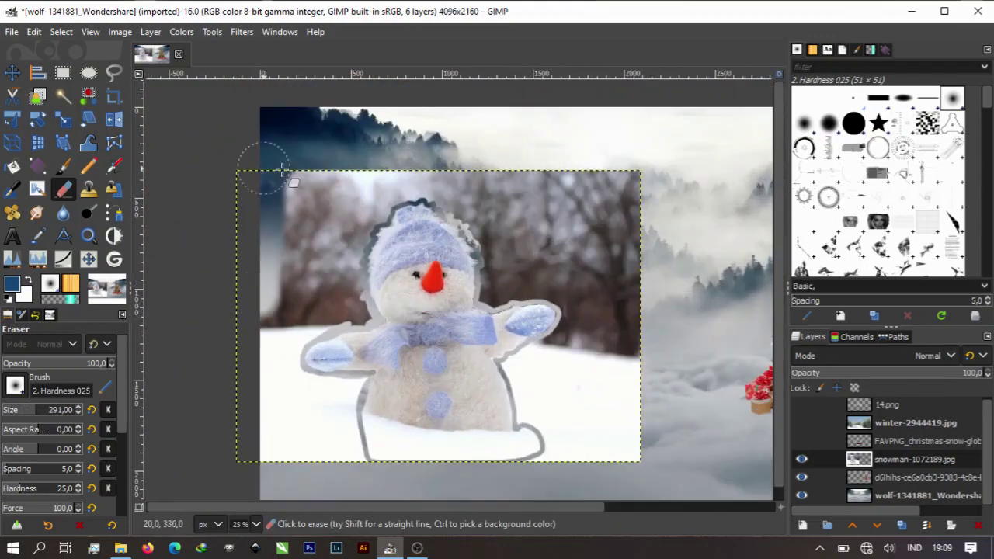
mouse_move(267, 166)
left_mouse_down()
mouse_move(493, 195)
mouse_move(589, 454)
mouse_move(561, 437)
mouse_move(515, 371)
mouse_move(588, 351)
mouse_move(557, 346)
left_mouse_up()
scroll(556, 346, "up", 2)
scroll(572, 348, "up", 1)
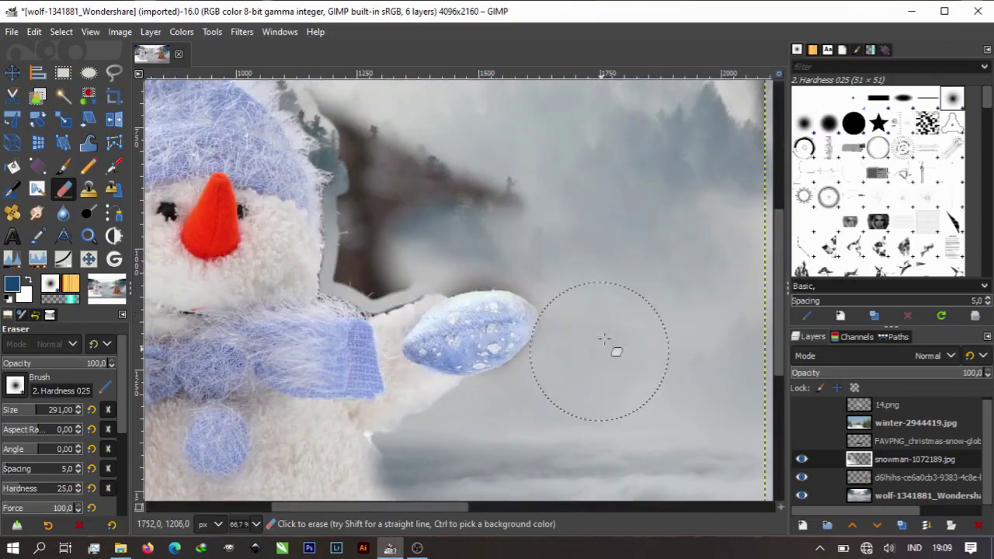
key("b")
left_click(461, 308)
left_click(689, 383)
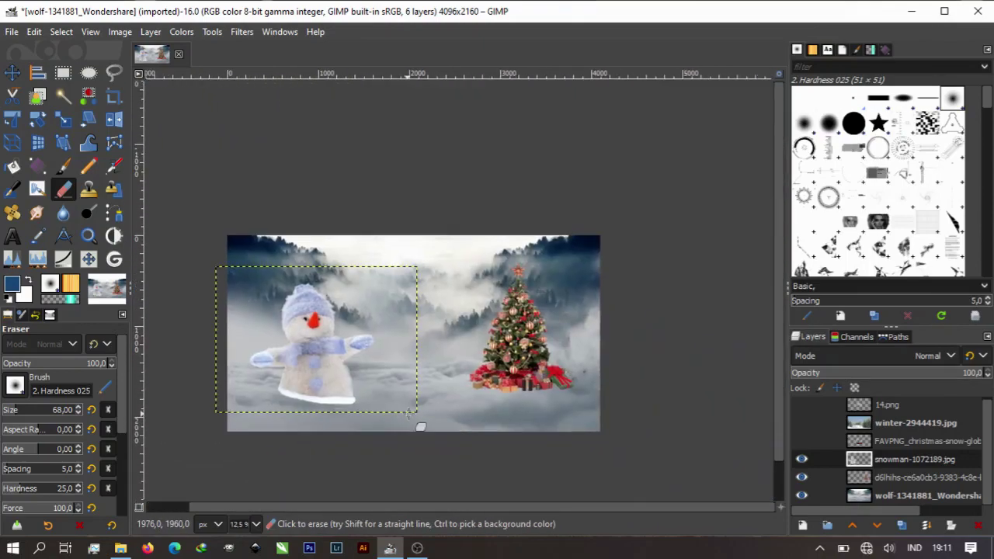
- Scale the snowman layer down
key("shift+s")
left_click(240, 271)
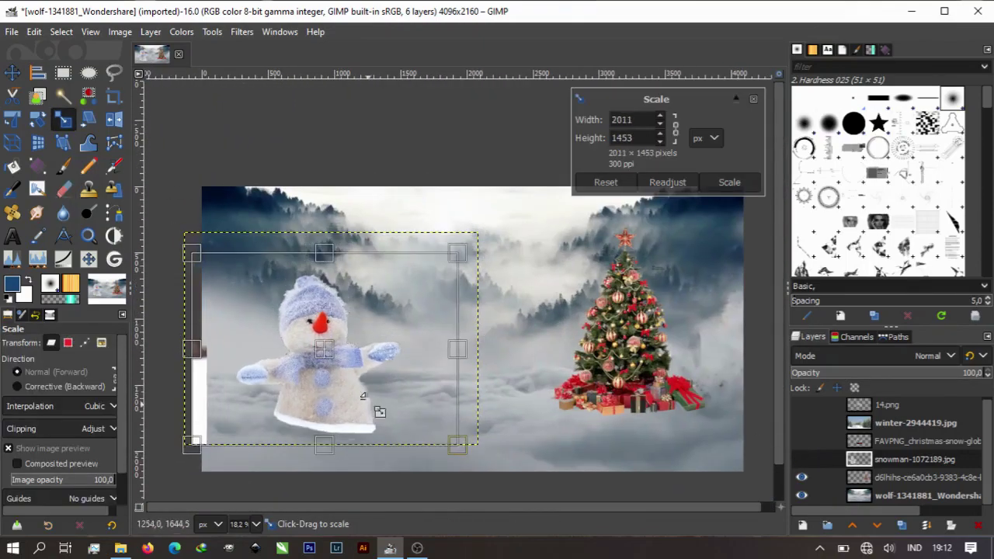
key("Return")
key("shift+e")
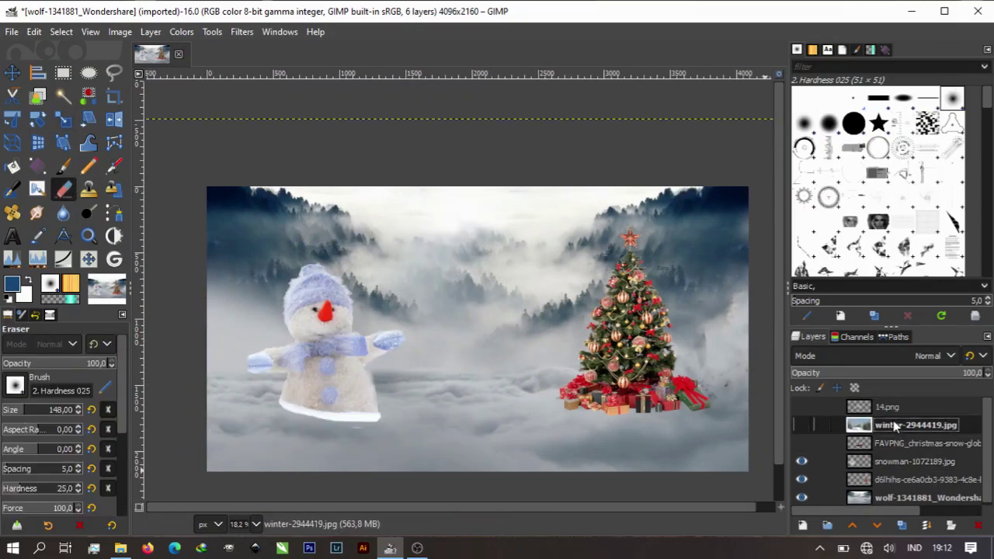
- Move the snow globe layer below the snowman and show it, with the group photo above the background
left_click(890, 442)
left_click_drag(890, 442, 896, 482)
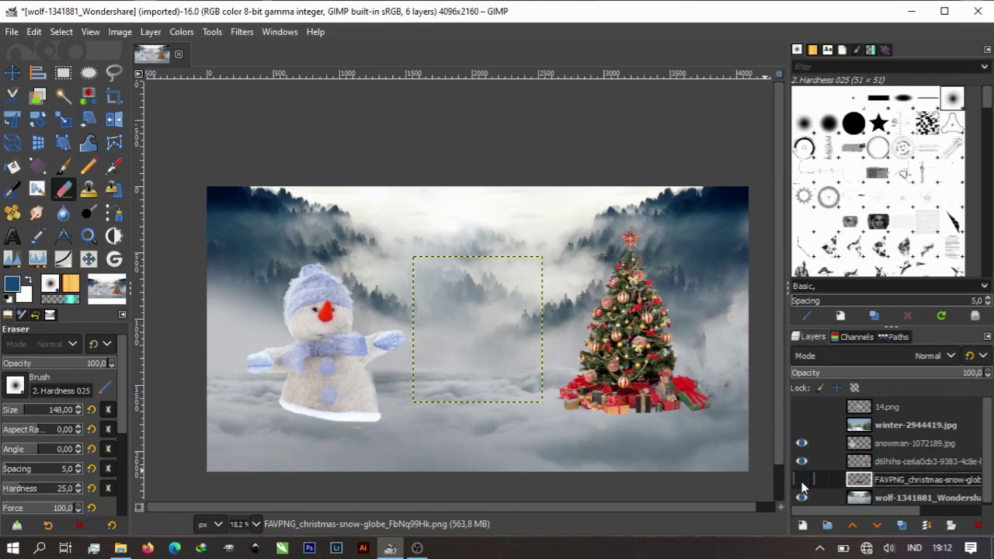
left_click(802, 480)
left_click_drag(886, 407, 901, 490)
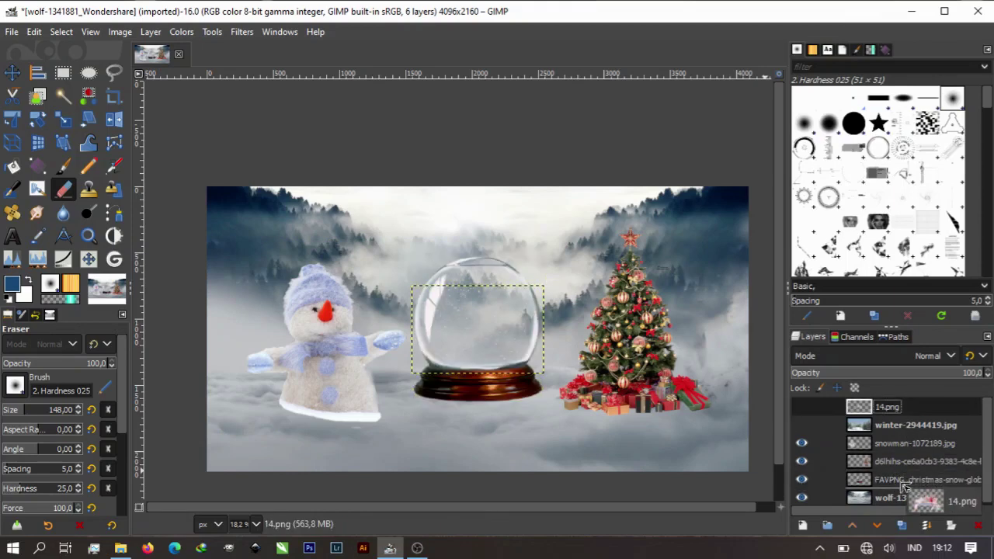
- Scale the snow globe down to 849×956
left_click(63, 119)
left_click(497, 370)
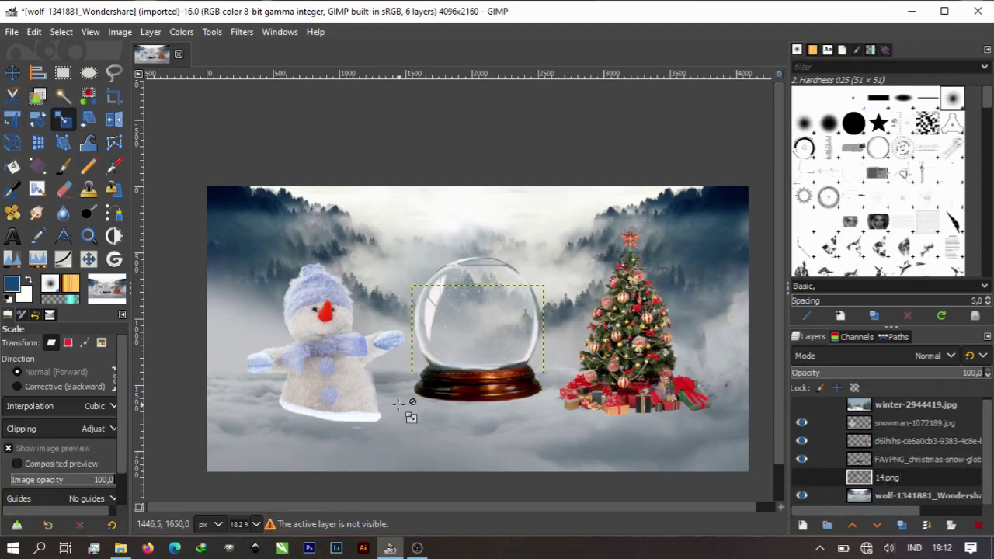
left_click(497, 379)
left_click_drag(497, 380, 487, 368)
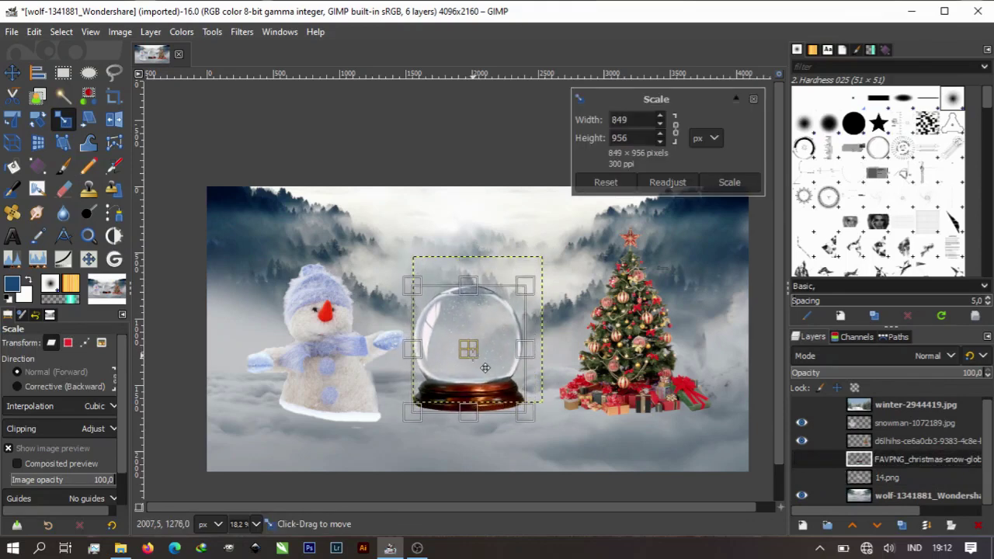
left_click(730, 182)
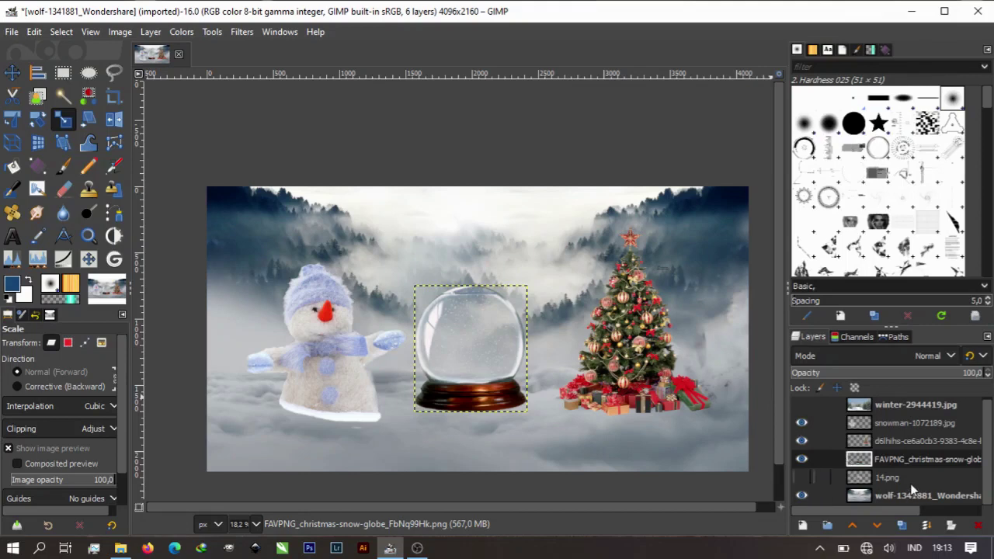
- Show the group photo and scale it to fit inside the globe
left_click(886, 478)
left_click(801, 477)
left_click(466, 343)
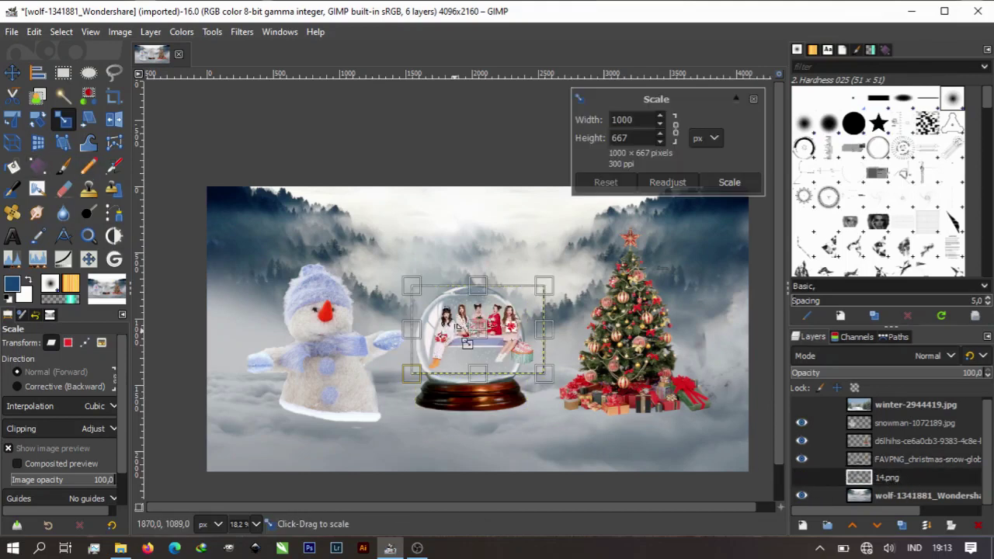
left_click(754, 98)
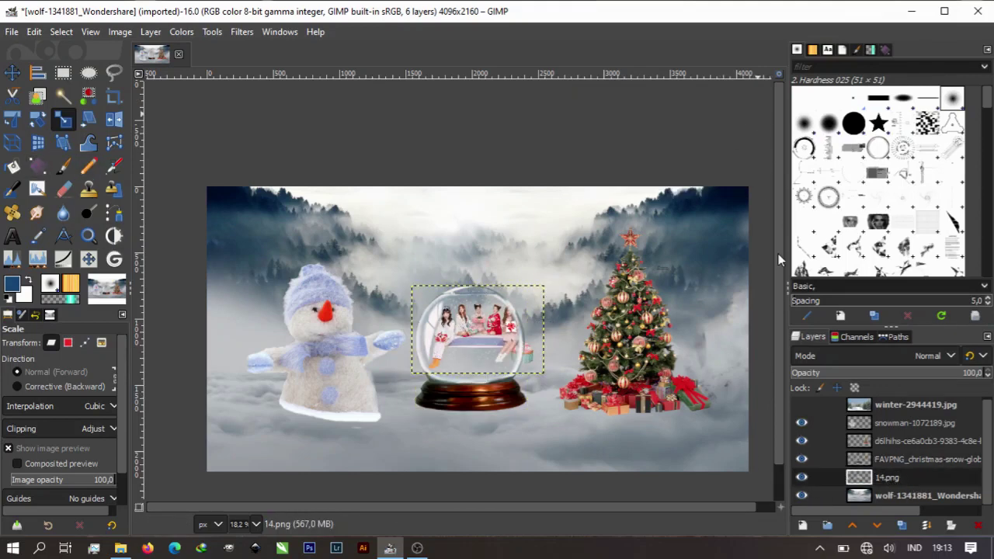
- Show the winter scene, scale it to 1128×692 and position it over the globe's glass
left_click(907, 441)
left_click(894, 405)
left_click(802, 406)
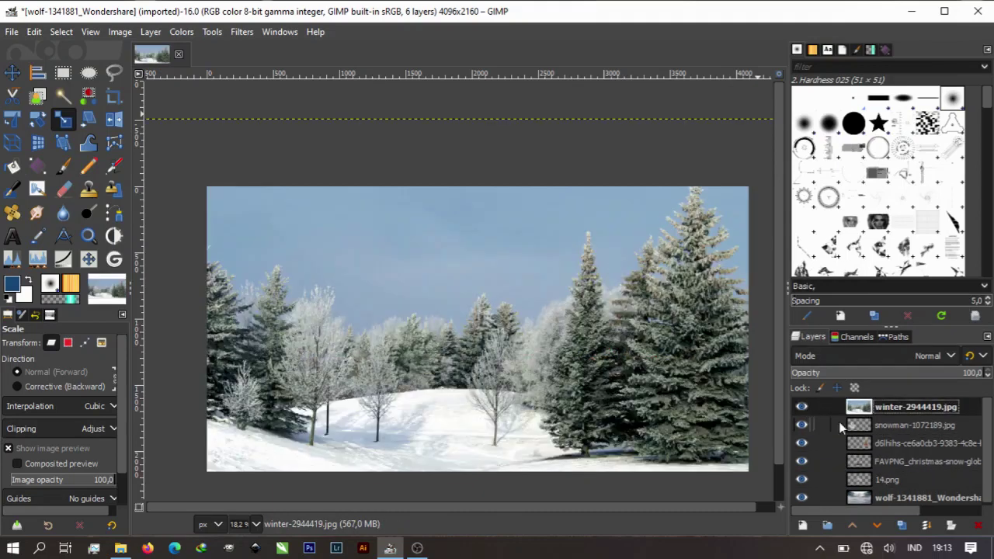
left_click(58, 126)
left_click(233, 267)
mouse_move(233, 267)
left_mouse_down()
mouse_move(465, 347)
mouse_move(388, 287)
mouse_move(508, 368)
mouse_move(479, 335)
left_mouse_up()
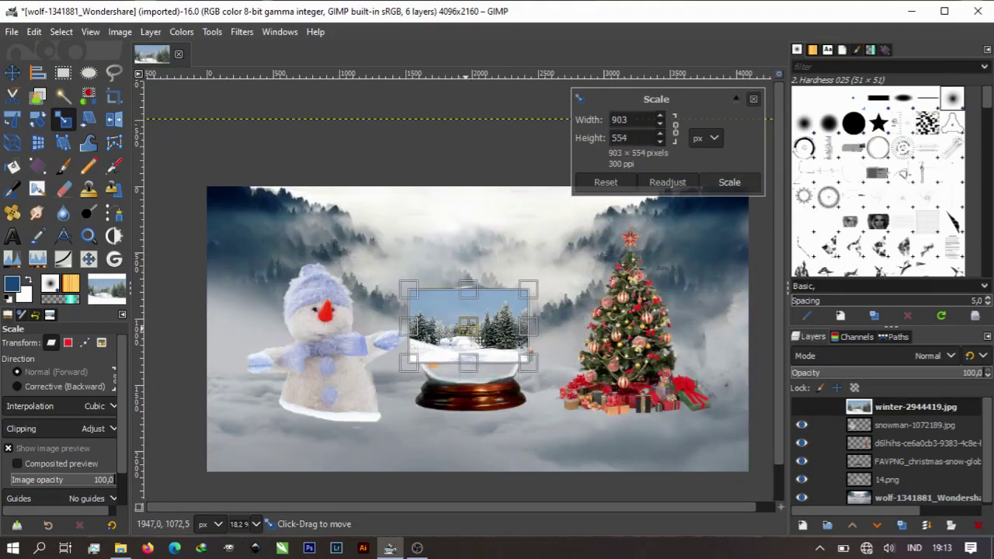
left_click_drag(529, 360, 528, 393)
left_click_drag(491, 355, 485, 352)
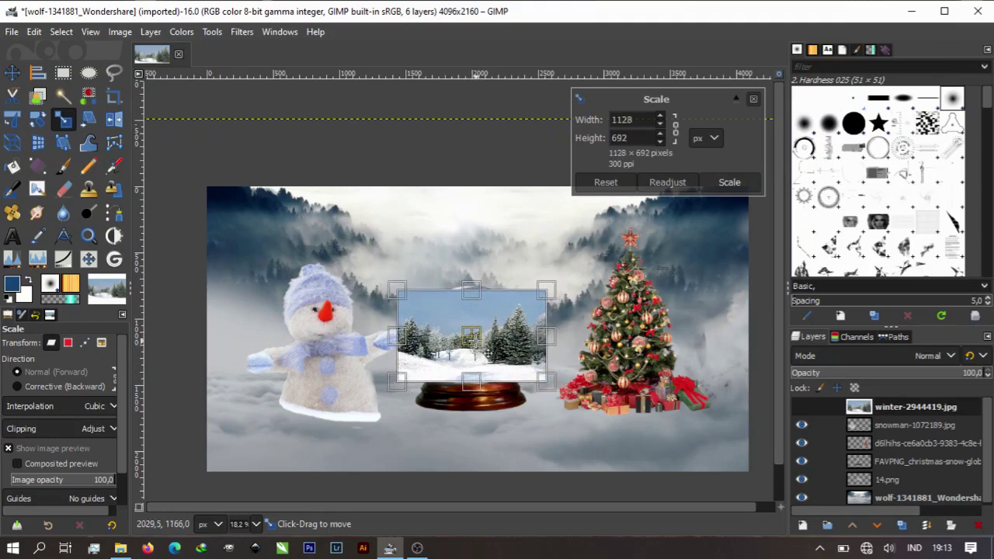
left_click(722, 186)
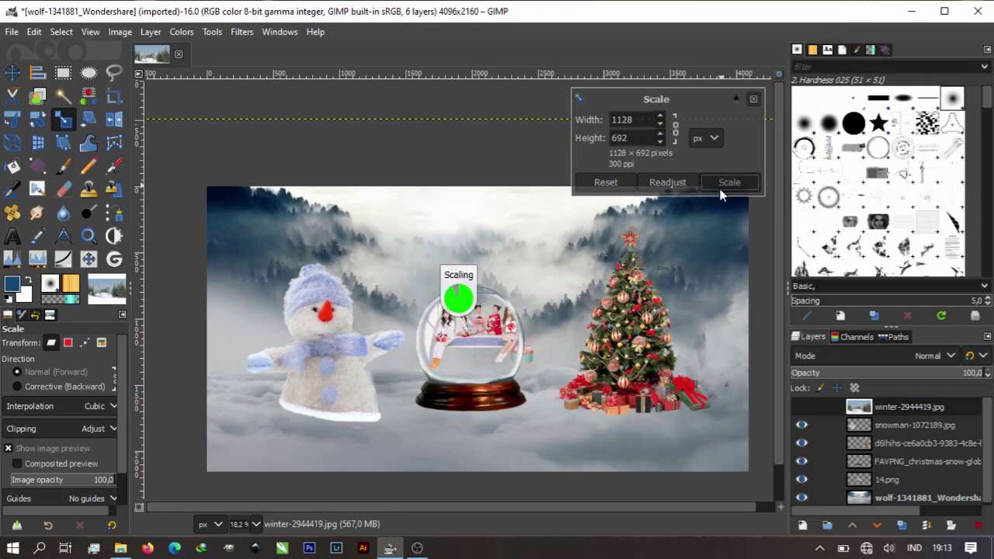
scroll(470, 338, "up", 1)
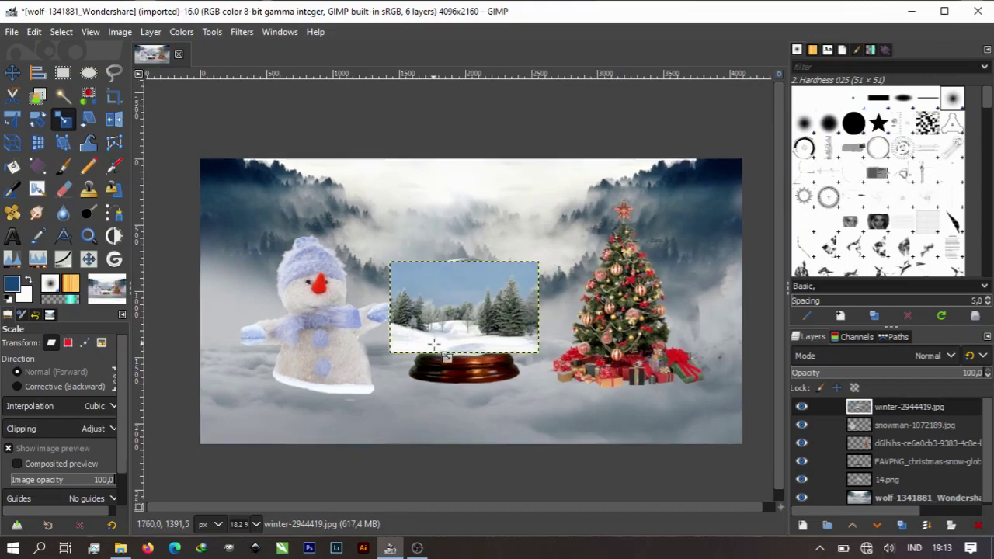
scroll(470, 338, "up", 1)
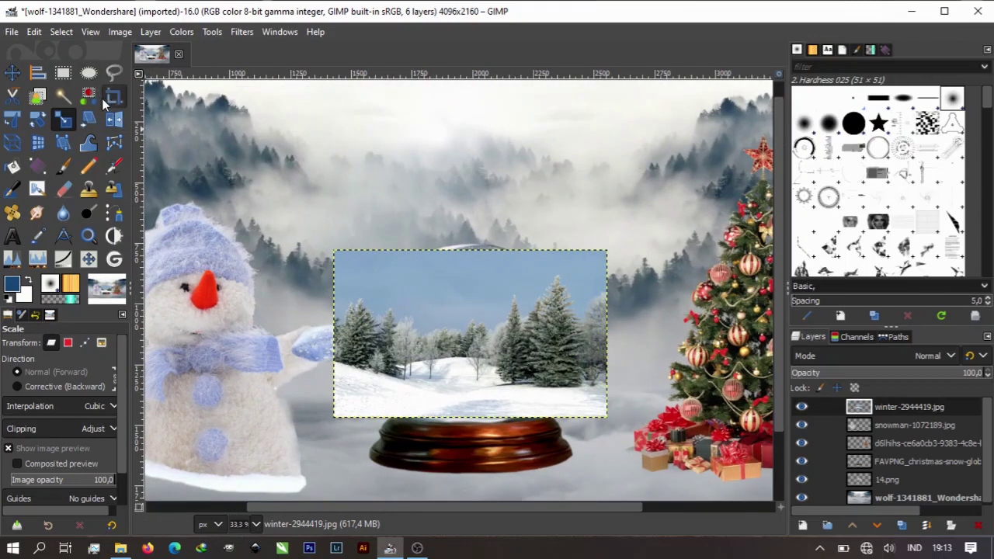
- Load the snow globe layer's outline as a selection using Alpha to Selection
left_click(914, 476)
right_click(914, 476)
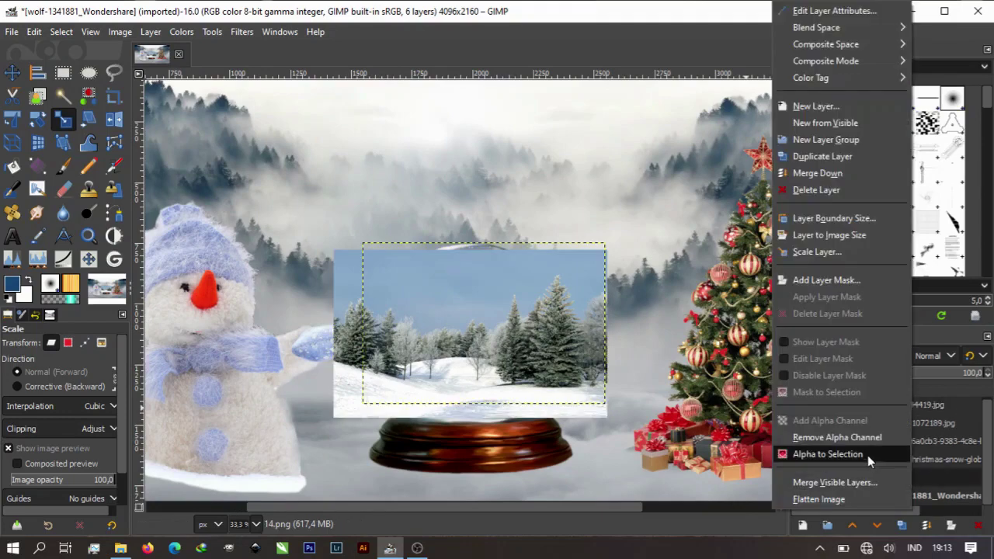
left_click(932, 461)
right_click(933, 462)
left_click(828, 454)
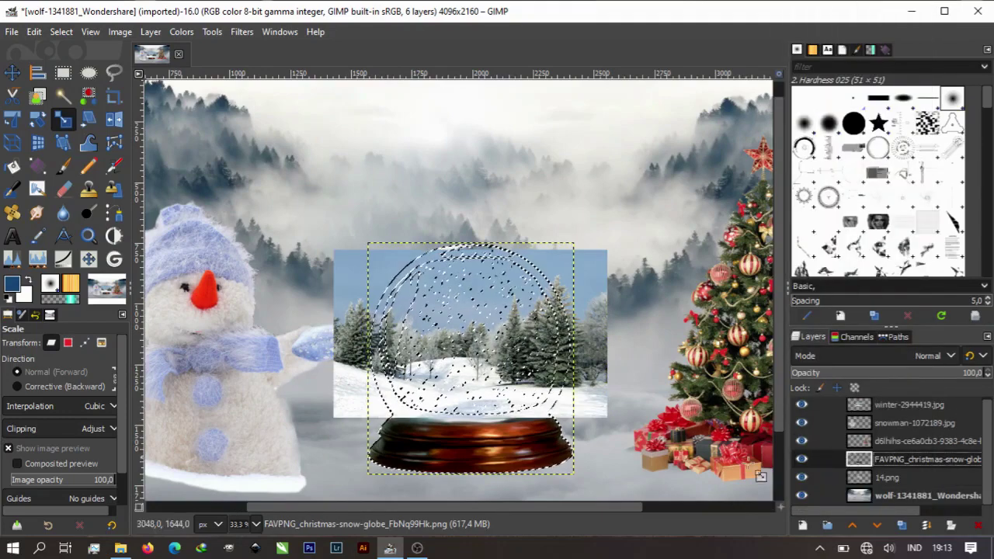
- Invert the selection, delete the winter scene outside the globe, and select none
left_click(909, 407)
left_click(62, 32)
left_click(78, 83)
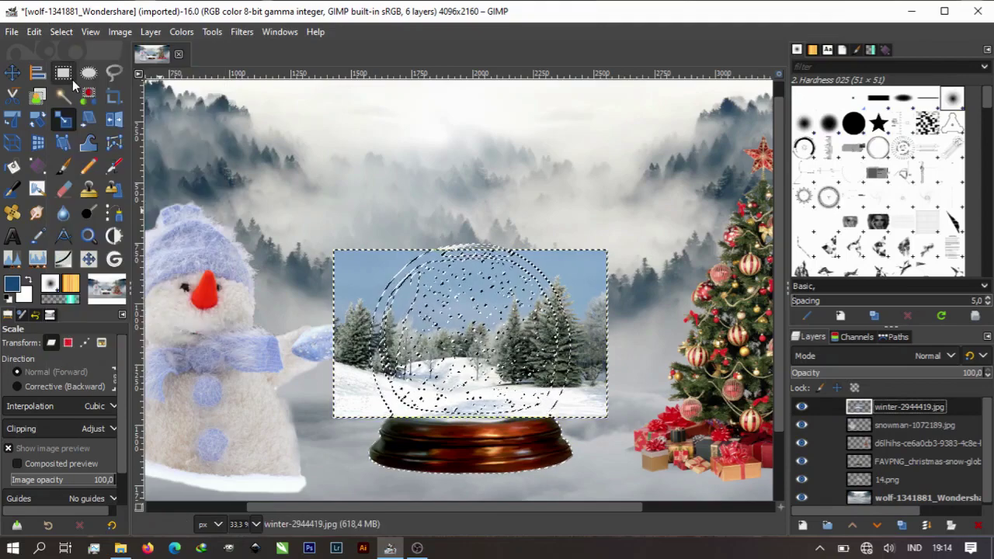
key("Delete")
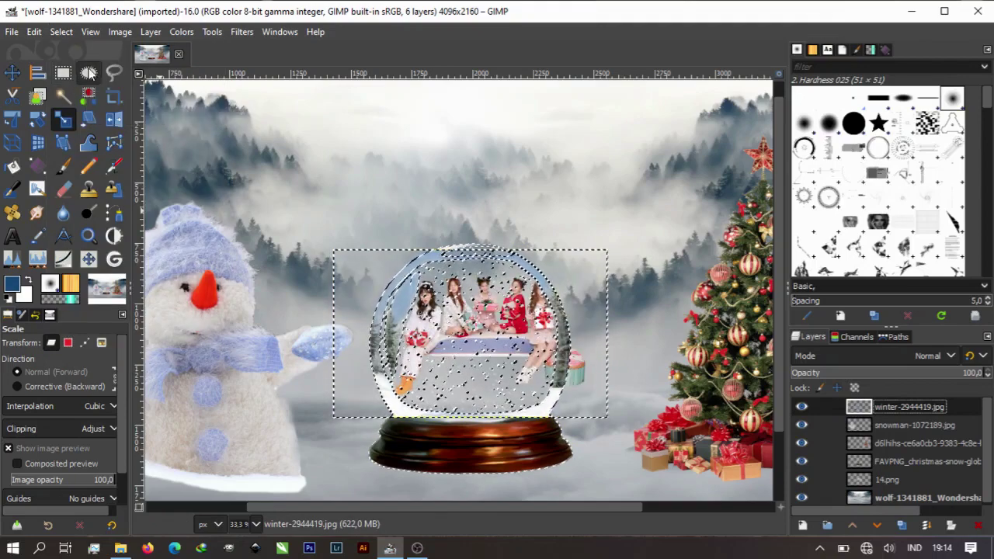
left_click(61, 32)
left_click(72, 68)
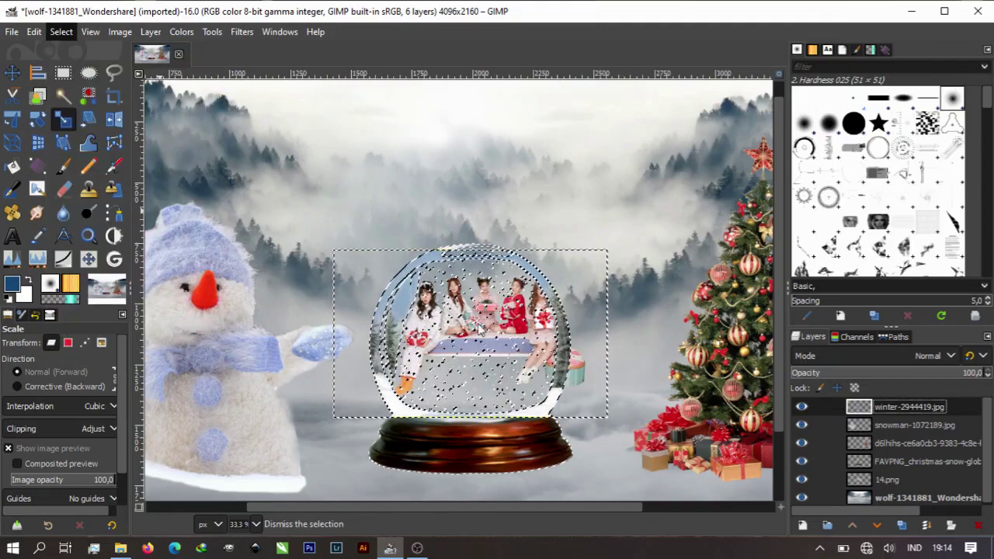
scroll(644, 344, "down", 1, "ctrl")
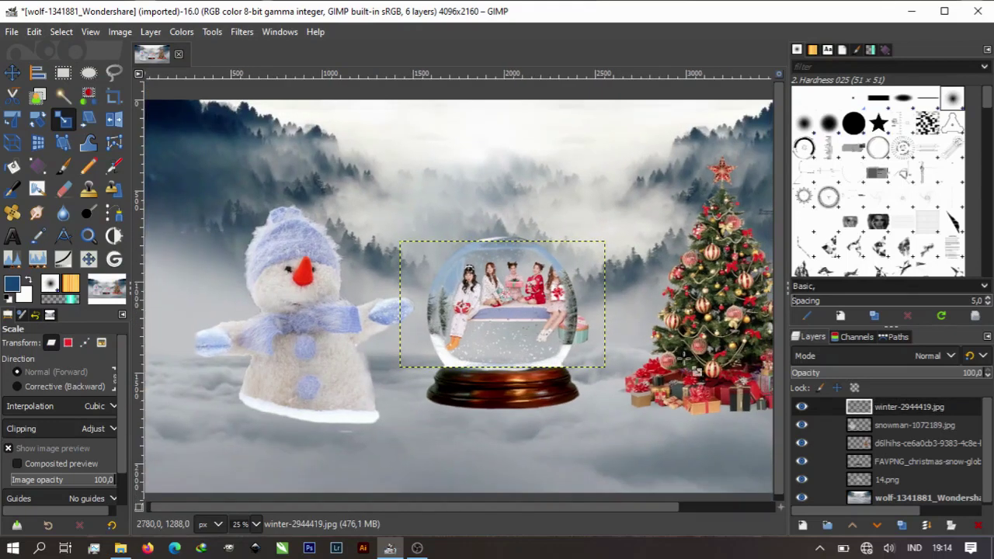
- Erase the winter scene layer to the globe's rounded glass shape, toggling the group photo to check
left_click(886, 477)
left_click(802, 477)
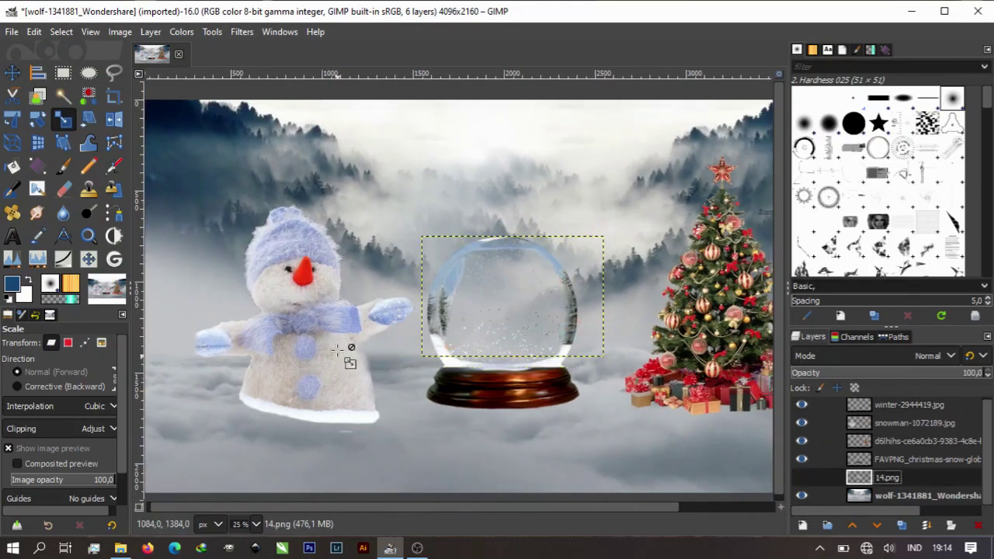
left_click(64, 194)
left_click(502, 307)
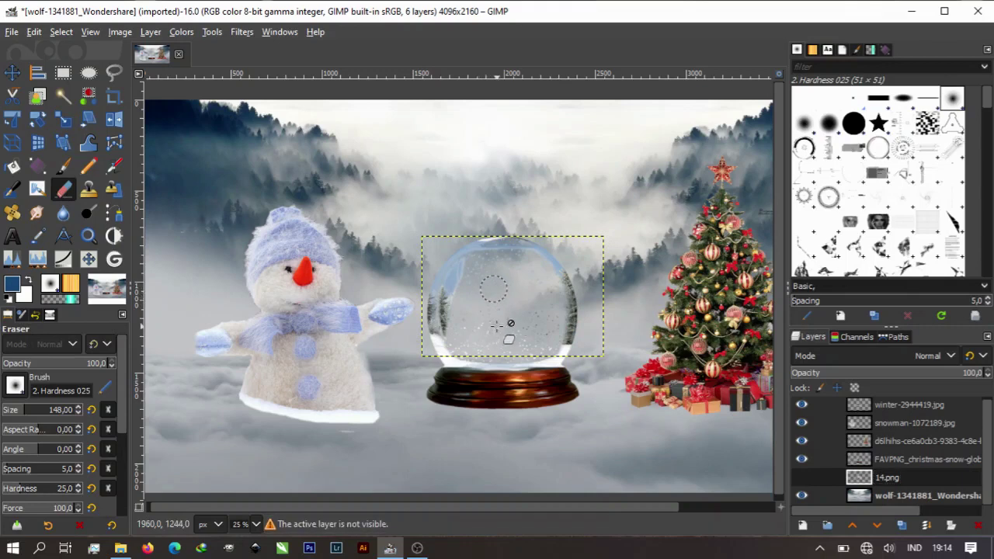
left_click(916, 407)
left_click(802, 479)
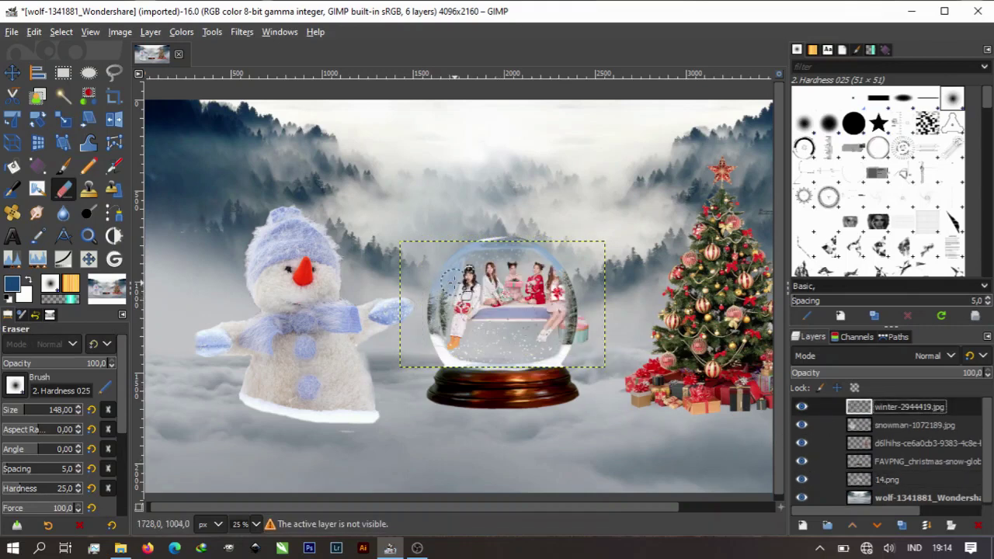
mouse_move(453, 282)
left_mouse_down()
mouse_move(480, 343)
mouse_move(526, 343)
left_mouse_up()
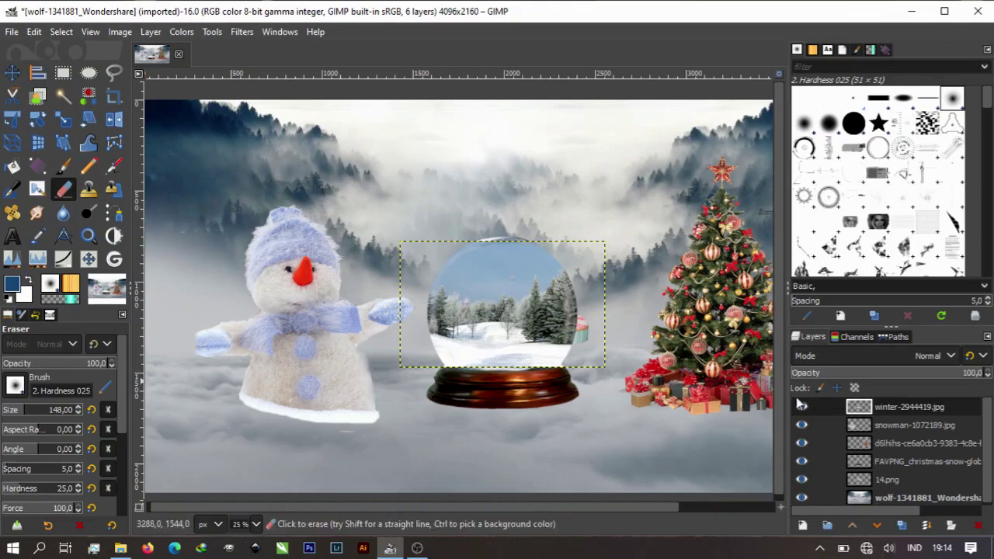
left_click(912, 461)
left_click(909, 405)
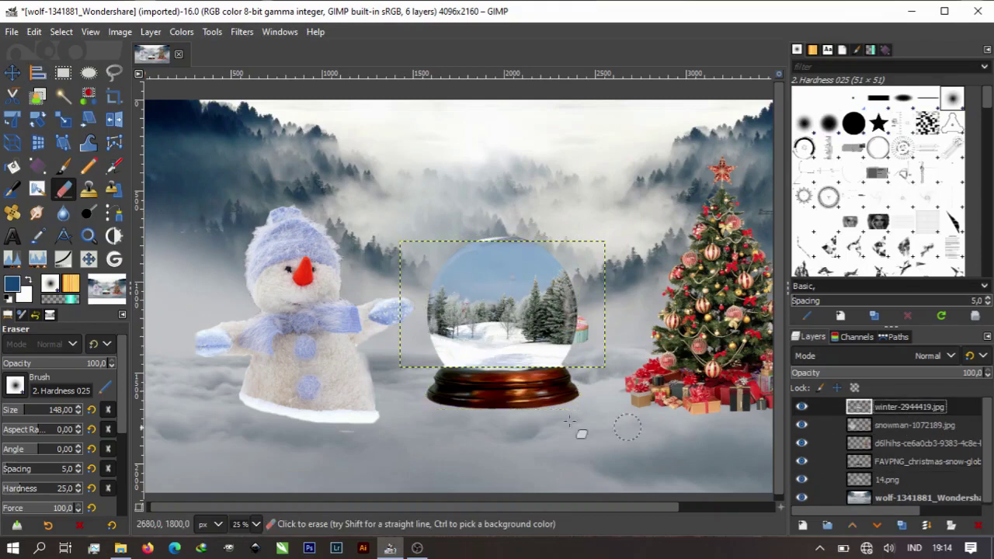
scroll(497, 389, "up", 3)
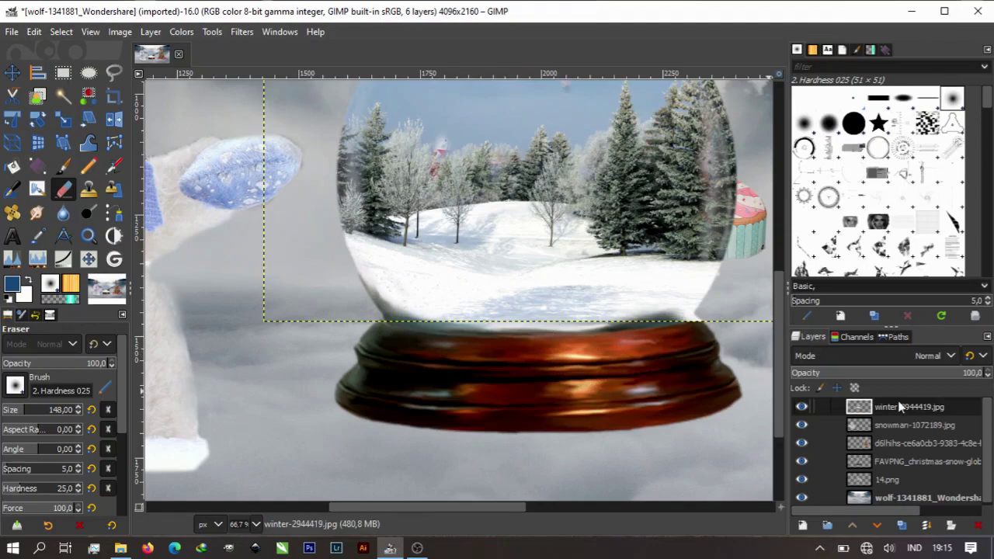
- Move the snowy forest layer below the group photo layer
left_click_drag(905, 406, 905, 478)
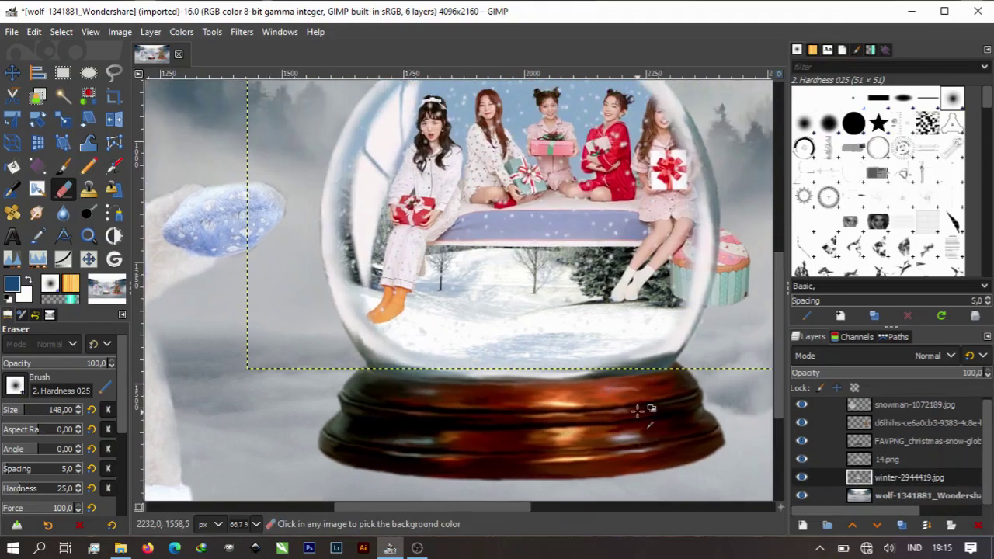
scroll(639, 411, "down", 2)
scroll(661, 422, "down", 1)
- Scale the group photo to 739×493 so it fits inside the globe
left_click(900, 460)
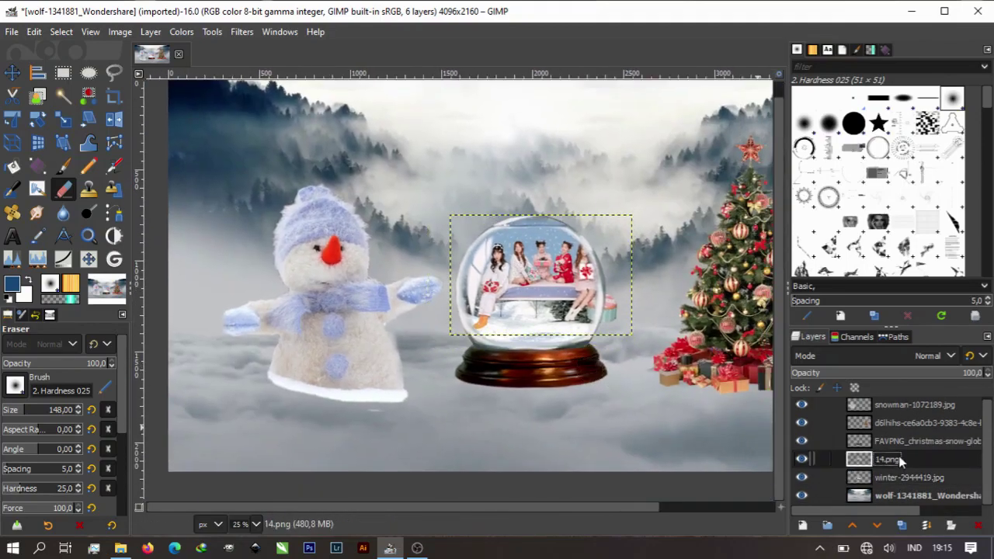
key("shift+s")
left_click_drag(556, 323, 571, 338)
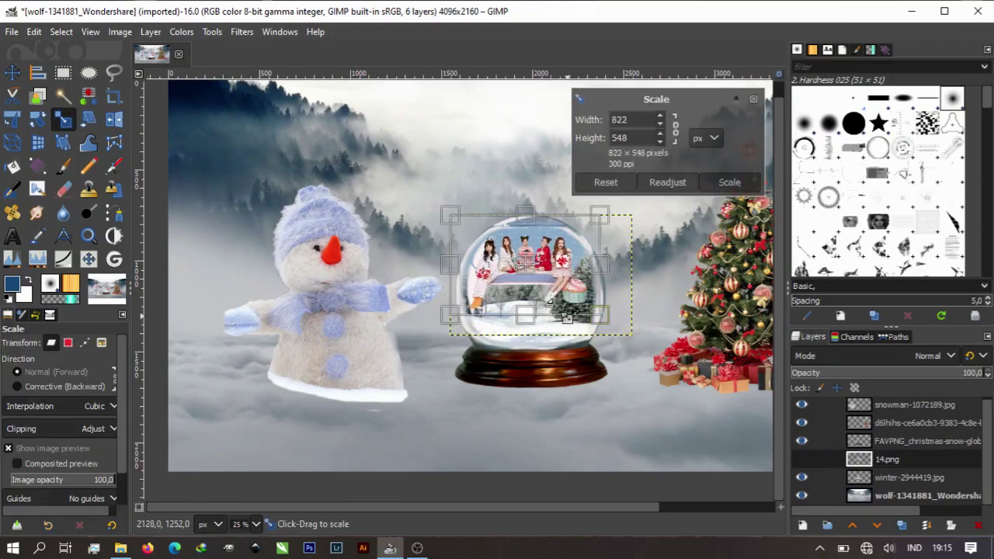
scroll(571, 337, "down", 1)
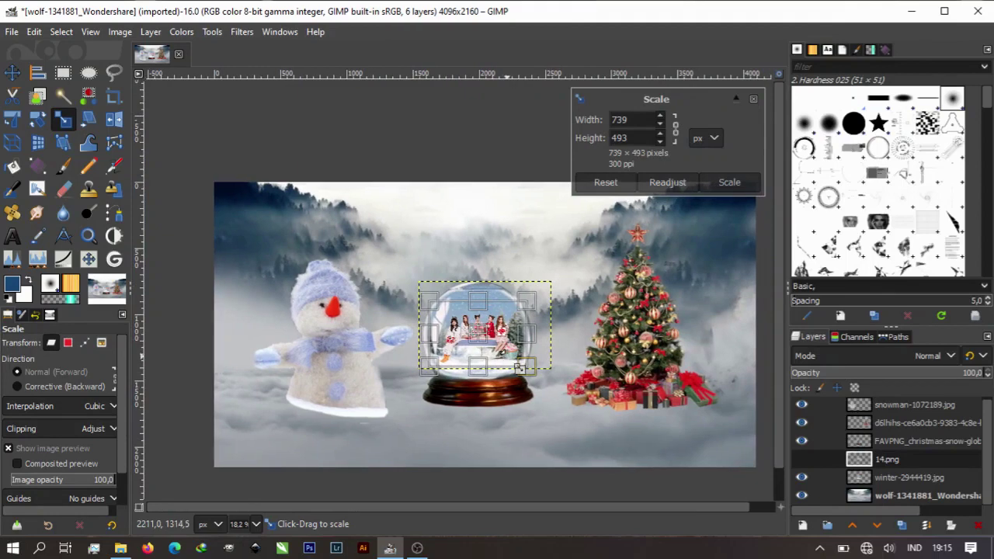
left_click(729, 183)
right_click(900, 461)
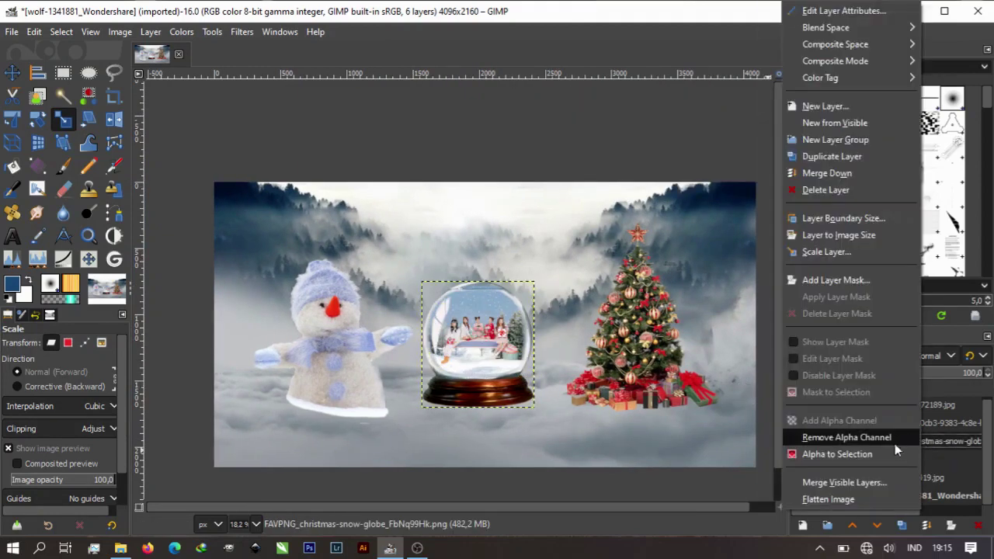
left_click(895, 443)
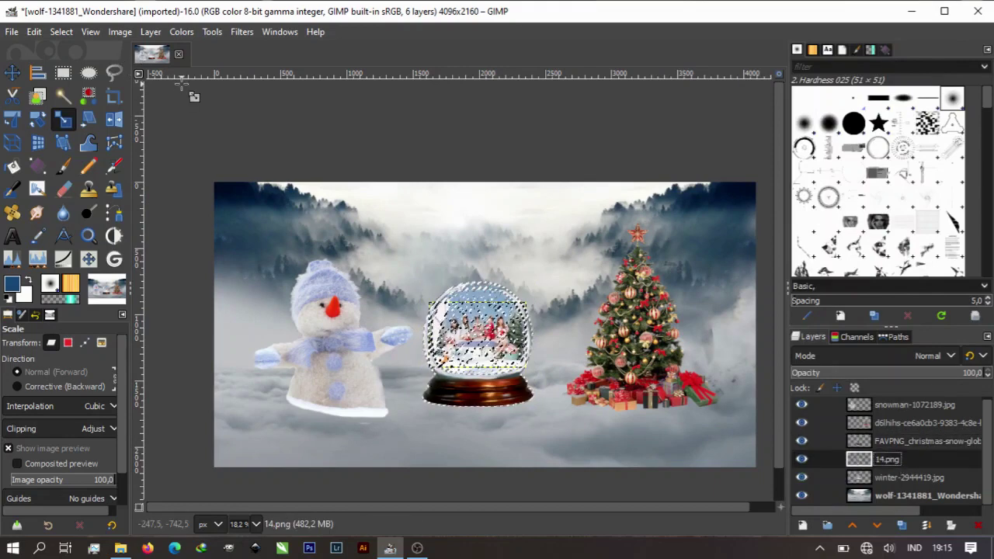
left_click(61, 31)
left_click(77, 67)
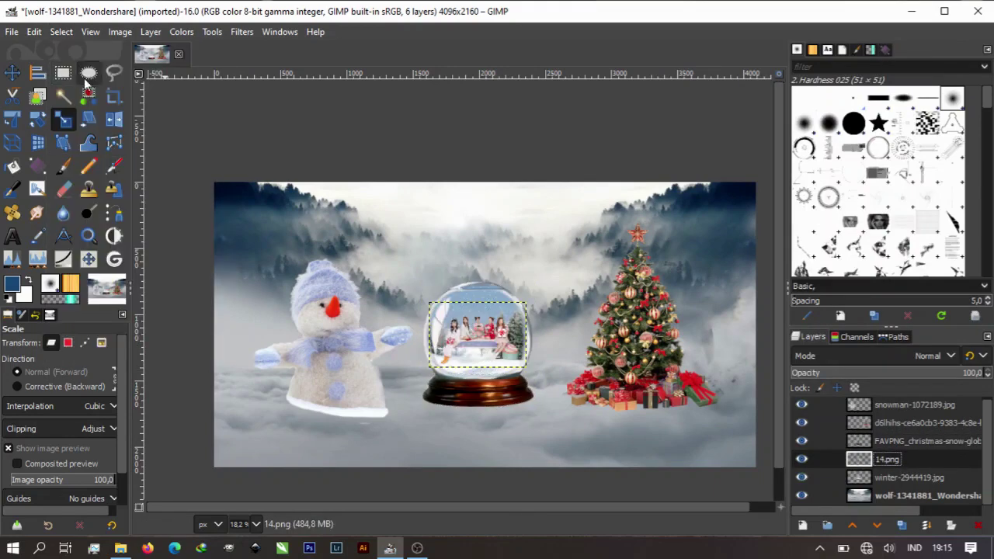
scroll(447, 353, "up", 2)
scroll(448, 354, "up", 2)
scroll(449, 353, "down", 2)
scroll(448, 353, "down", 1)
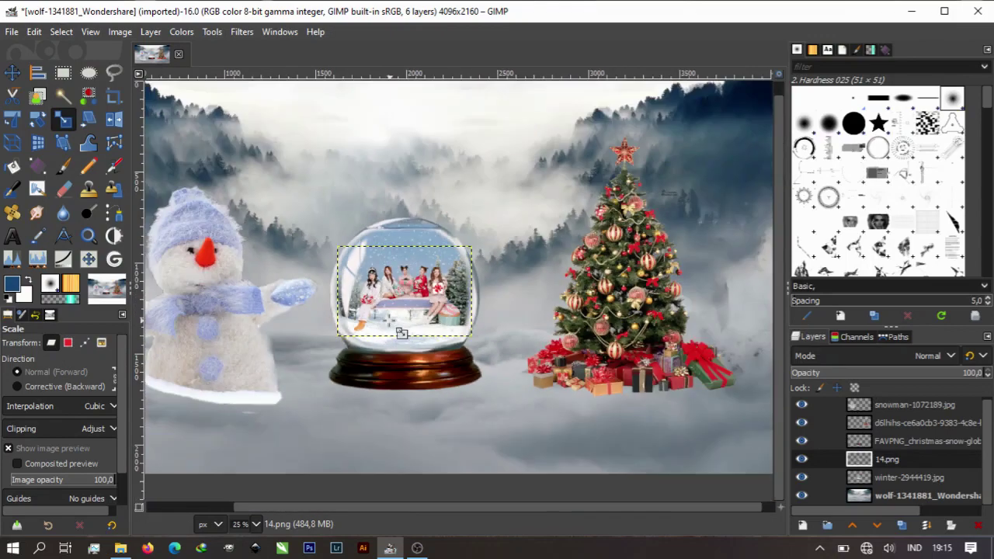
scroll(448, 353, "down", 1)
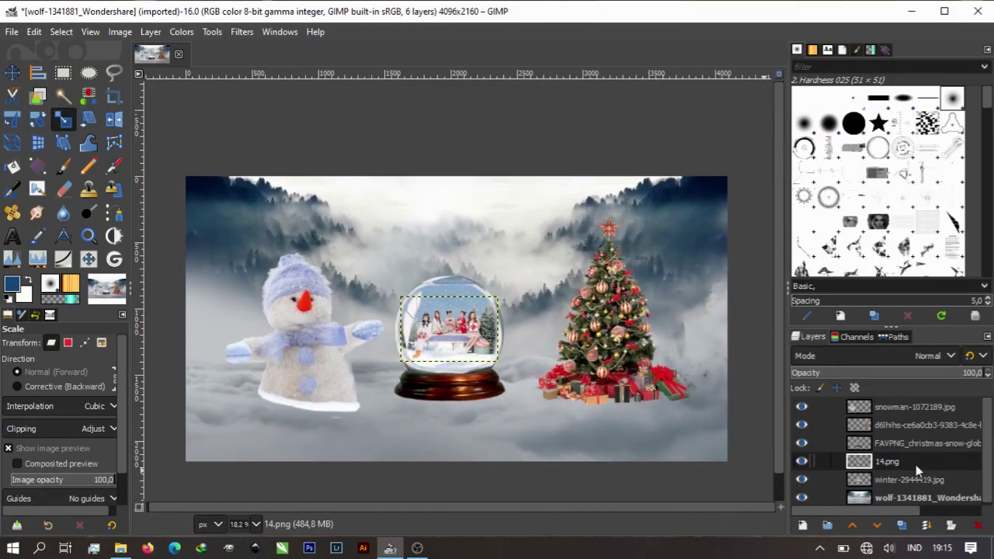
left_click(912, 407)
left_click(912, 423)
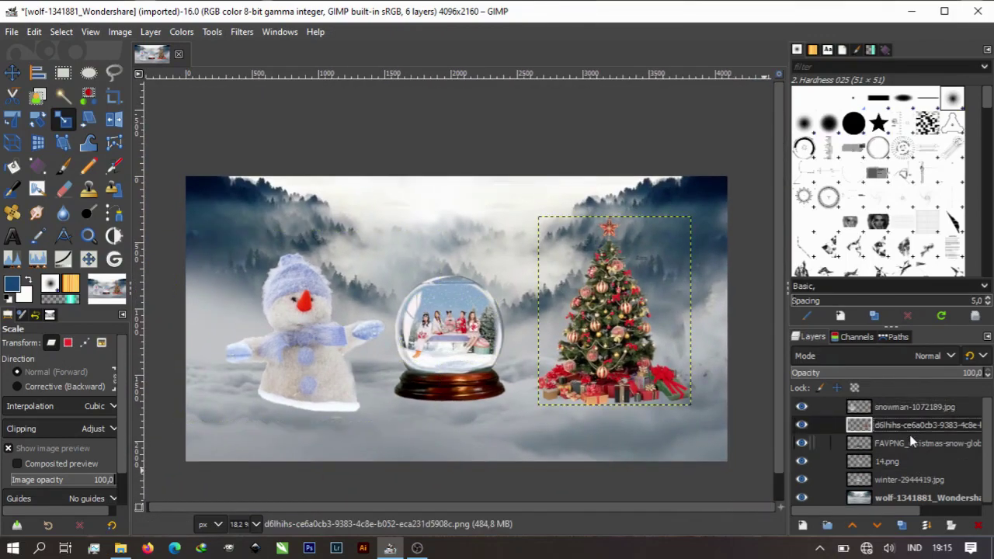
- Crop the canvas to 4096×1978, cutting off the dark strip along the top
left_click(113, 96)
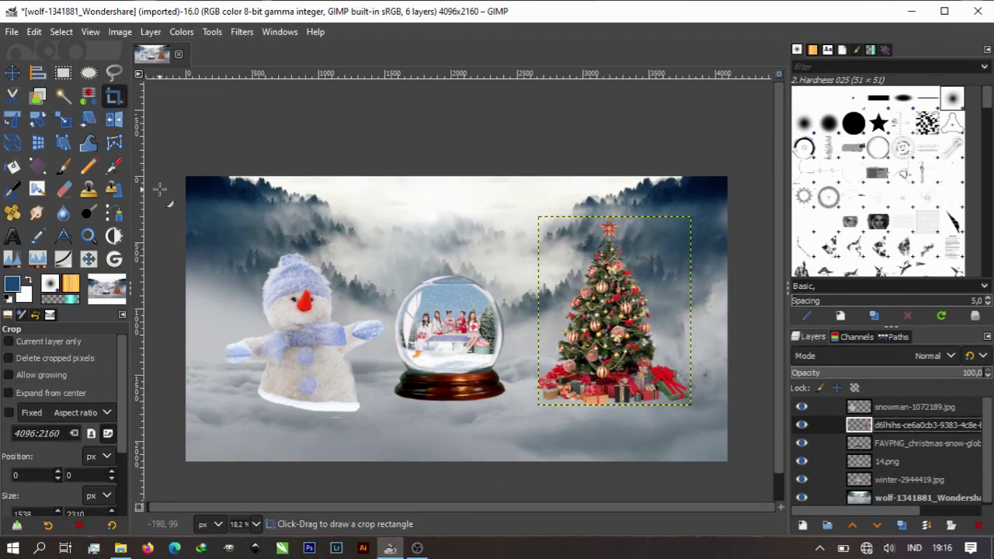
left_click_drag(183, 225, 746, 482)
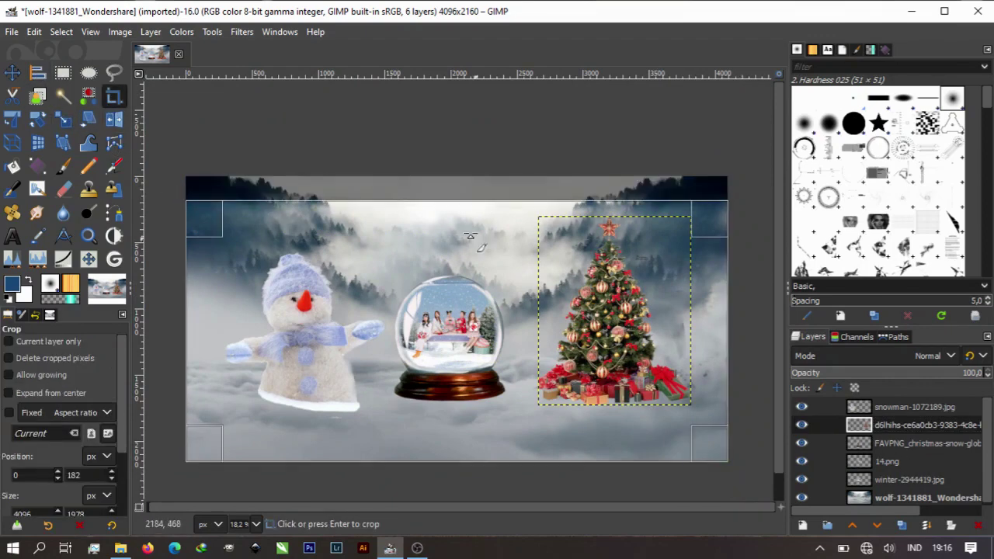
left_click_drag(460, 243, 462, 220)
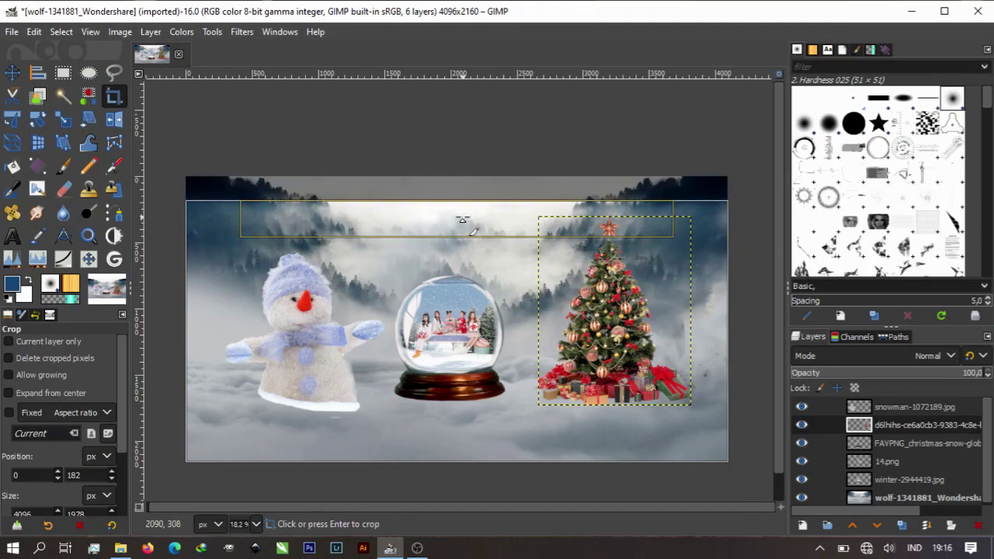
key("Return")
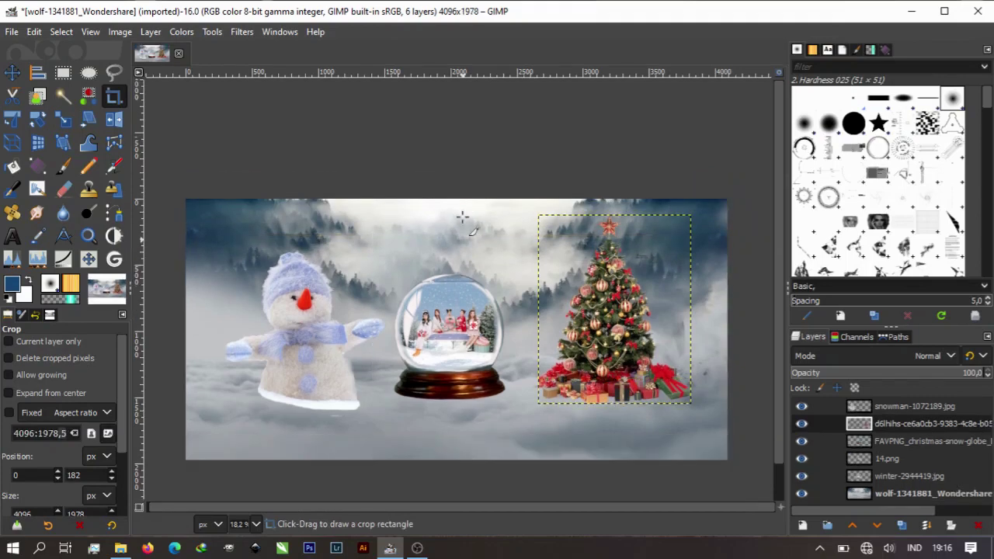
- Nudge the Christmas tree a few pixels up-left, then select the snowman layer
key("m")
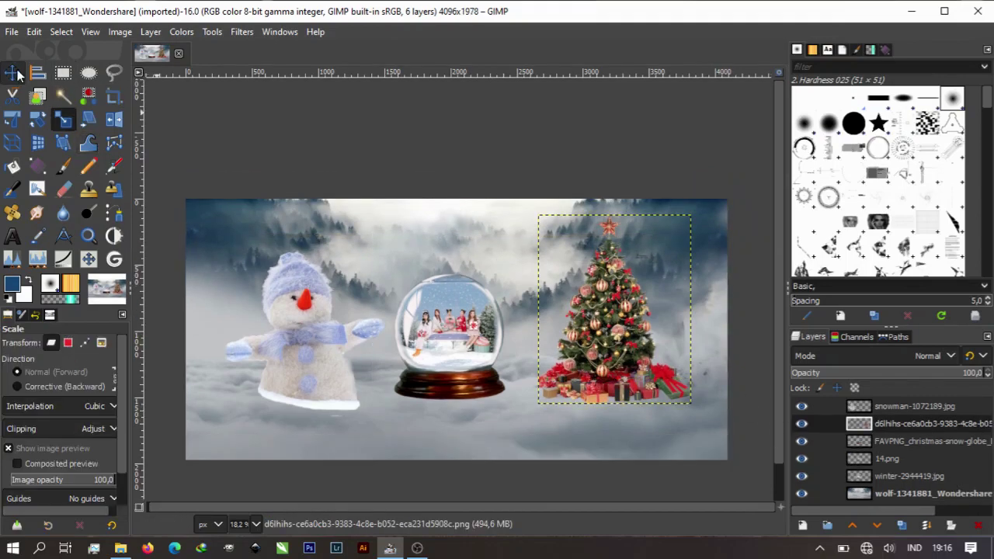
left_click_drag(644, 339, 635, 332)
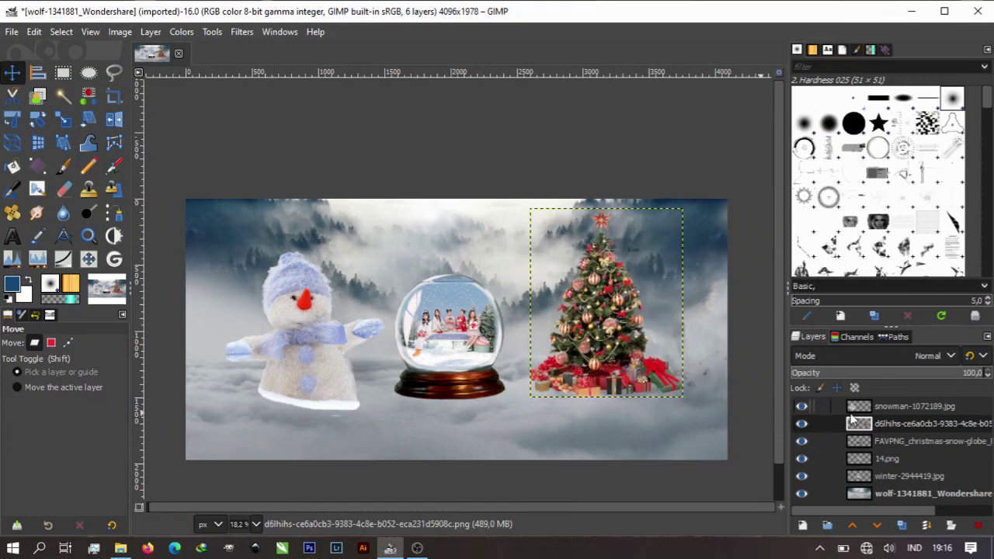
left_click(911, 442)
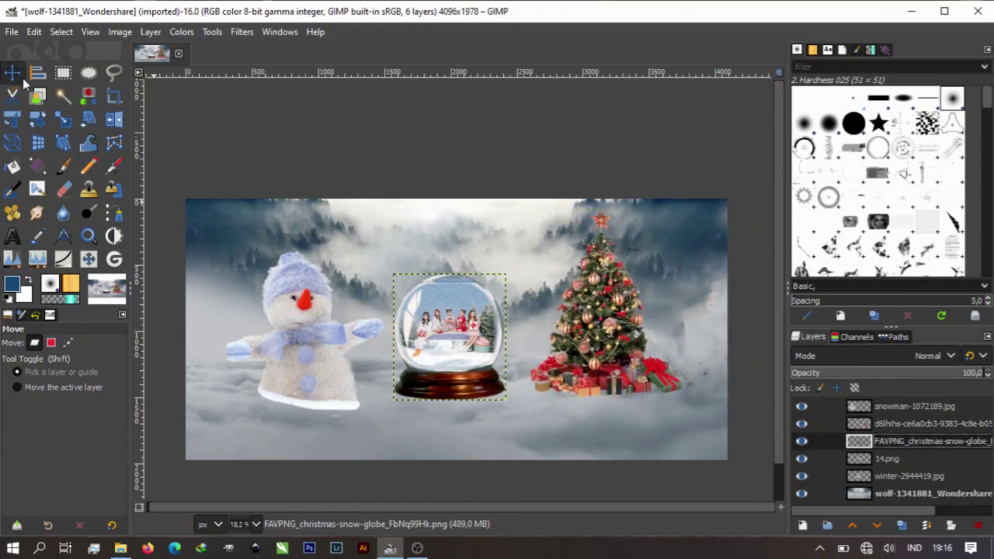
left_click(897, 460)
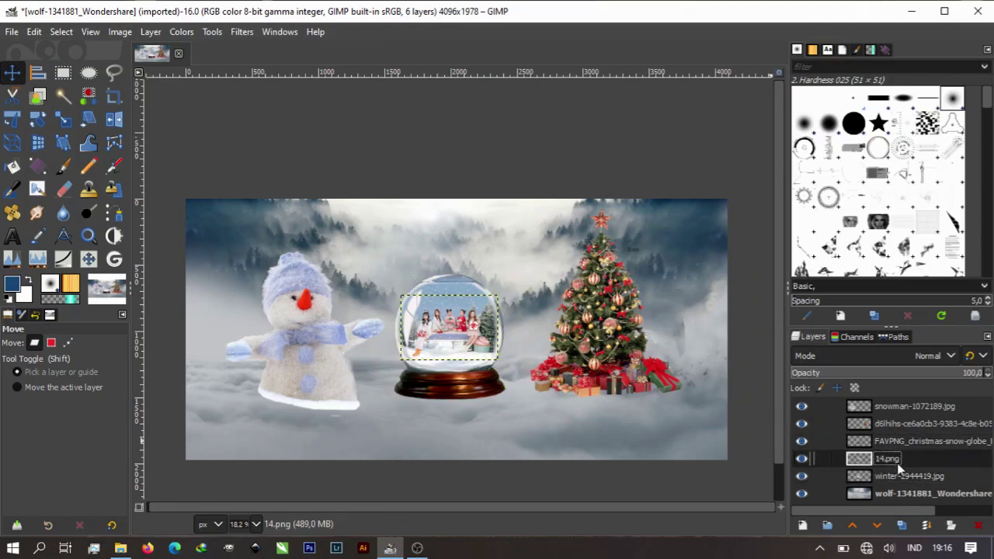
left_click(909, 476)
left_click(916, 407)
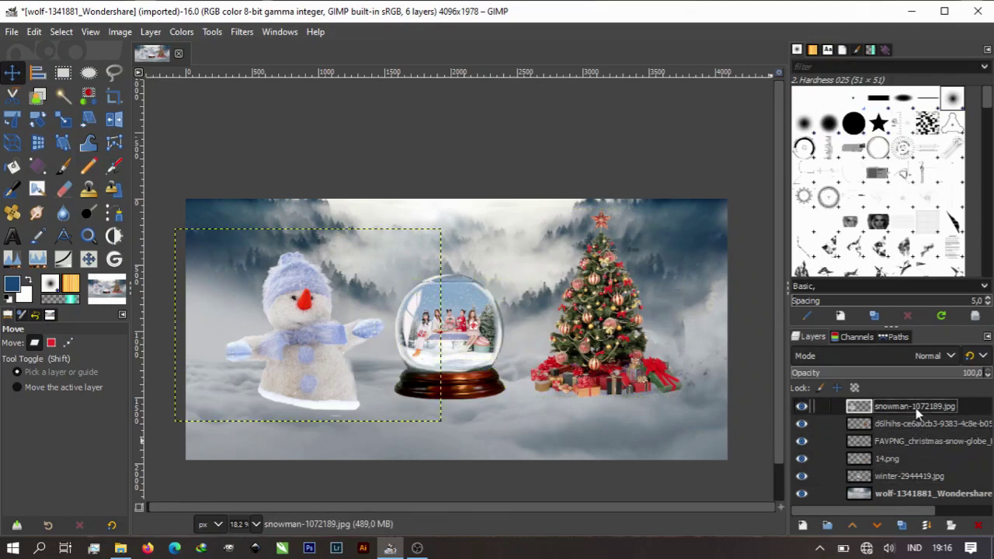
- Erase the white fur strip under the snowman
left_click(63, 189)
scroll(241, 400, "up", 1, "ctrl")
scroll(249, 392, "up", 2, "ctrl")
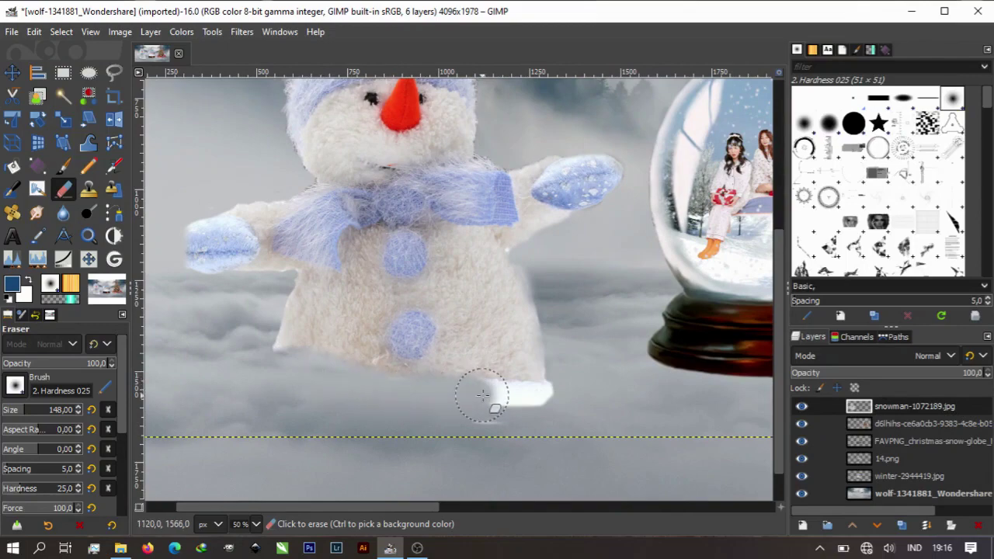
left_click_drag(357, 386, 528, 419)
scroll(529, 420, "right", 6)
scroll(260, 417, "right", 4)
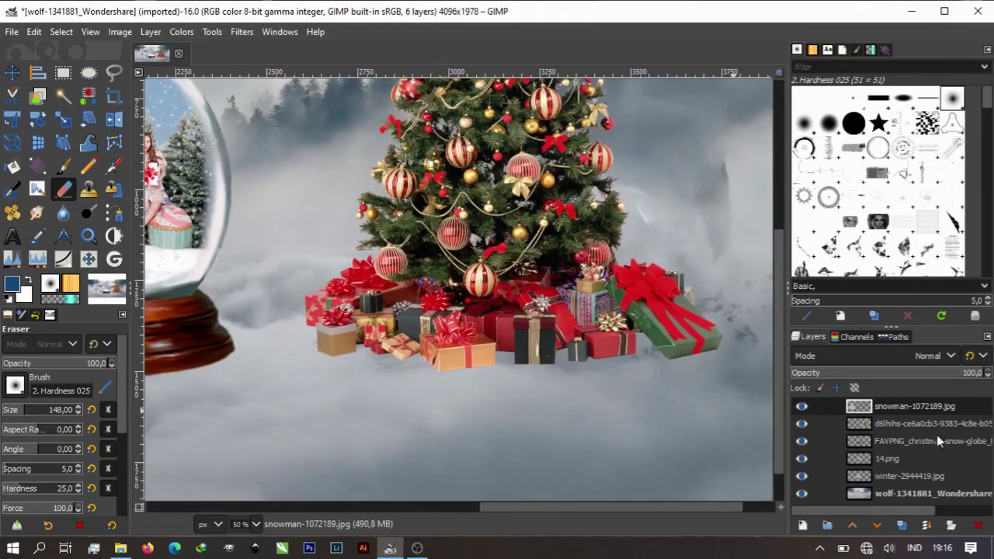
- Lower the Christmas tree about 28 px and soften the bottom edge of the gifts
key("Page_Down")
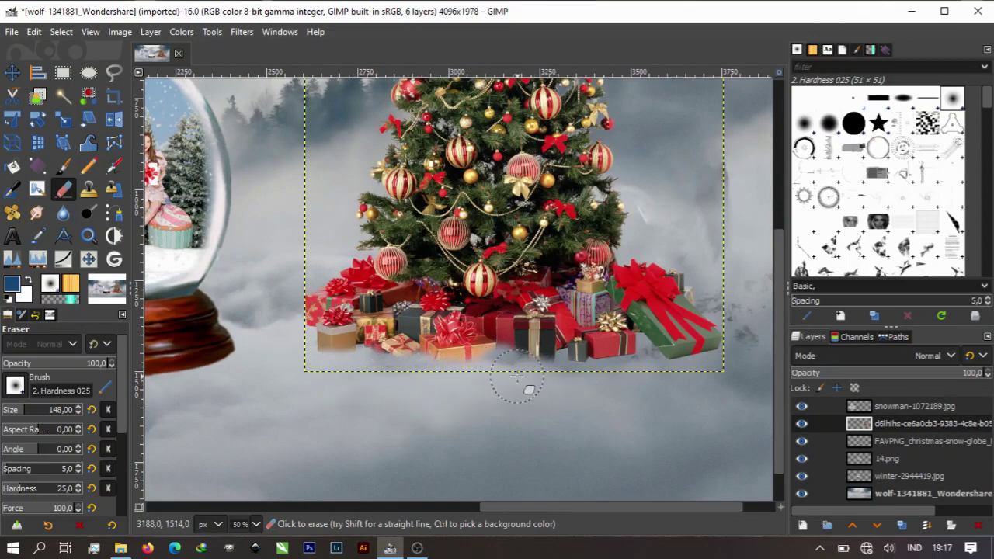
left_click(801, 423)
left_click(802, 424)
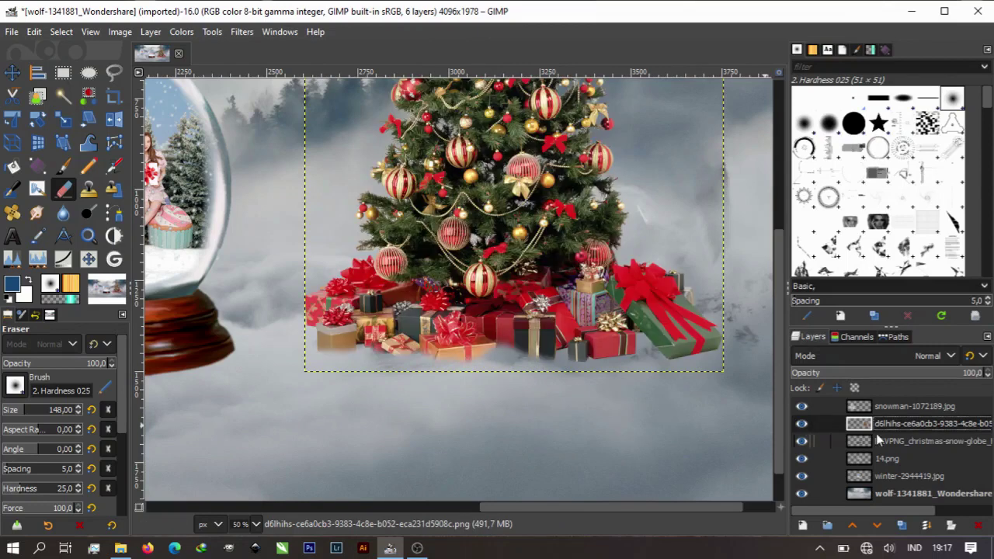
left_click(11, 72)
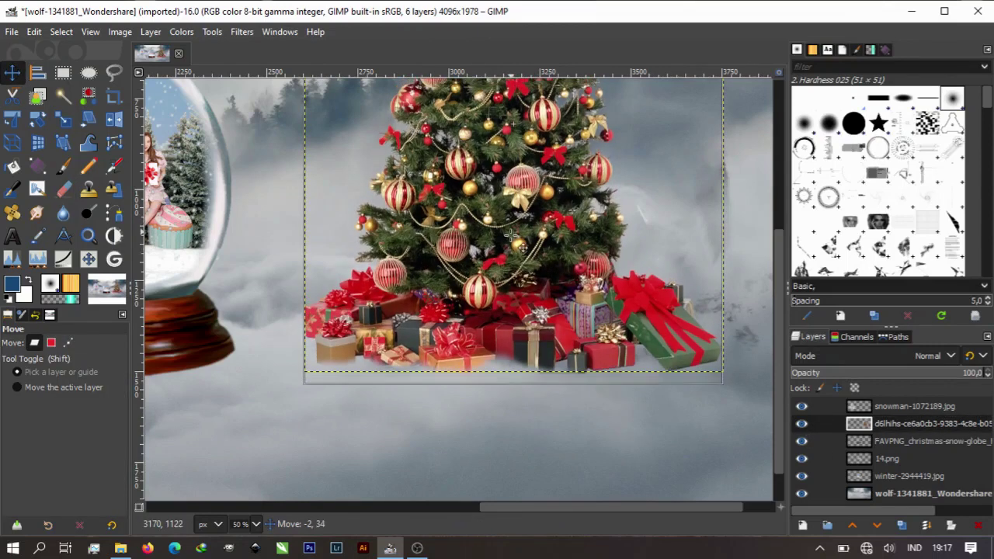
left_click_drag(513, 233, 513, 254)
key("shift+e")
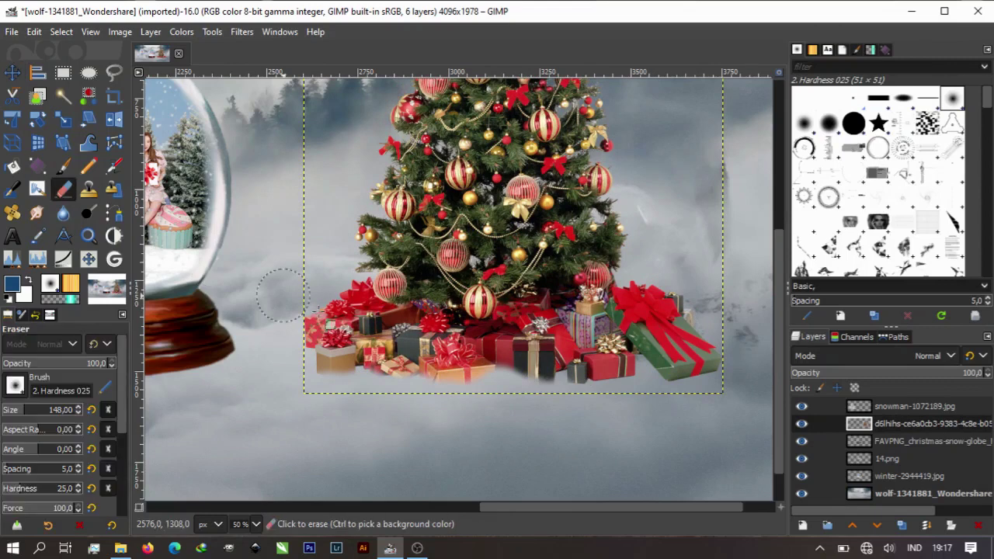
left_click_drag(477, 359, 534, 368)
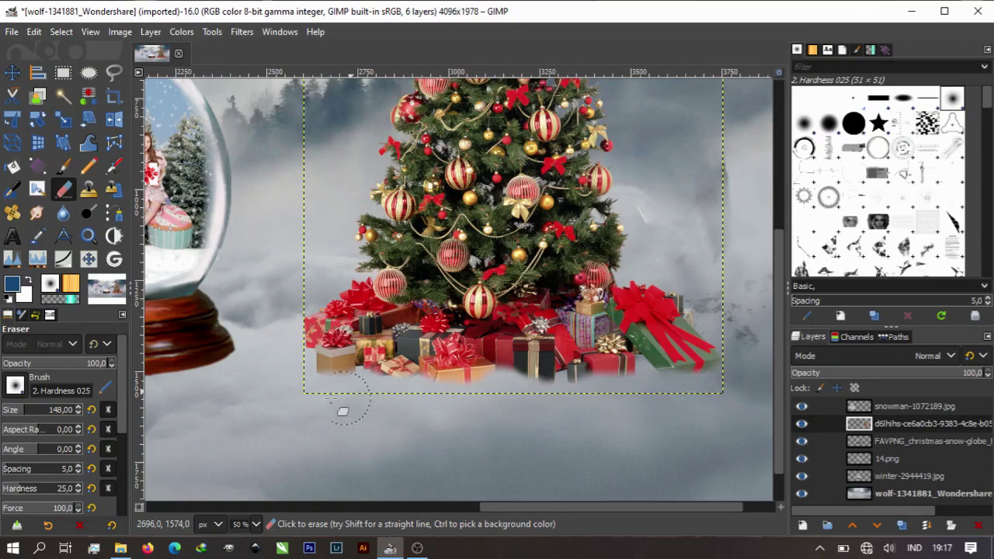
- Erase the dark bottom edge of the snow globe's base so it fades softly
scroll(297, 351, "down", 1, "ctrl")
scroll(466, 404, "down", 1, "ctrl")
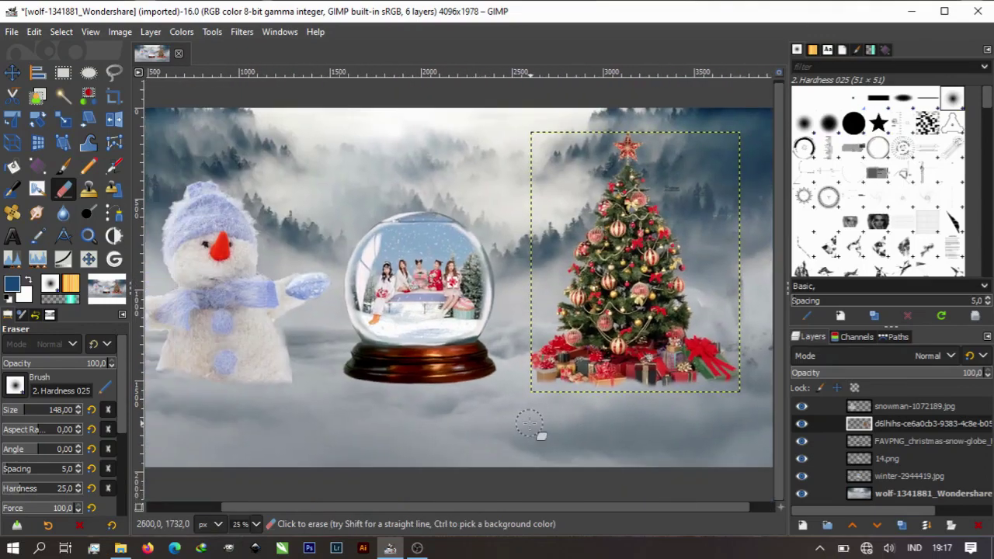
scroll(497, 431, "down", 1, "ctrl")
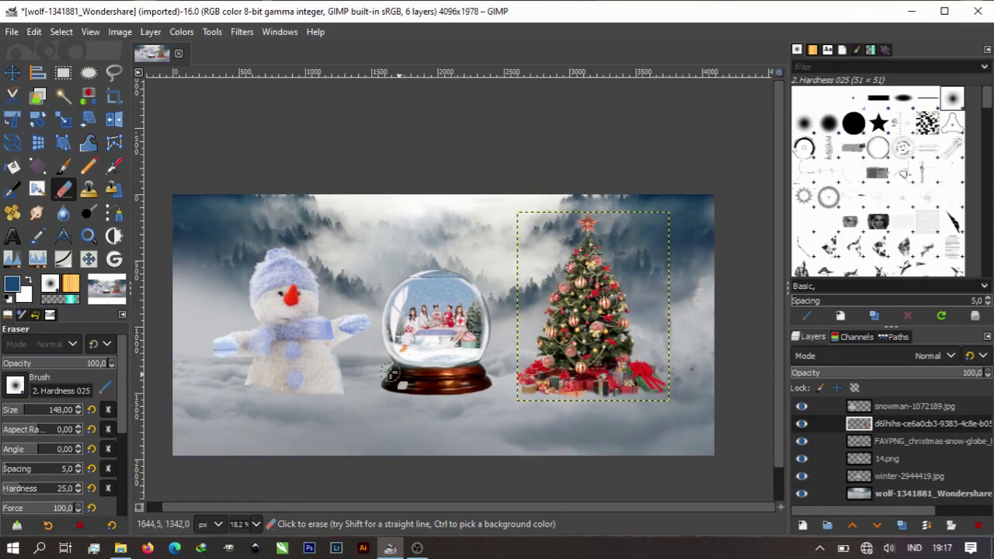
left_click(939, 442)
scroll(422, 433, "up", 1, "ctrl")
scroll(314, 345, "up", 3, "ctrl")
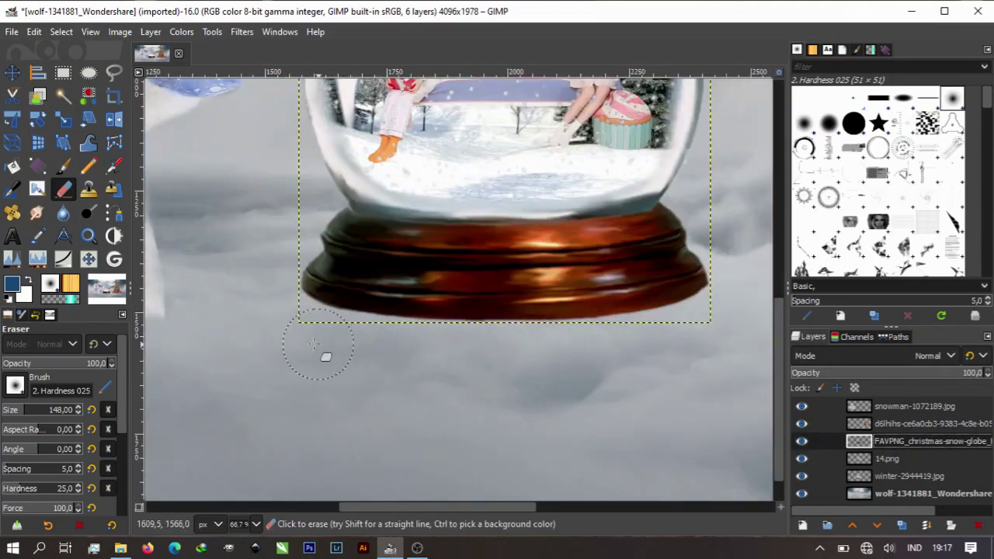
left_click_drag(313, 325, 432, 341)
left_click_drag(531, 343, 656, 334)
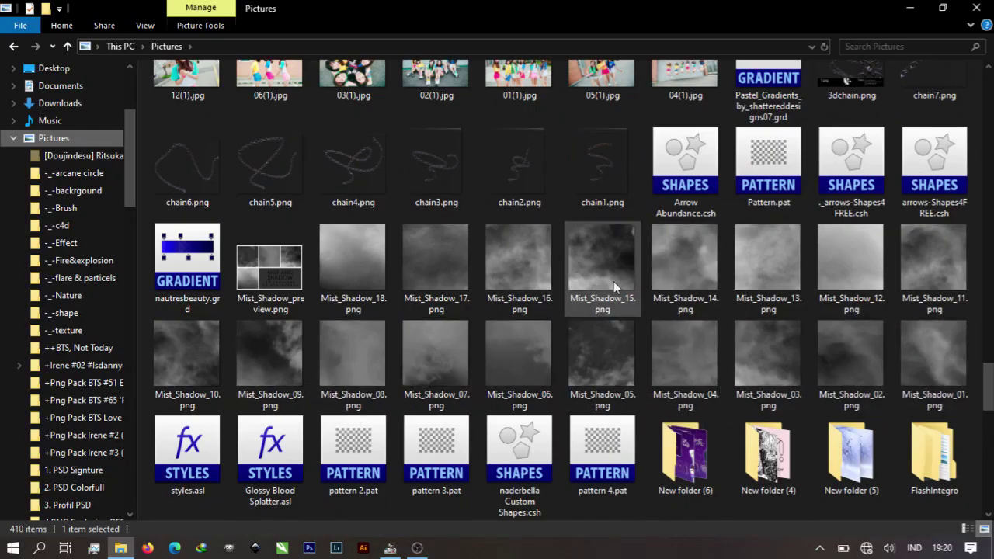
- Drag Mist_Shadow_15.png from the Pictures folder over to the GIMP canvas
left_click_drag(614, 282, 519, 362)
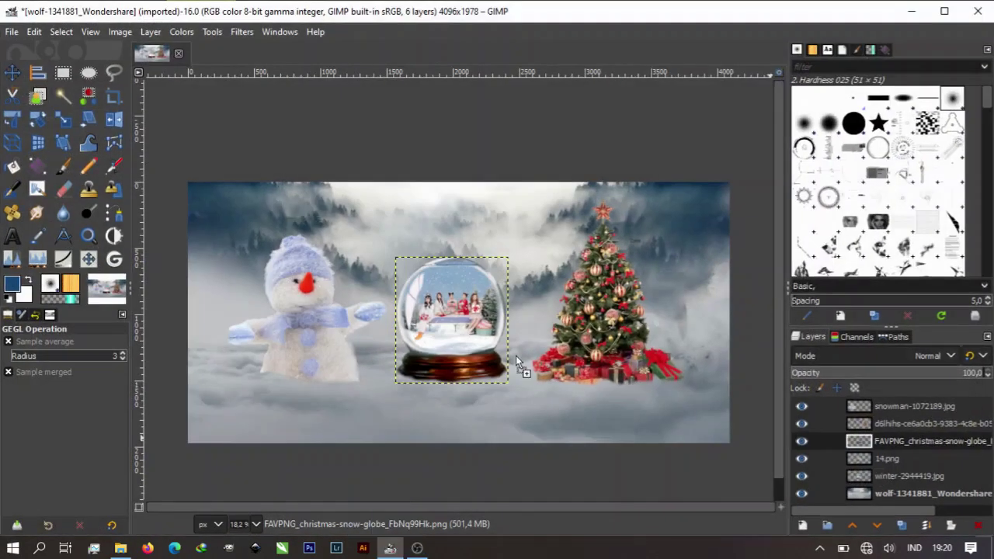
- Drop Mist_Shadow_15 in as a layer and scale it to 1805 px over the tree
left_click_drag(901, 445, 901, 445)
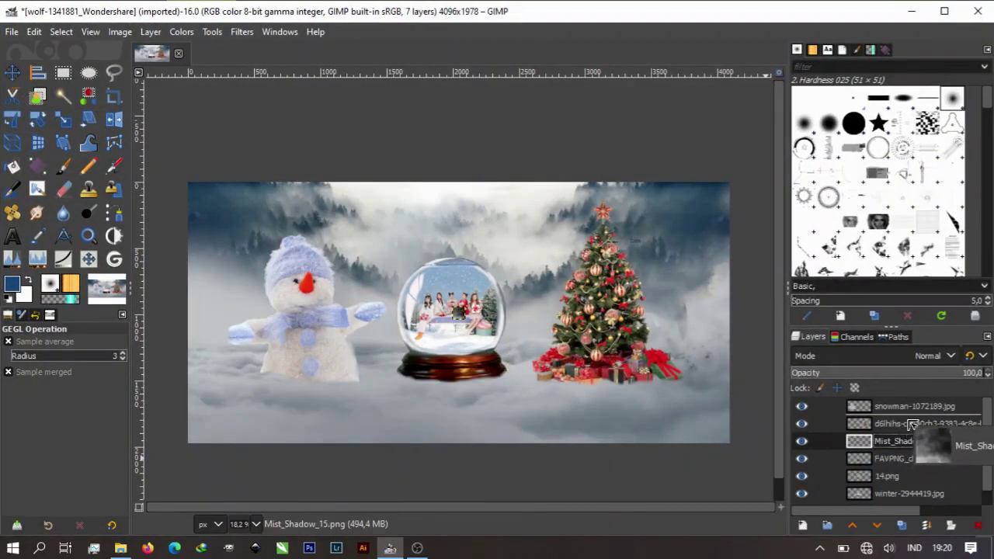
left_click(62, 120)
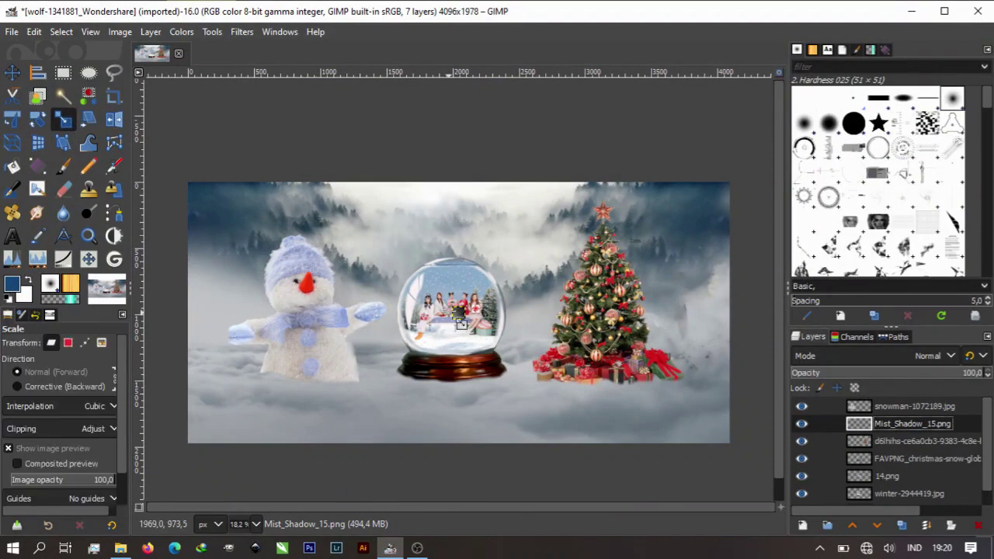
left_click(472, 328)
left_click_drag(479, 336, 581, 451)
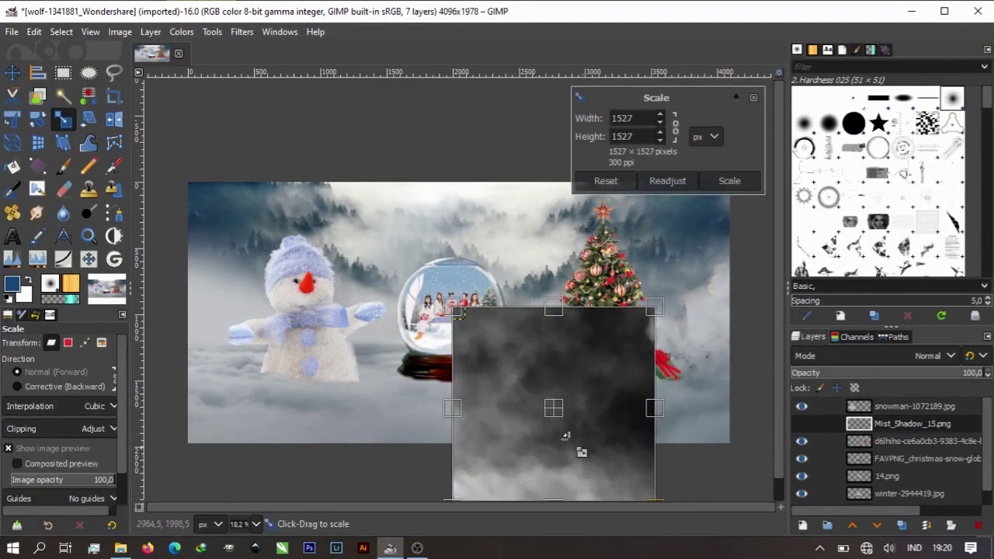
left_click_drag(551, 407, 600, 326)
left_click_drag(615, 378, 651, 416)
left_click_drag(618, 342, 611, 327)
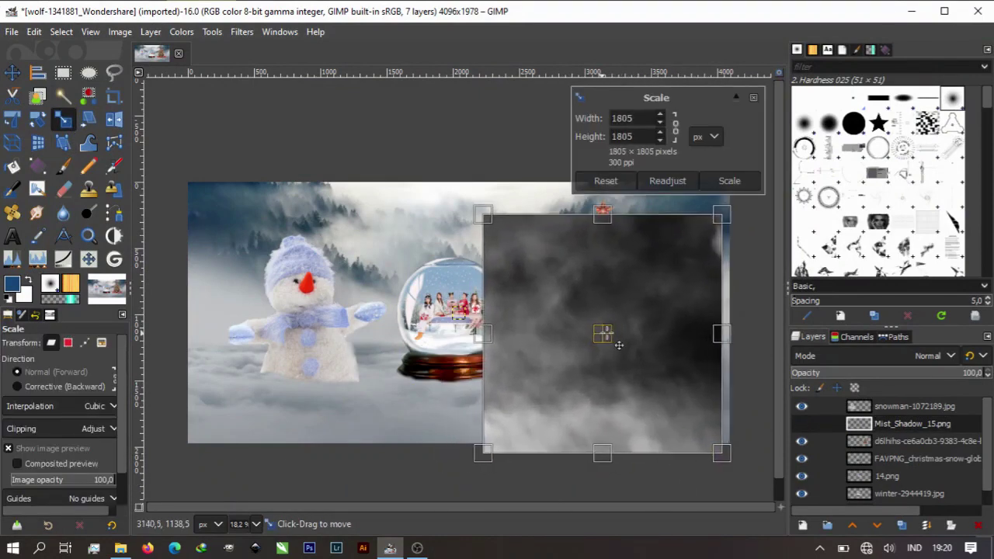
left_click(736, 182)
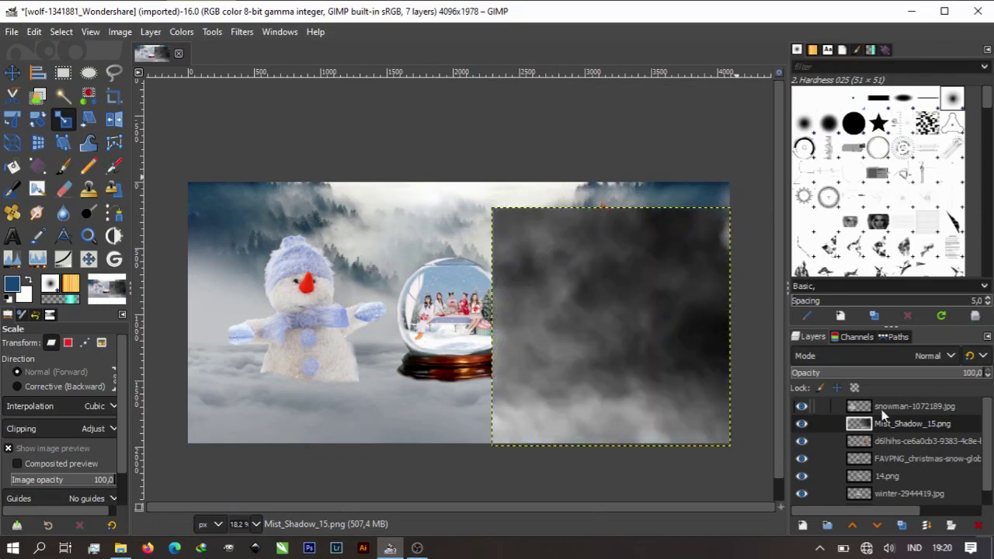
- Set the mist layer to Screen mode and flip it horizontally
left_click(925, 361)
left_click(875, 153)
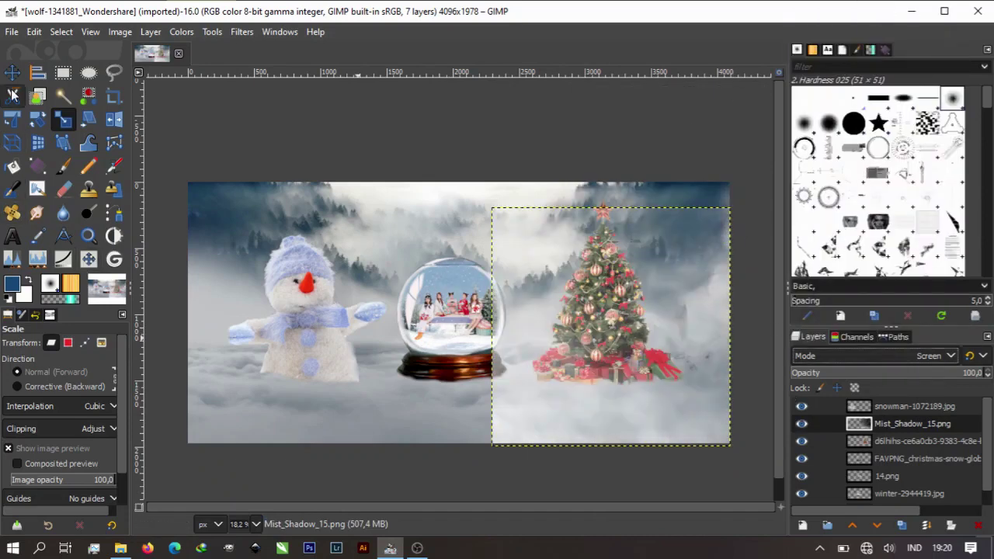
left_click(114, 119)
left_click(531, 312)
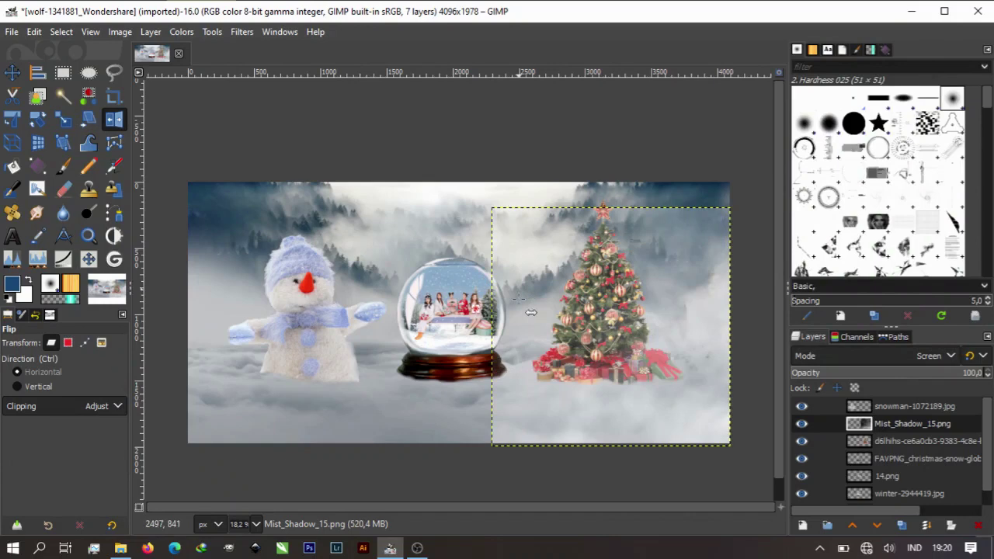
- Nudge the mist left, lower its opacity to 69.8, and duplicate the layer
left_click(20, 77)
left_click_drag(627, 318, 607, 318)
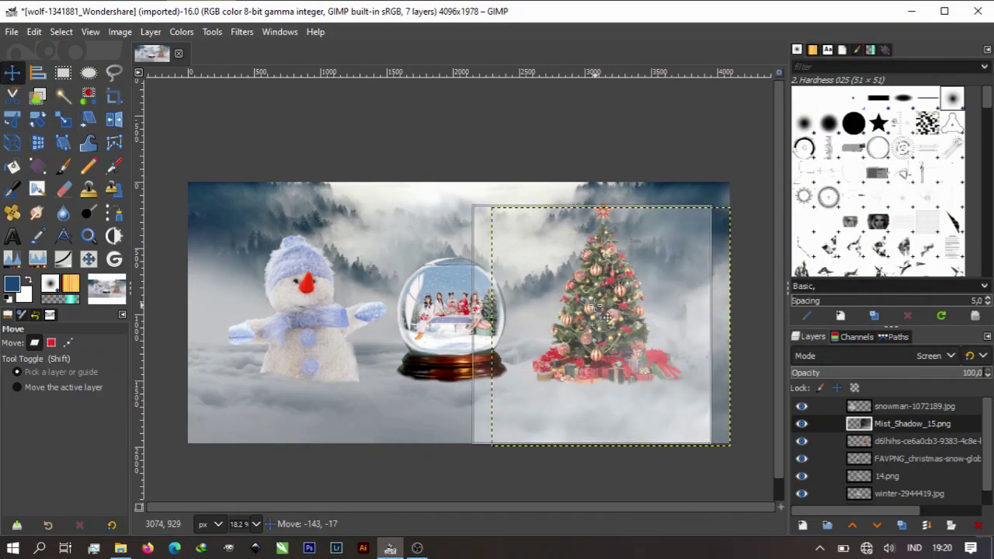
left_click_drag(928, 379, 917, 380)
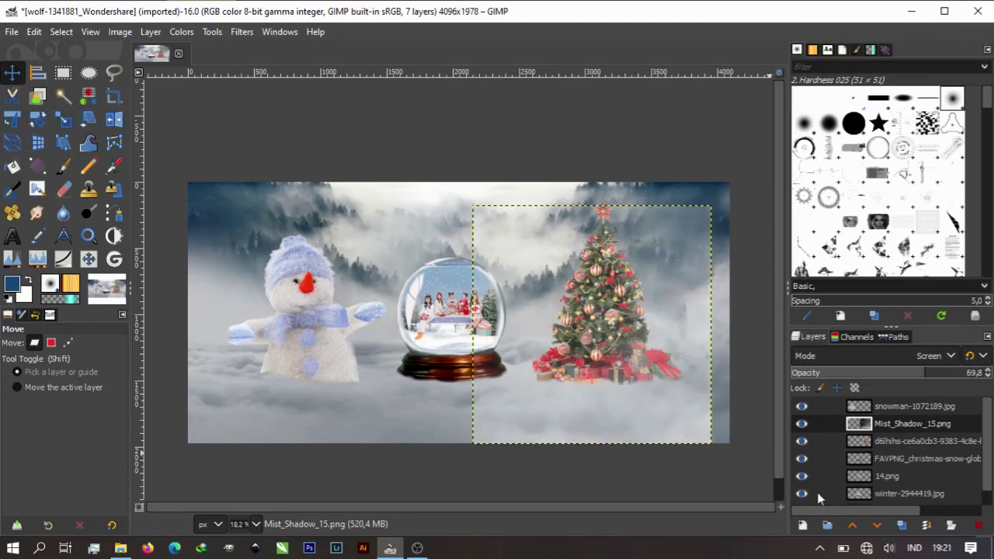
left_click(901, 525)
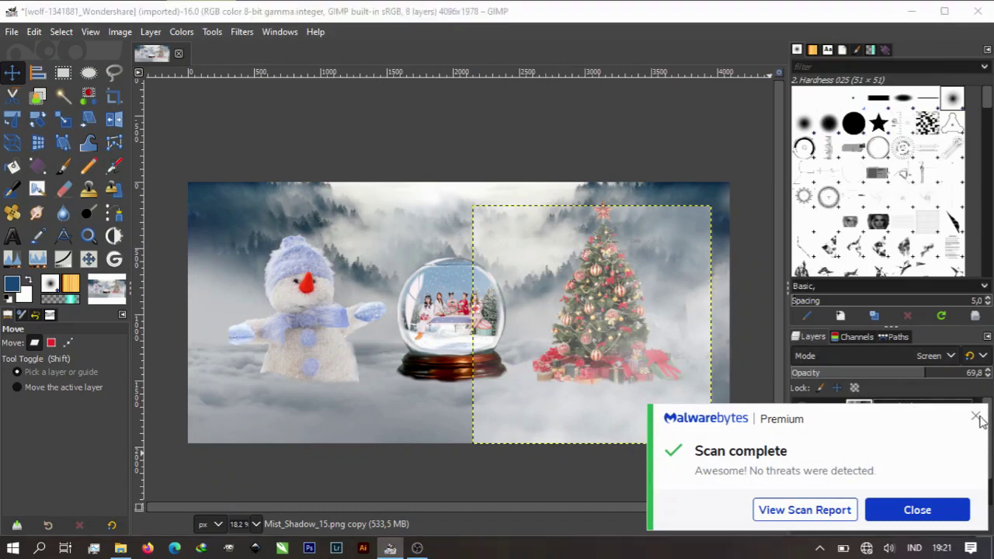
- Move the mist copy left so it sits over the snowman
left_click(977, 417)
left_click_drag(596, 359, 291, 354)
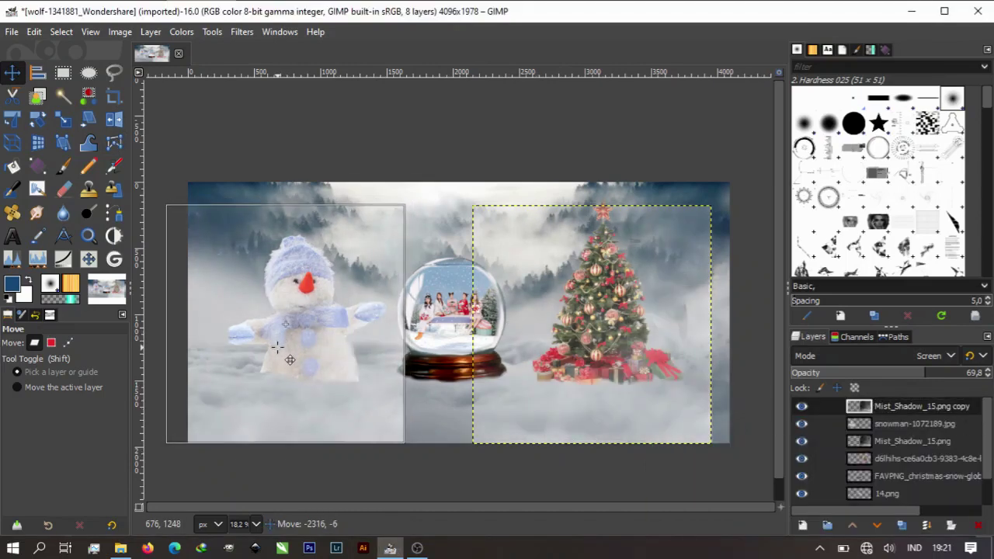
left_click_drag(292, 354, 291, 361)
left_click_drag(338, 400, 327, 391)
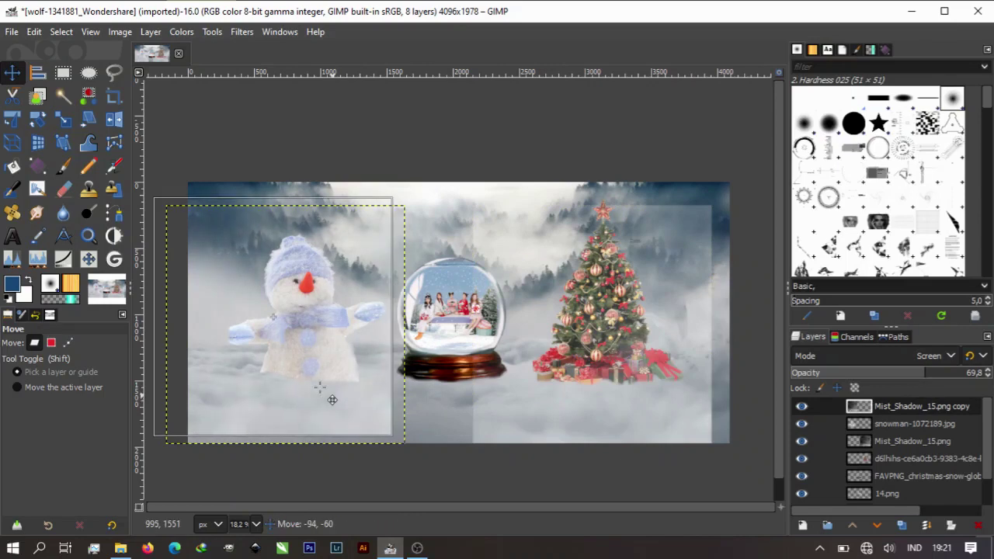
- Mirror the mist copy horizontally, nudge it into place, and begin resizing it
key("shift+f")
left_click(204, 300)
left_click(12, 73)
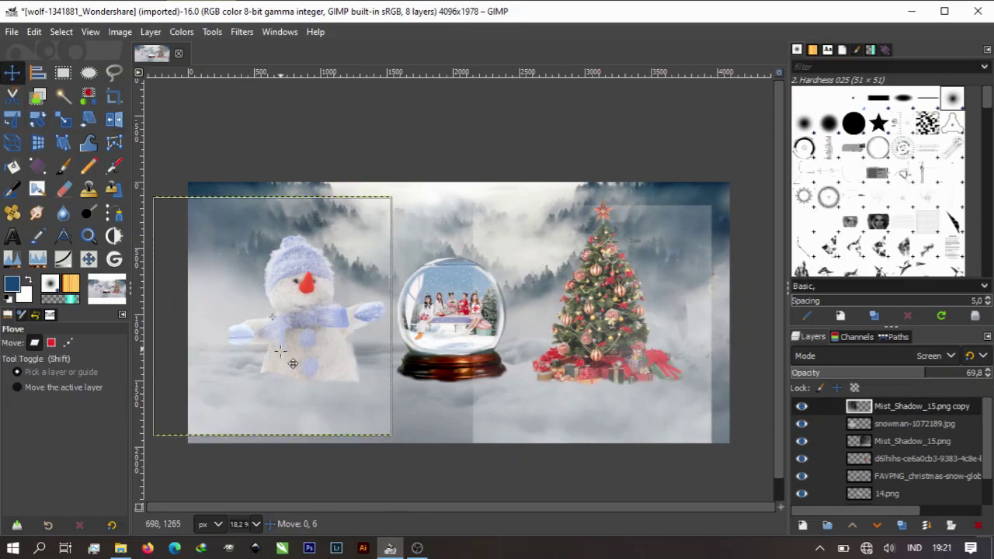
left_click_drag(292, 360, 301, 373)
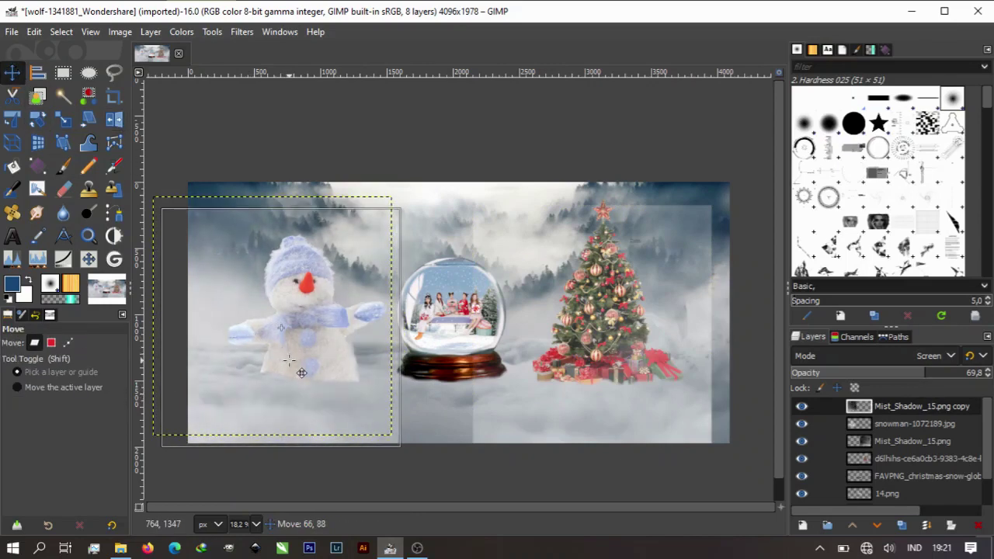
left_click(63, 119)
left_click(392, 326)
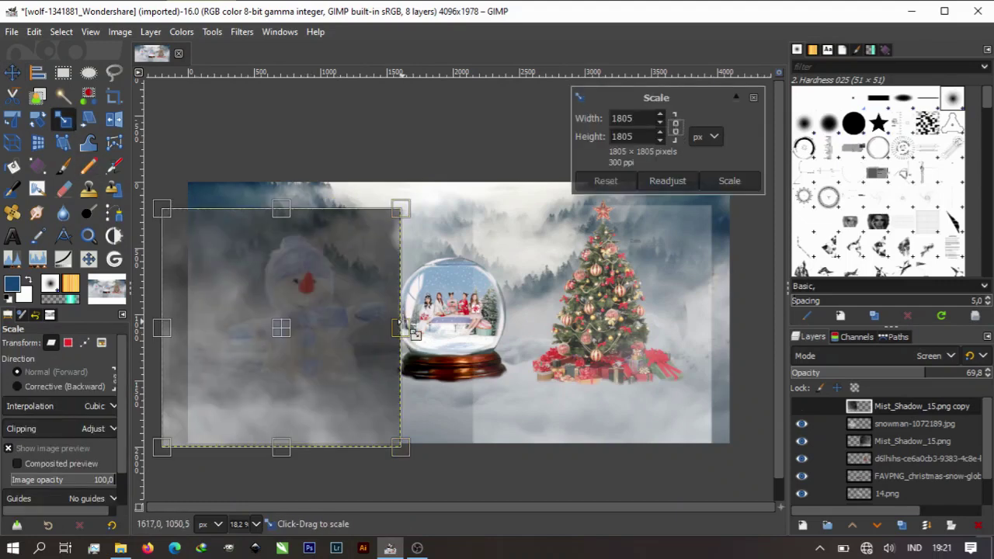
- Stretch the mist copy to 2350×2696 over the snowman side
left_click_drag(400, 326, 472, 326)
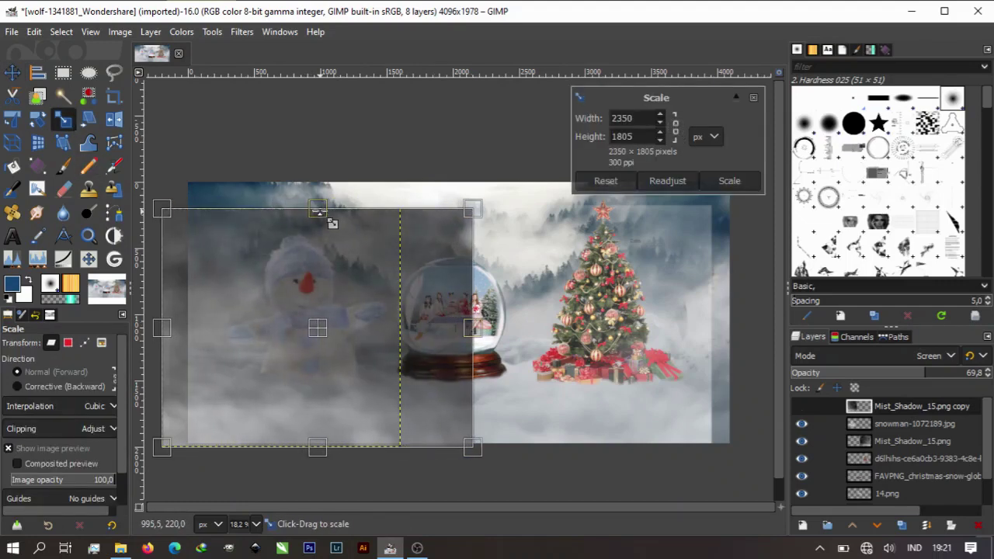
left_click_drag(319, 210, 318, 184)
left_click_drag(318, 448, 314, 544)
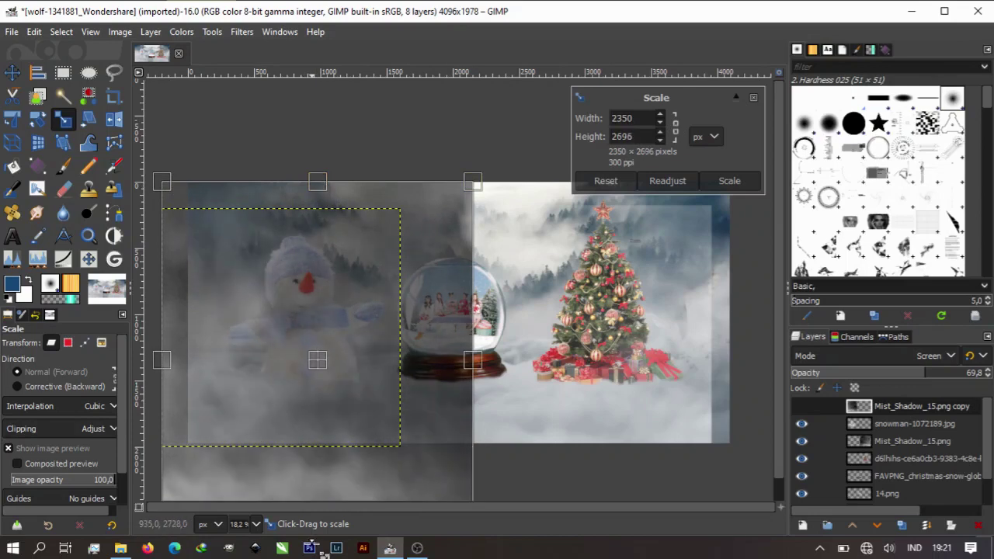
left_click(725, 181)
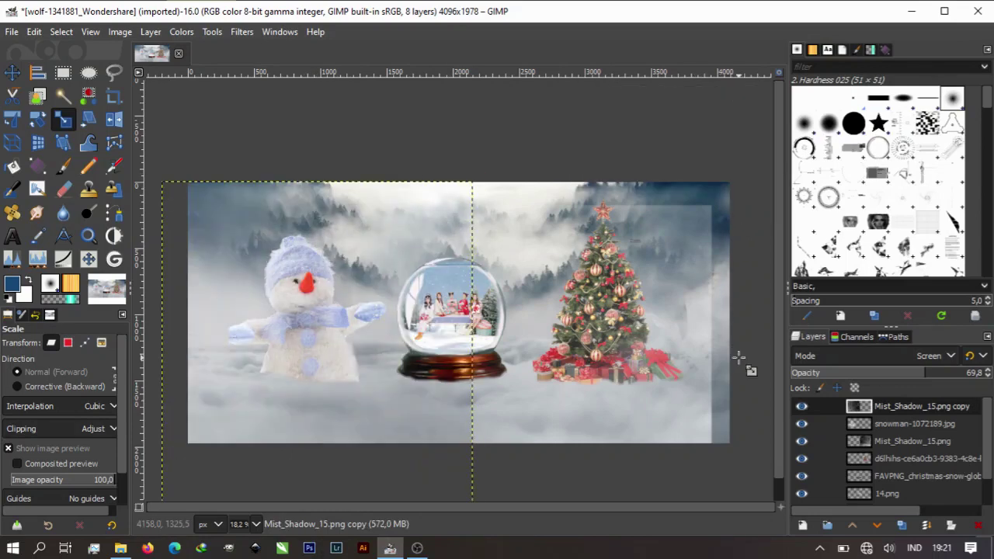
- Stretch the original mist layer toward 2152×2487 over the right half
left_click(898, 439)
left_click(591, 295)
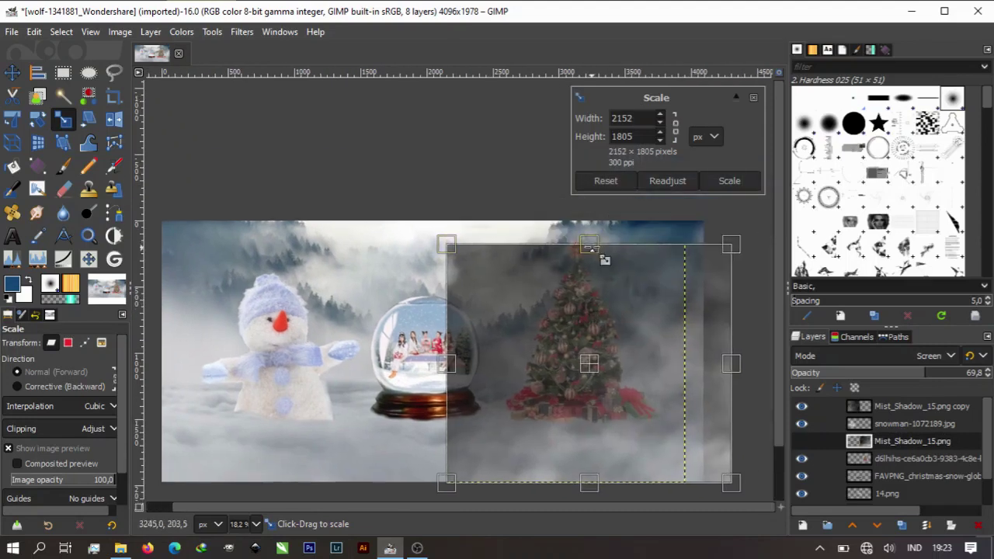
mouse_move(614, 311)
left_mouse_down()
mouse_move(581, 286)
mouse_move(578, 500)
left_mouse_up()
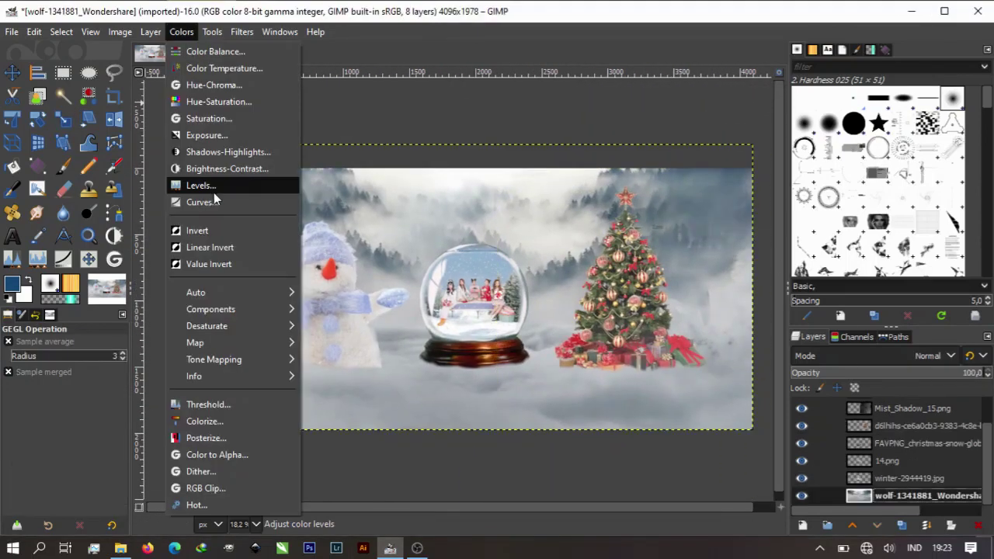
- Darken the background by raising the Levels black input, and lower the tree's saturation
left_click(217, 186)
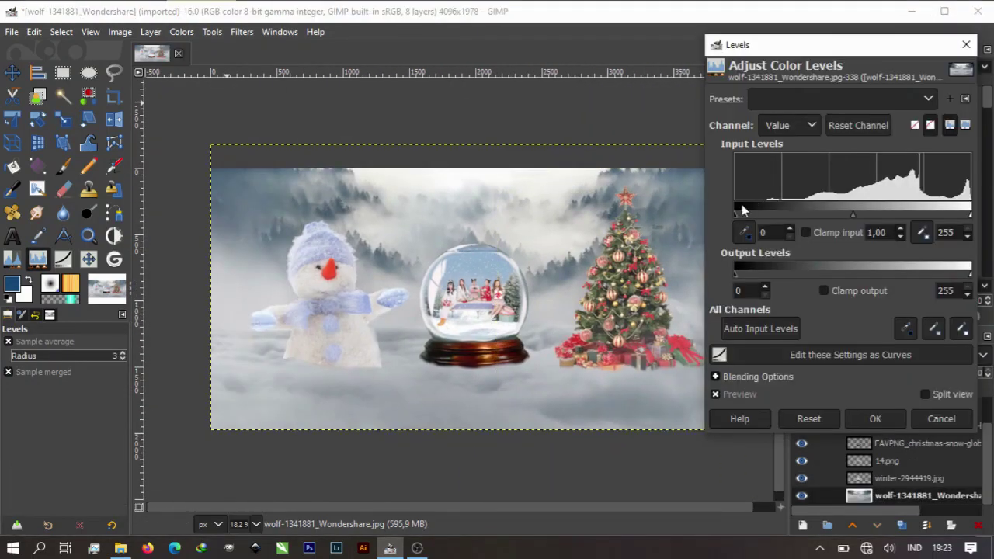
left_click_drag(742, 223, 800, 227)
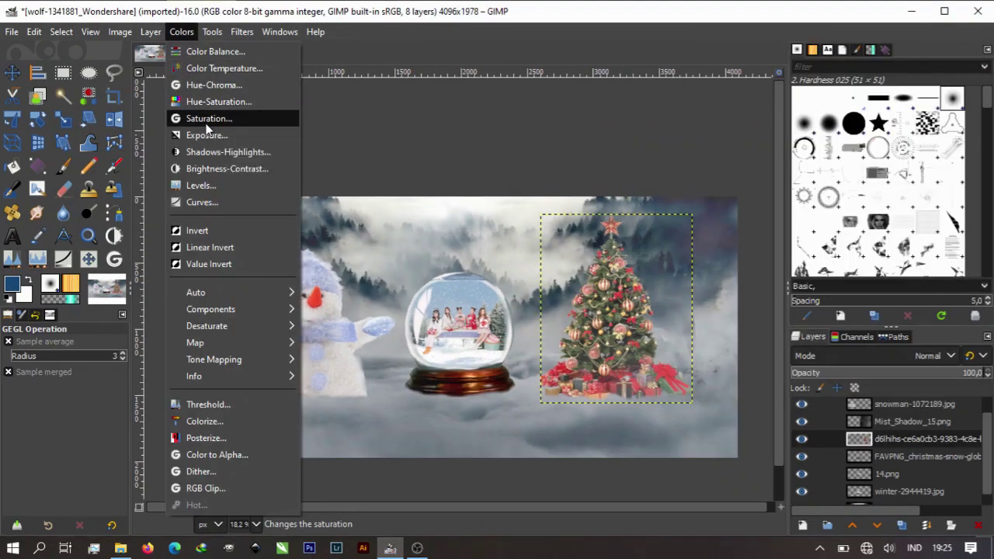
left_click(210, 118)
left_click_drag(115, 124, 99, 128)
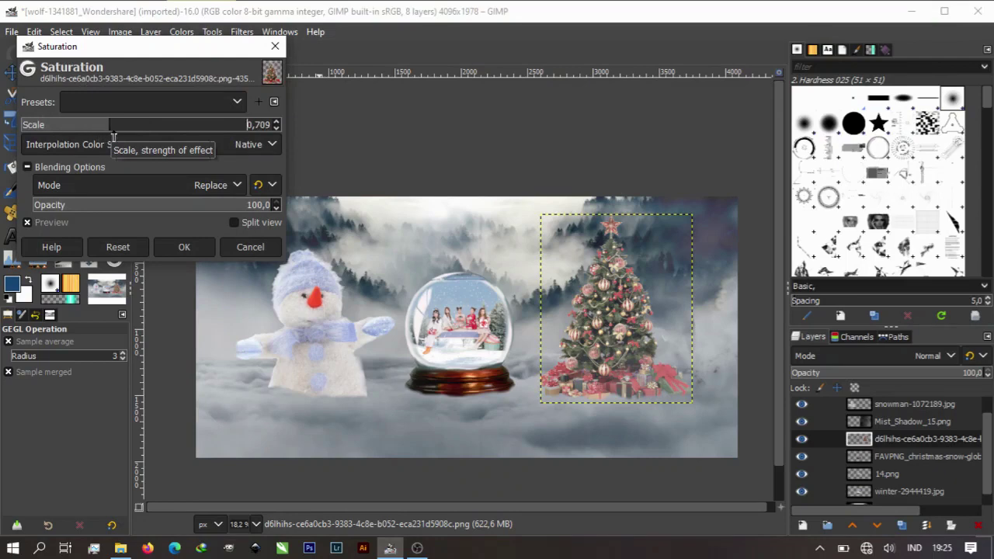
left_click(207, 248)
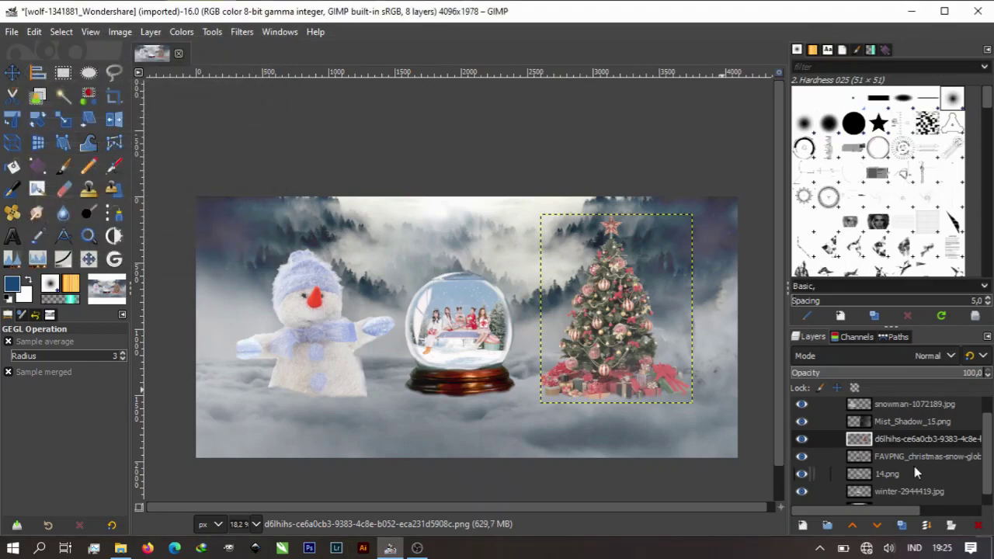
- Reduce the snow globe layer's saturation to 0.552
scroll(915, 466, "down", 1)
left_click(910, 461)
left_click(911, 444)
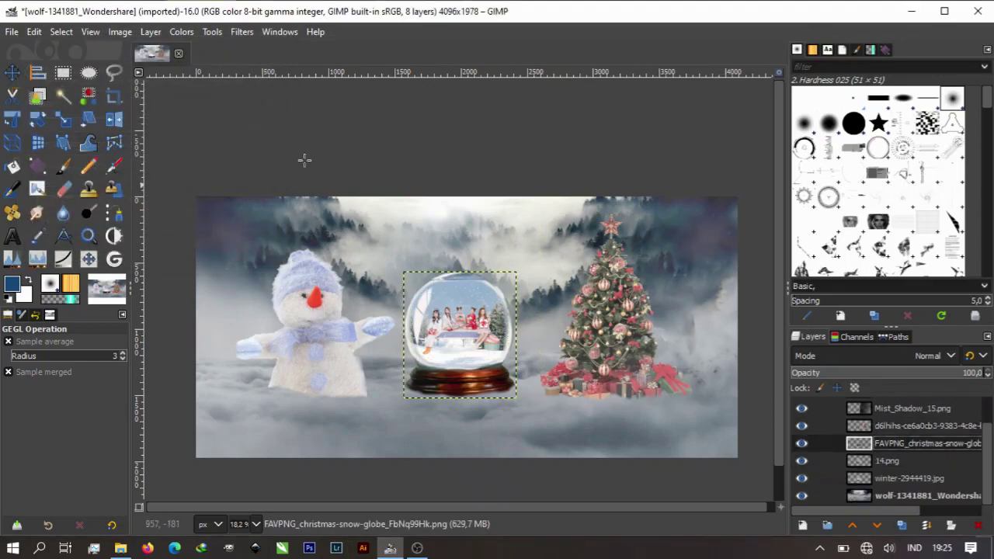
left_click(181, 31)
left_click(256, 121)
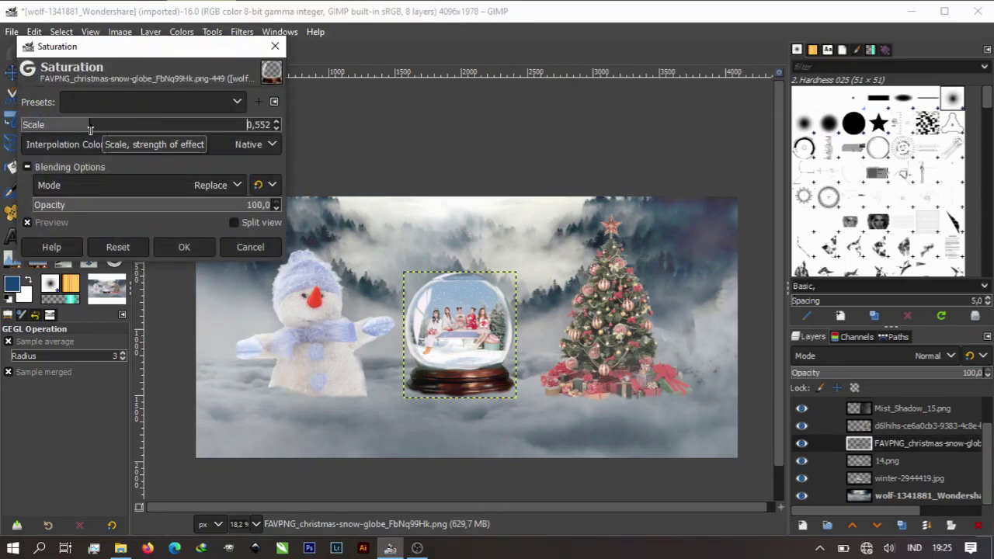
left_click(184, 247)
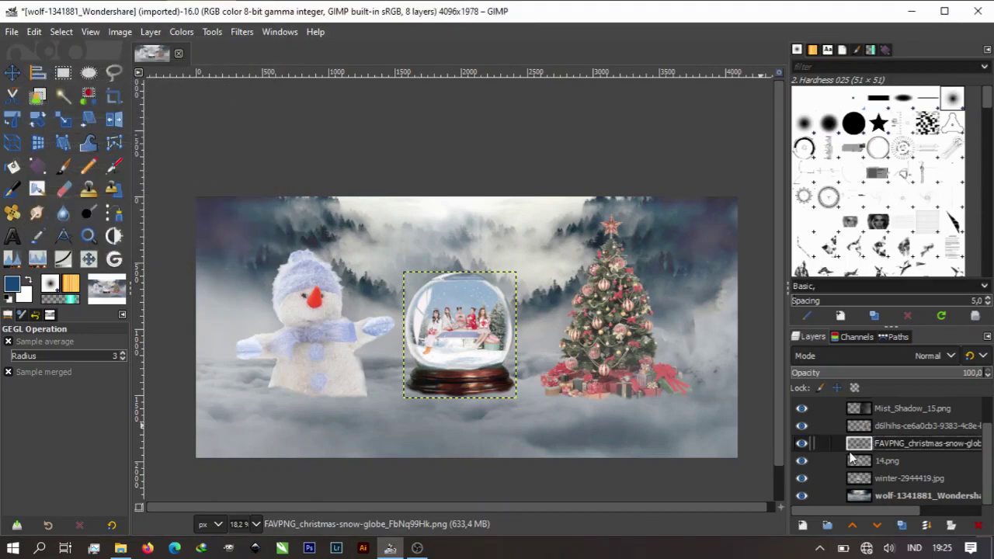
- Reduce the snowman layer's saturation to 0.756
scroll(876, 460, "up", 2)
left_click(902, 423)
left_click(181, 31)
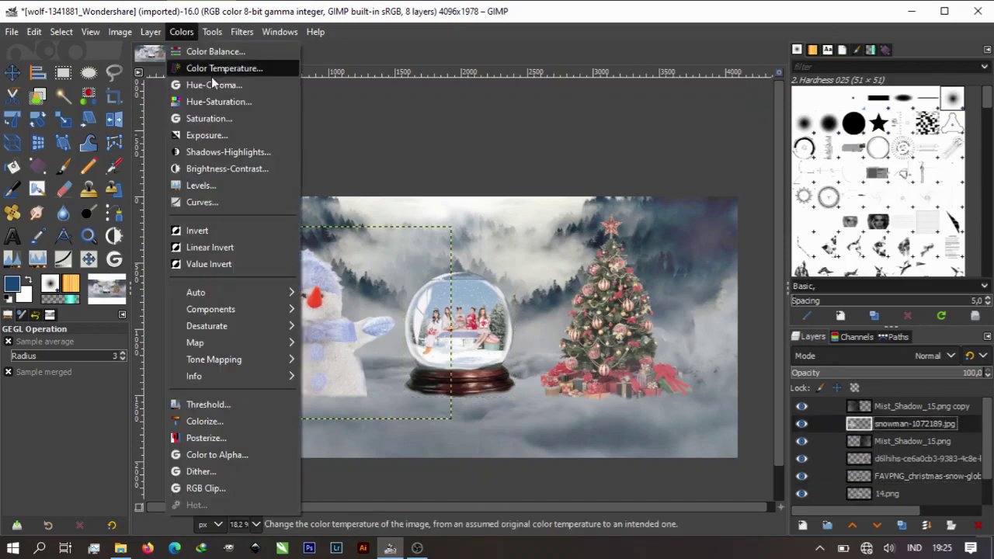
left_click(210, 120)
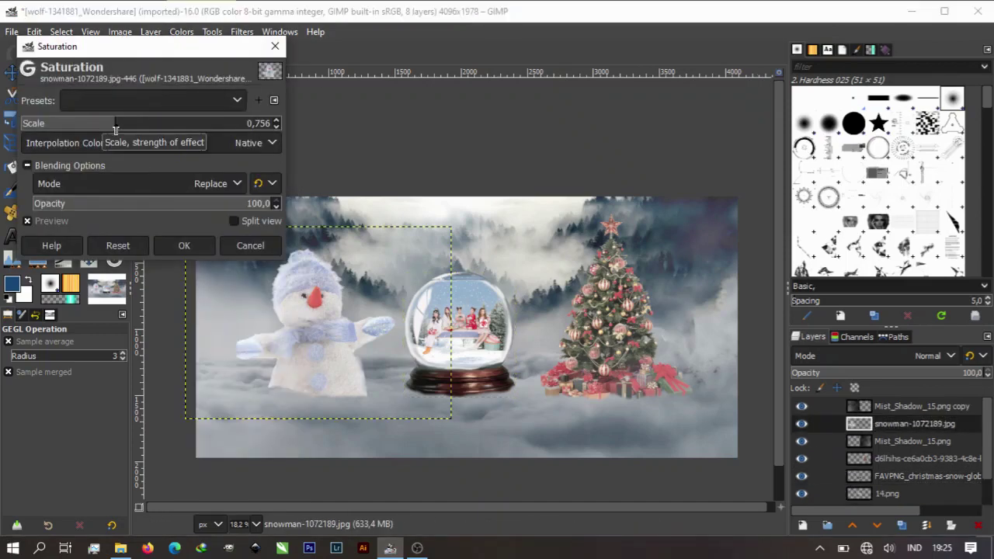
left_click(184, 246)
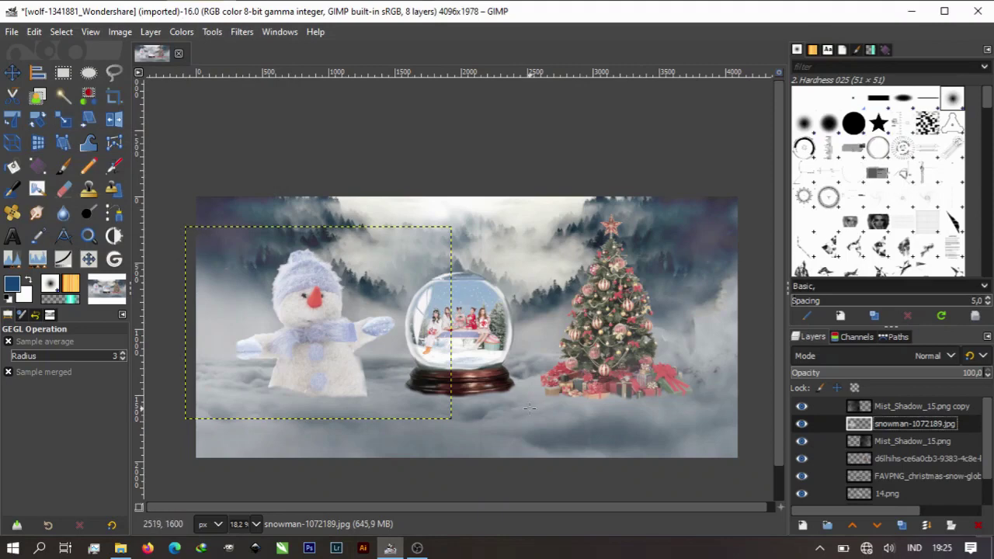
- Make the FAVPNG snow-globe layer active in the Layers list
scroll(880, 463, "down", 2)
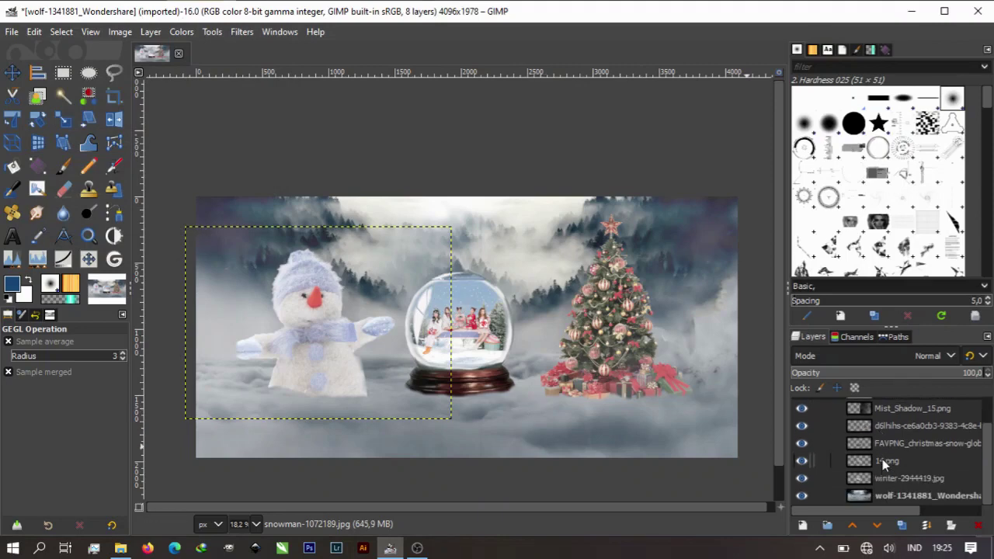
scroll(882, 459, "up", 1)
left_click(885, 464)
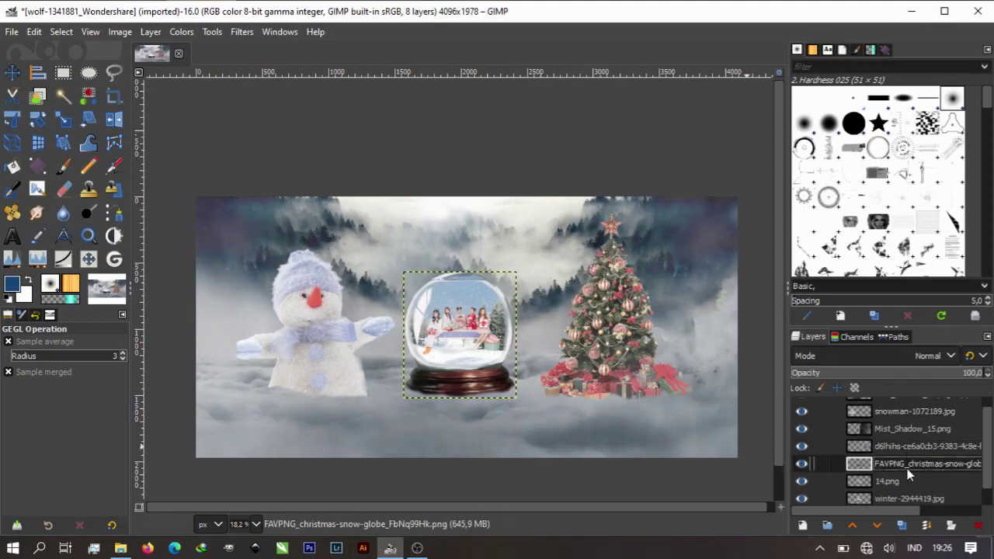
scroll(222, 365, "up", 4)
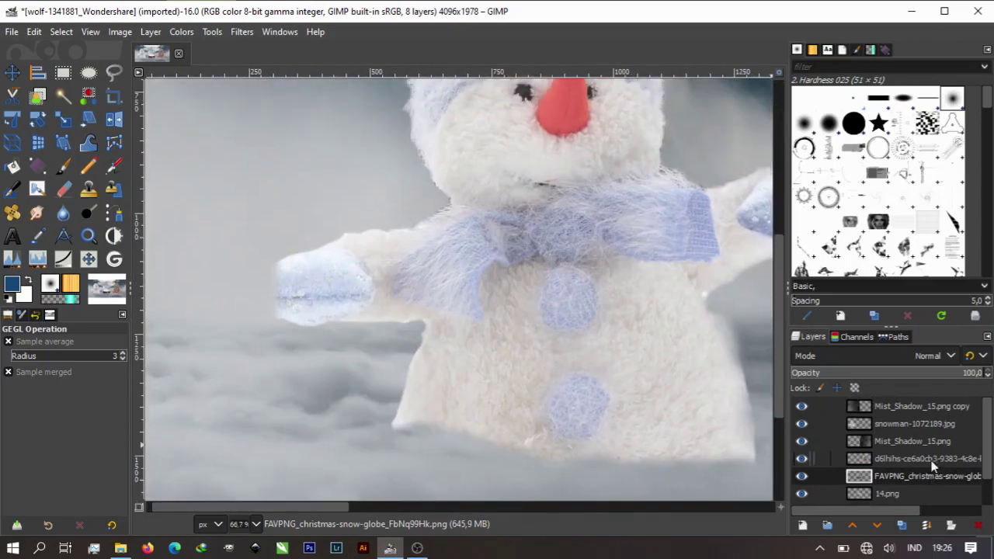
- Erase the ragged fringe along the snowman's left mitten on the snowman layer
left_click(392, 413)
key("shift+e")
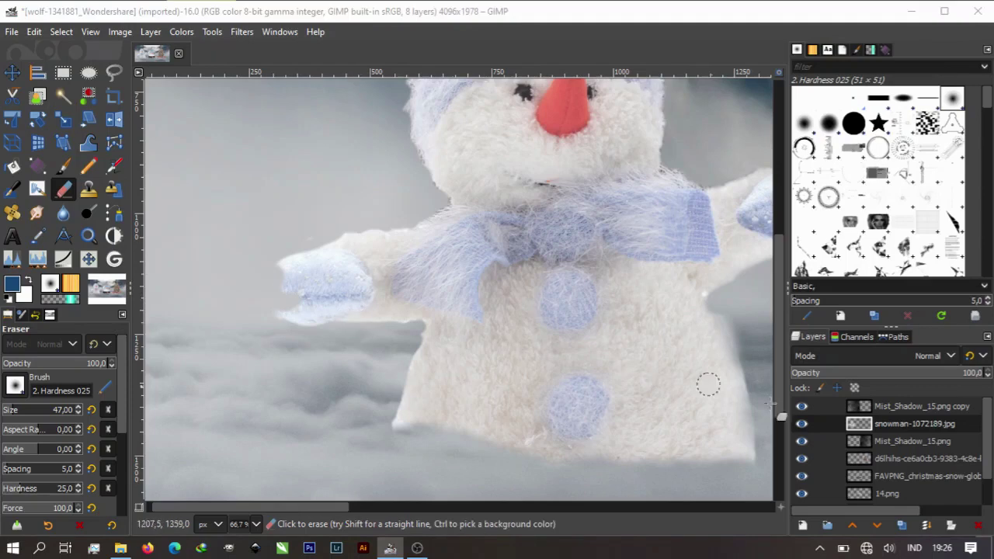
double_click(803, 426)
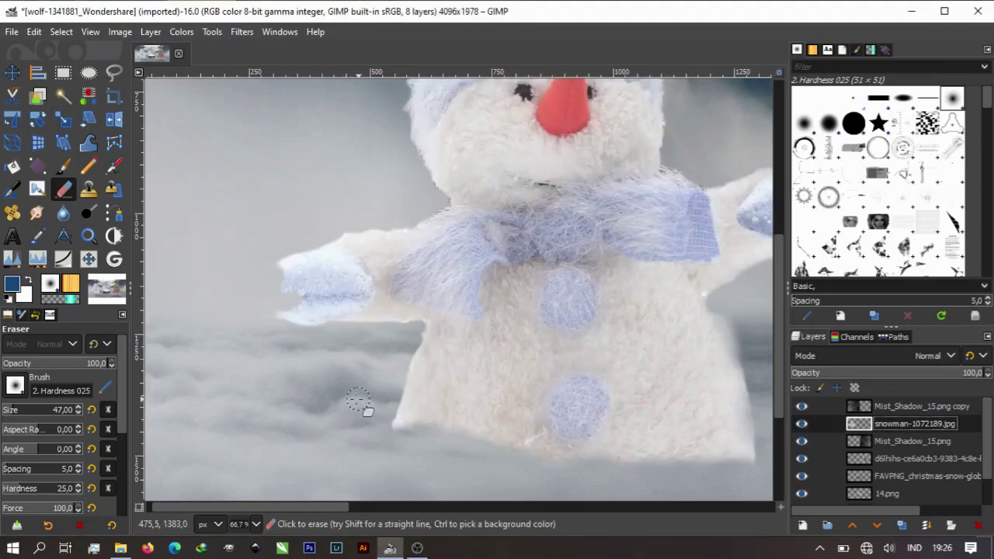
left_click_drag(292, 303, 274, 300)
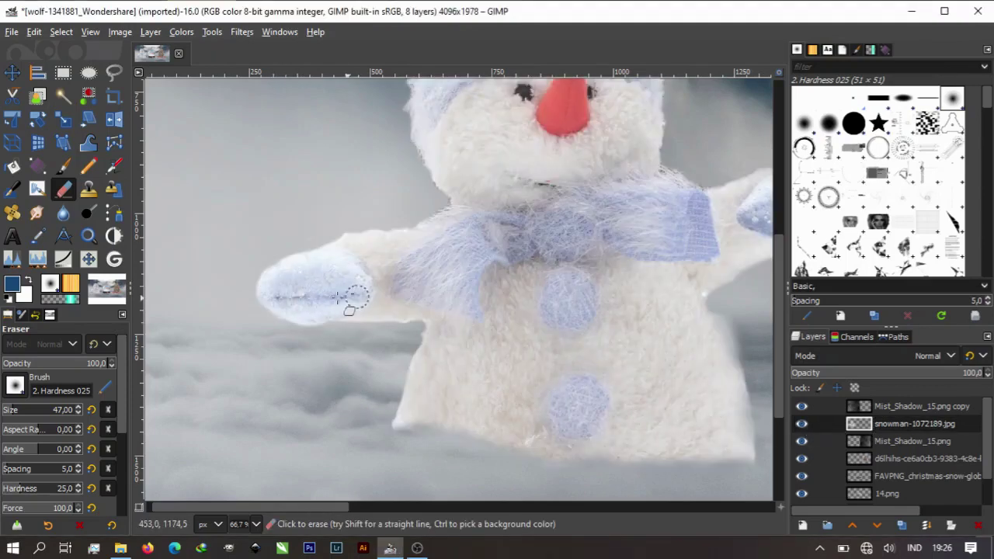
scroll(351, 296, "down", 2)
scroll(466, 380, "down", 1)
scroll(520, 412, "down", 1)
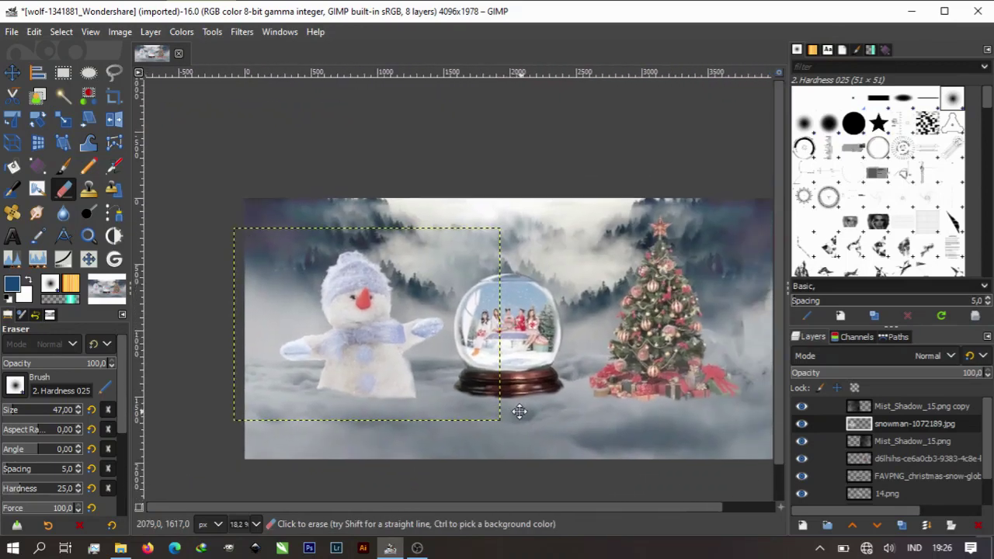
scroll(555, 411, "right", 1)
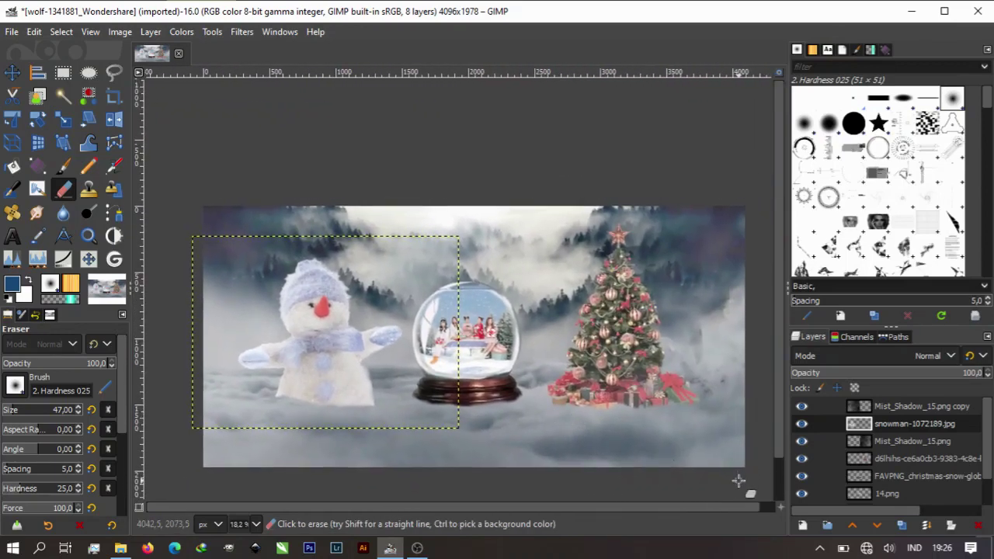
scroll(898, 439, "down", 2)
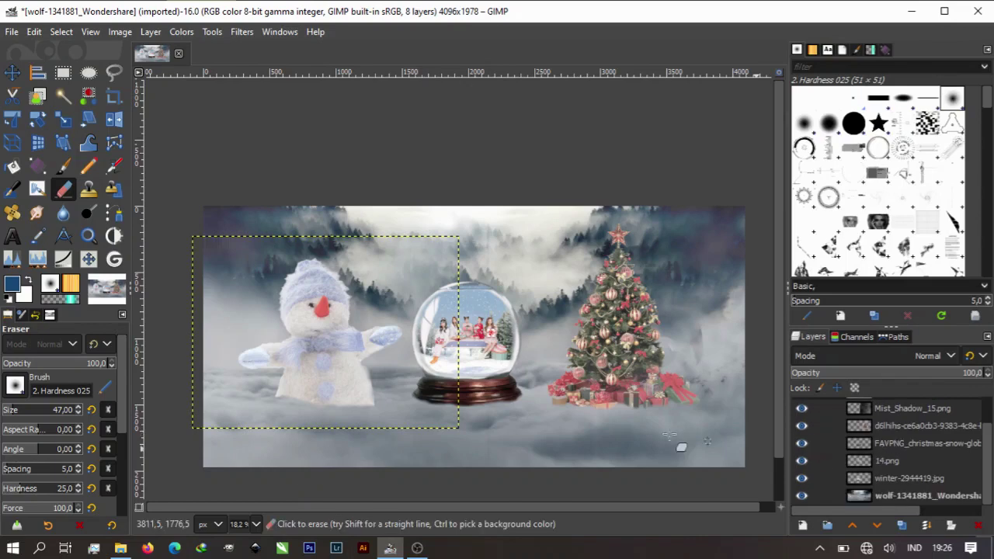
scroll(603, 426, "right", 1)
- Lower the winter-2944419.jpg layer's saturation to about 0.80
left_click(893, 460)
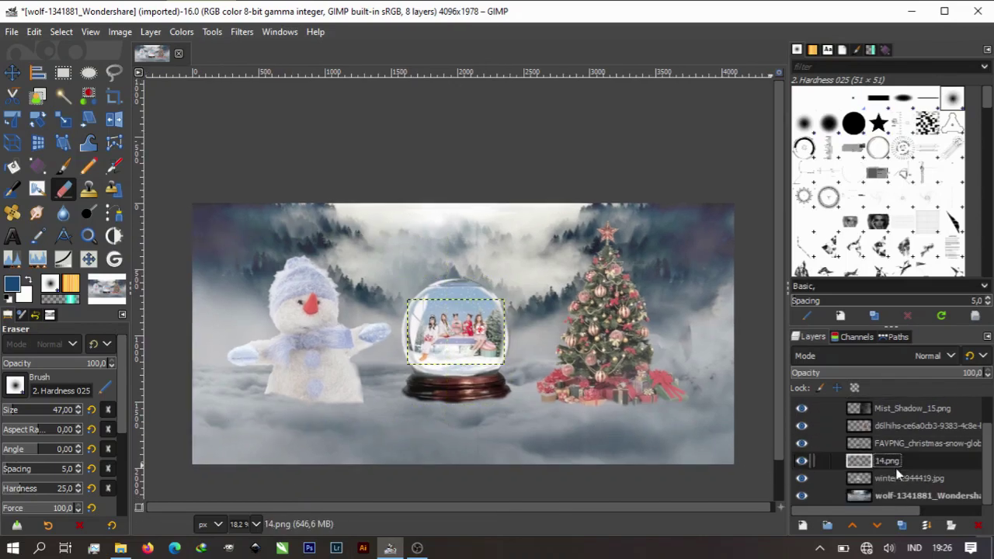
left_click(900, 478)
left_click(897, 462)
left_click(869, 479)
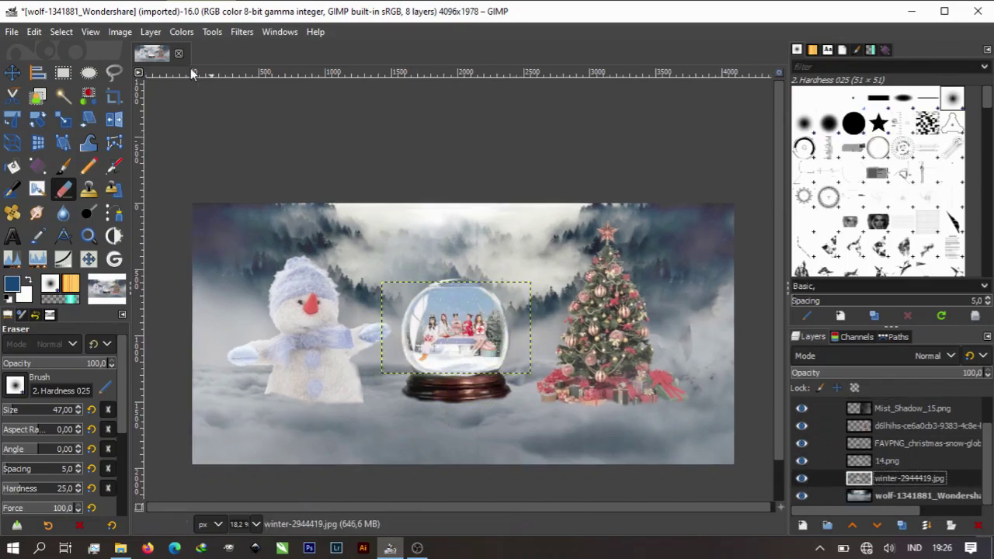
left_click(181, 31)
left_click(206, 118)
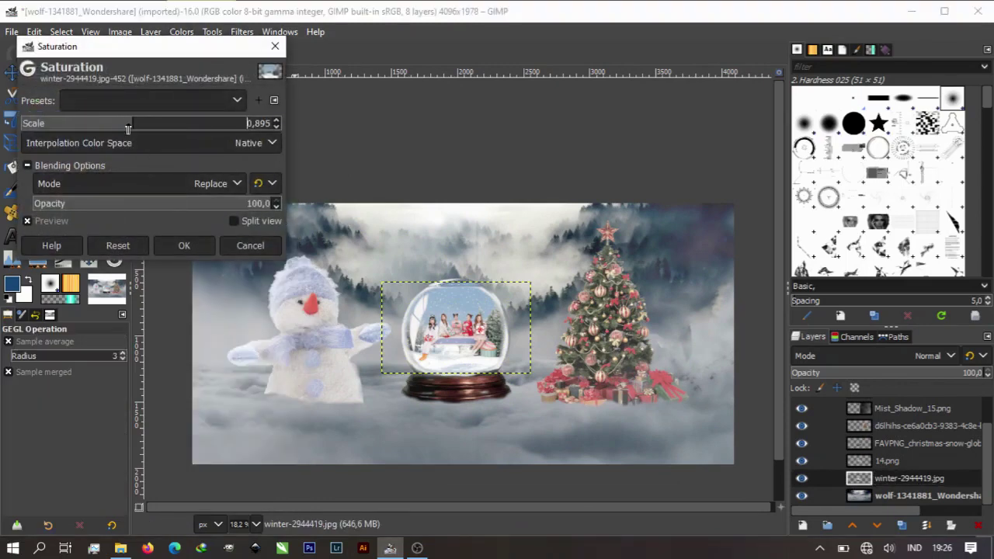
left_click_drag(128, 128, 121, 130)
left_click(186, 246)
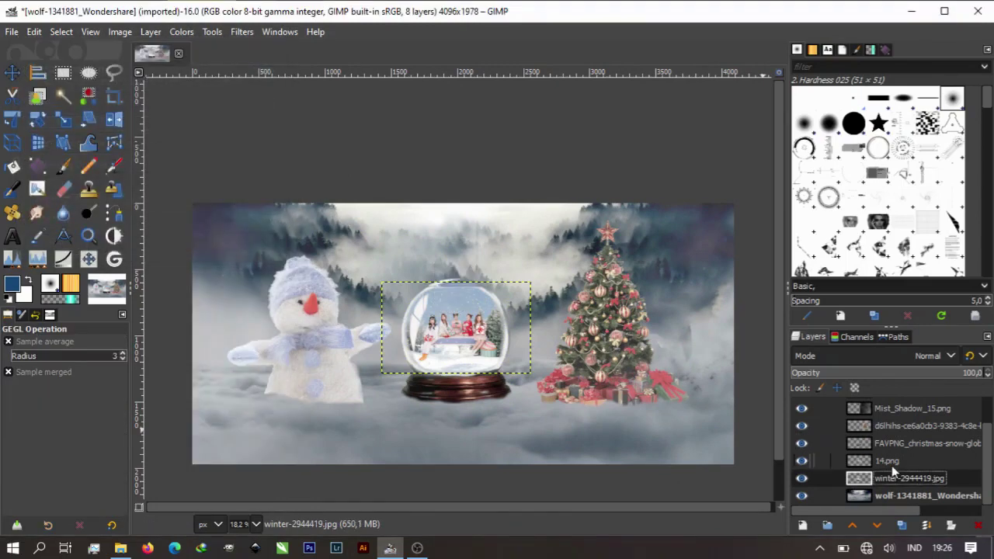
- Lower the 14.png group photo's saturation to 0.855 and add a new layer above FAVPNG
left_click(894, 443)
left_click(893, 461)
left_click(185, 32)
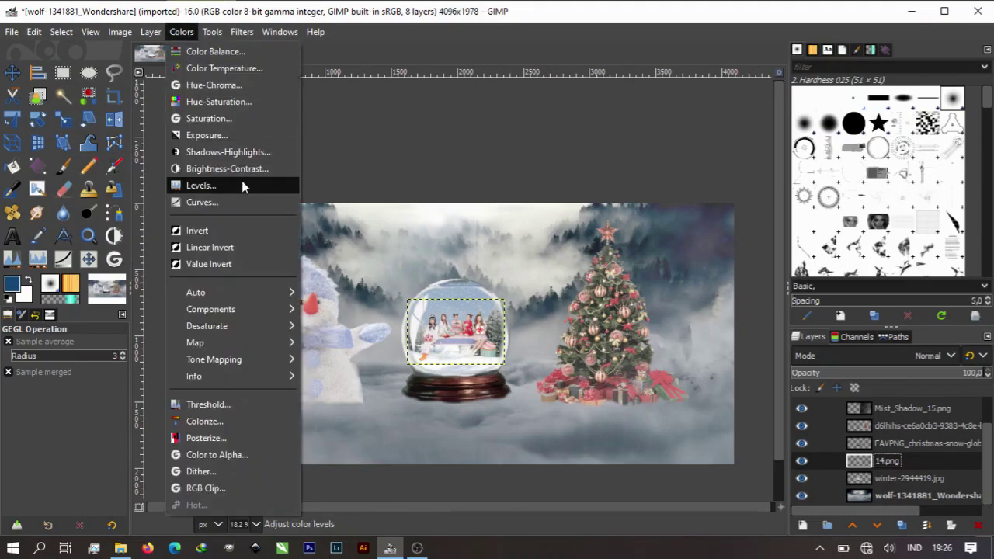
left_click(233, 118)
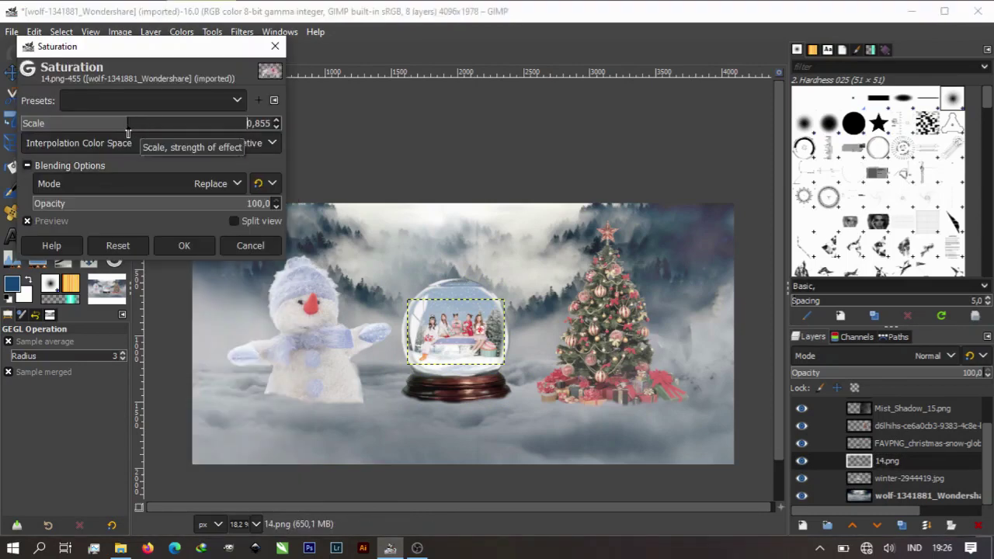
left_click(186, 245)
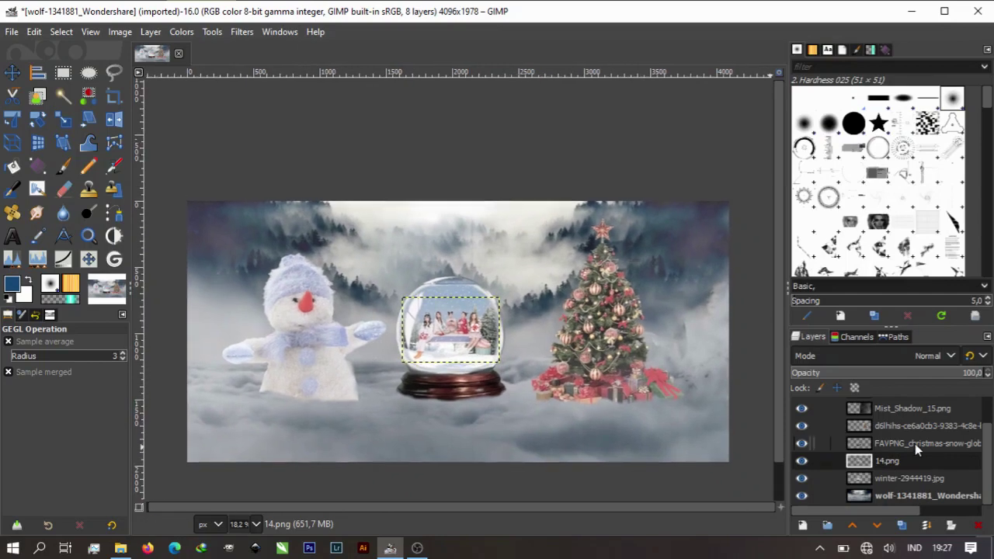
left_click(915, 444)
left_click(803, 525)
- Create the new layer and draw an elliptical selection fitted to the globe's glass
left_click(884, 513)
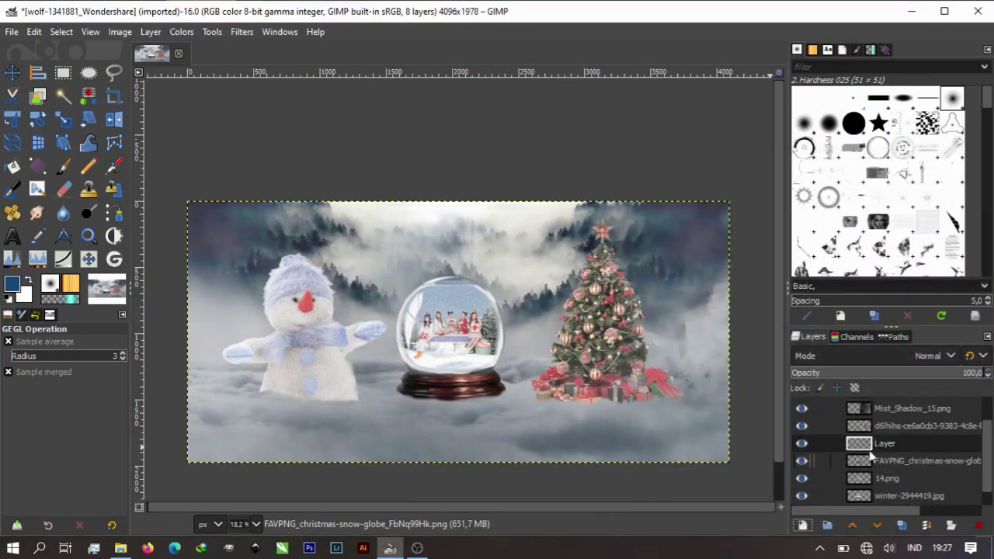
left_click(182, 31)
left_click(88, 72)
left_click(88, 73)
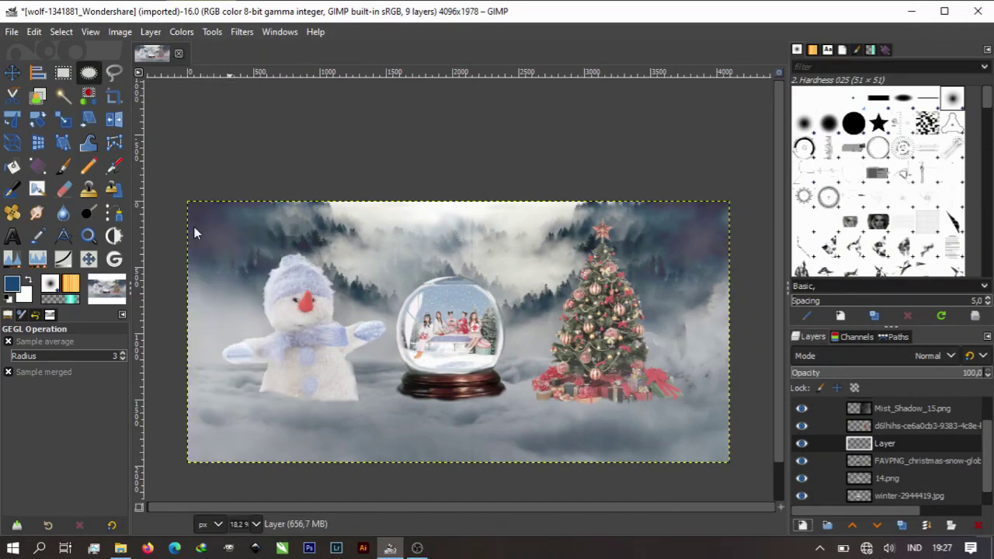
scroll(411, 288, "up", 2)
mouse_move(412, 284)
left_mouse_down()
mouse_move(565, 429)
mouse_move(568, 365)
mouse_move(575, 365)
left_mouse_up()
left_click_drag(421, 390, 399, 438)
left_click_drag(547, 427, 557, 430)
scroll(556, 429, "down", 2)
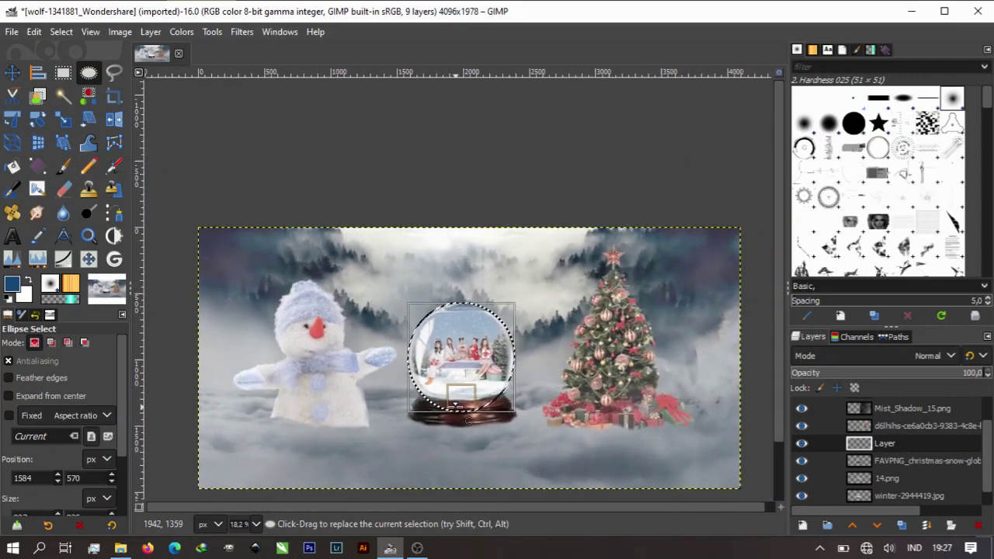
left_click(452, 400)
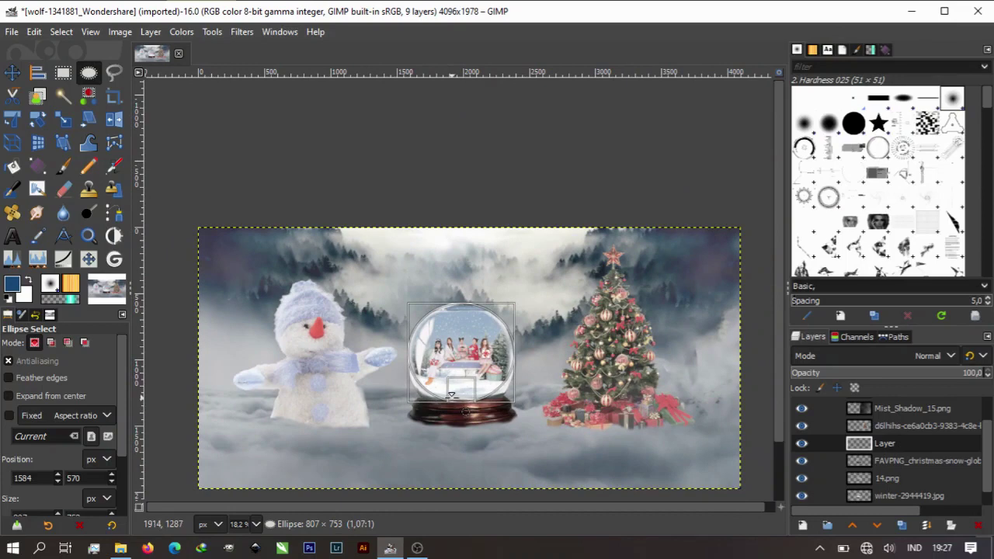
left_click_drag(452, 396, 454, 394)
scroll(311, 310, "up", 1)
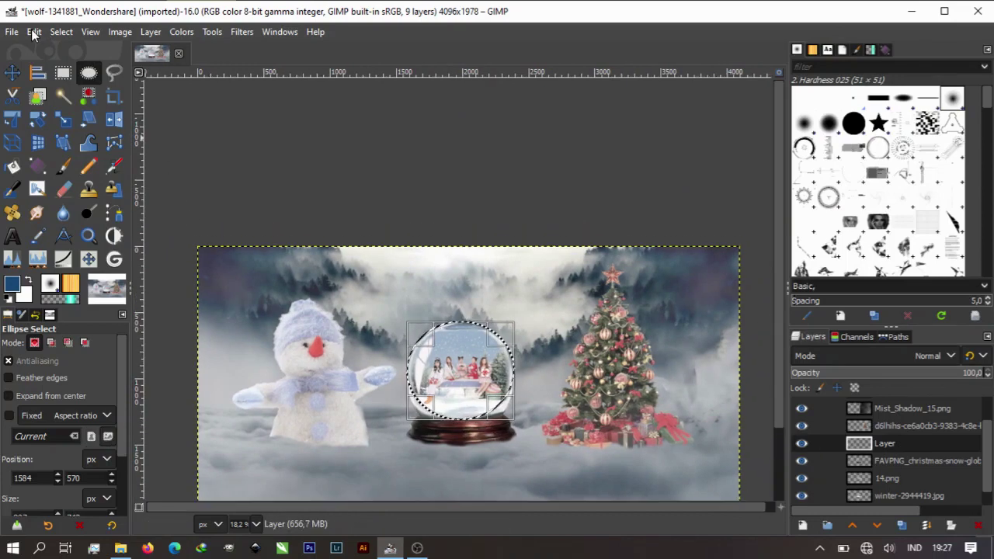
- Fill the elliptical selection with a pale light-blue foreground colour
left_click(12, 284)
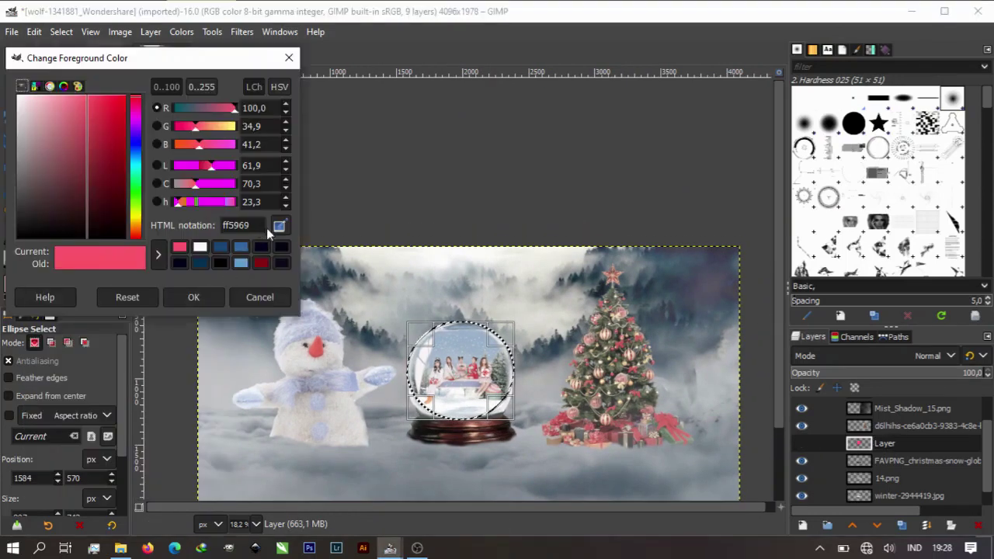
left_click(194, 297)
left_click_drag(13, 284, 460, 371)
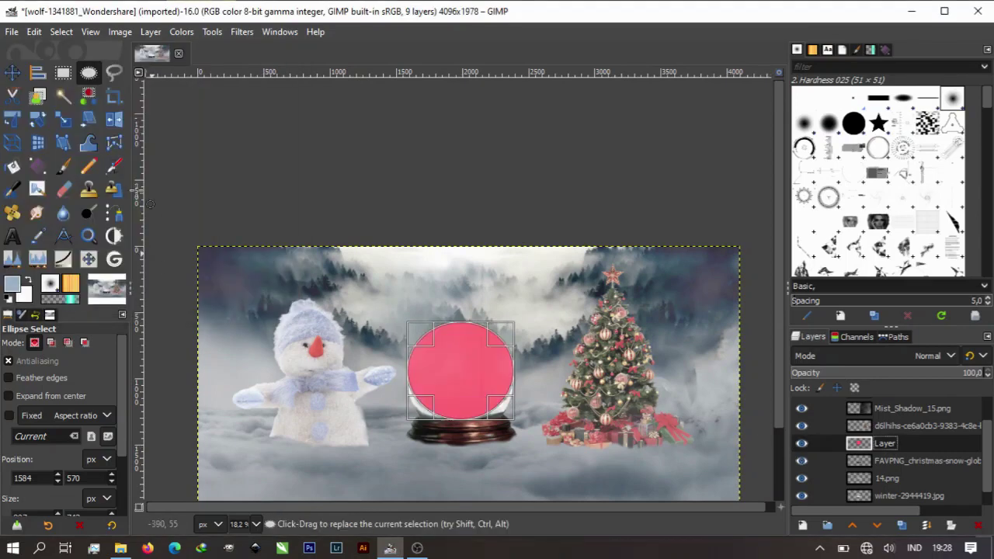
left_click(42, 35)
left_click(119, 296)
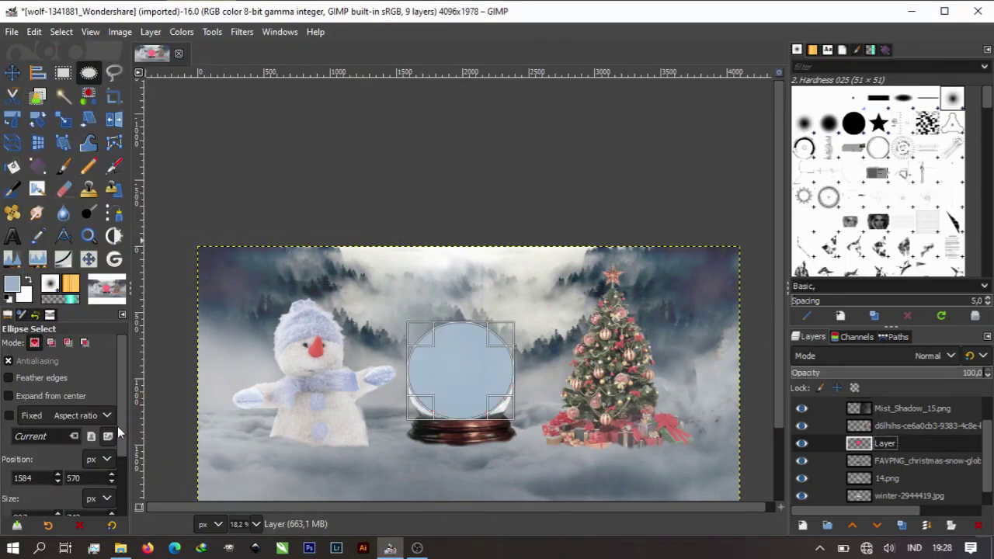
- Clear the selection and set the glow layer's mode to Addition
left_click(62, 31)
left_click(105, 76)
left_click(931, 356)
left_click(839, 186)
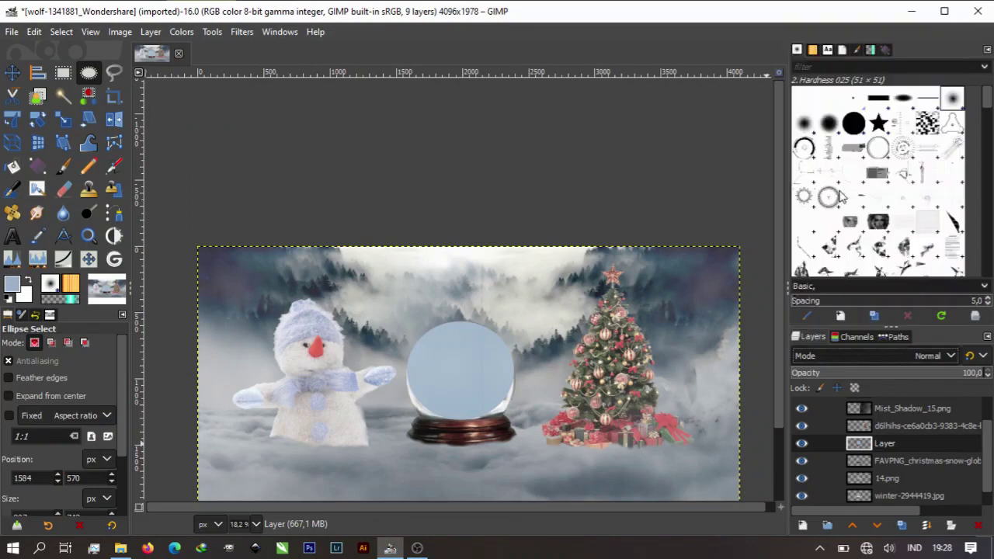
left_click(241, 32)
- Apply a Gaussian blur of about 108 to the glow layer
left_click(423, 147)
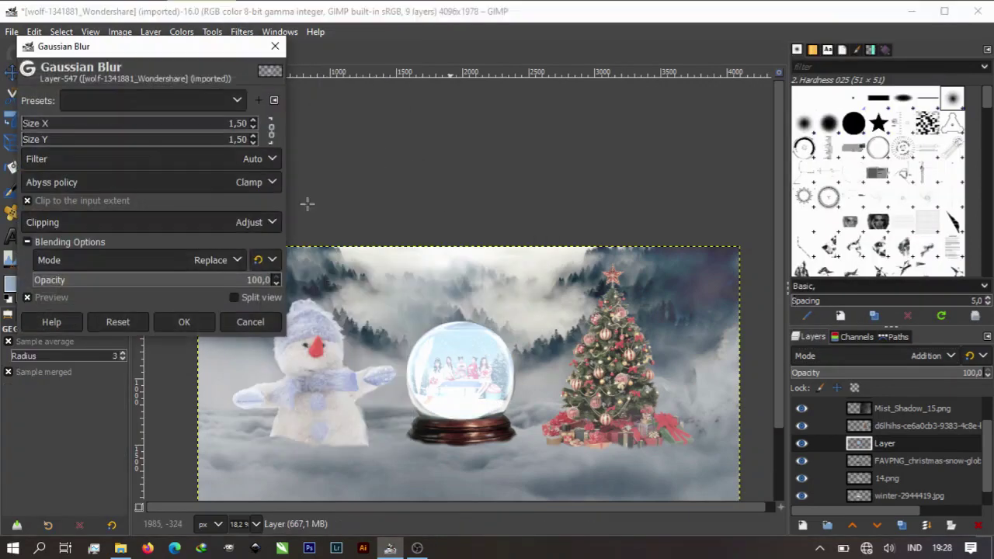
left_click_drag(116, 145, 268, 158)
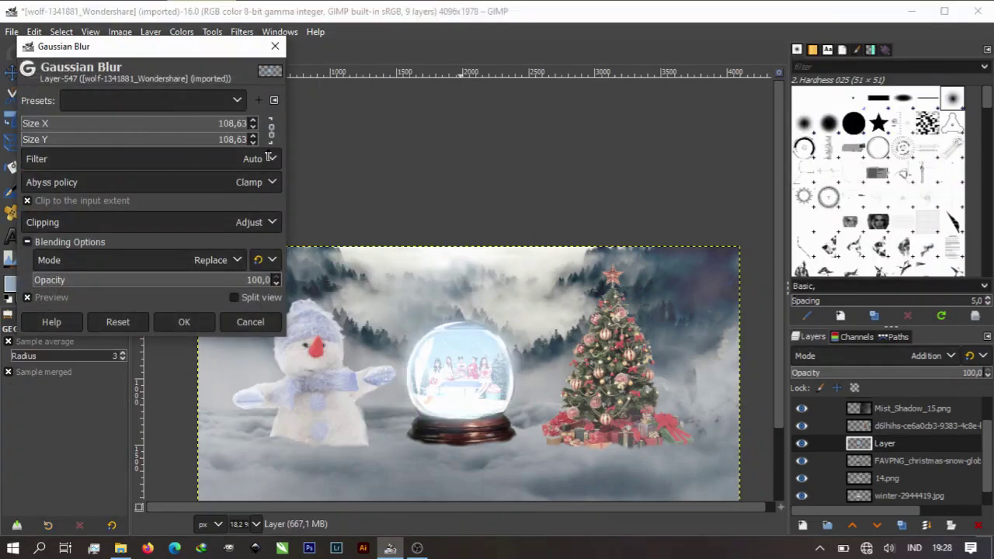
left_click_drag(885, 443, 900, 405)
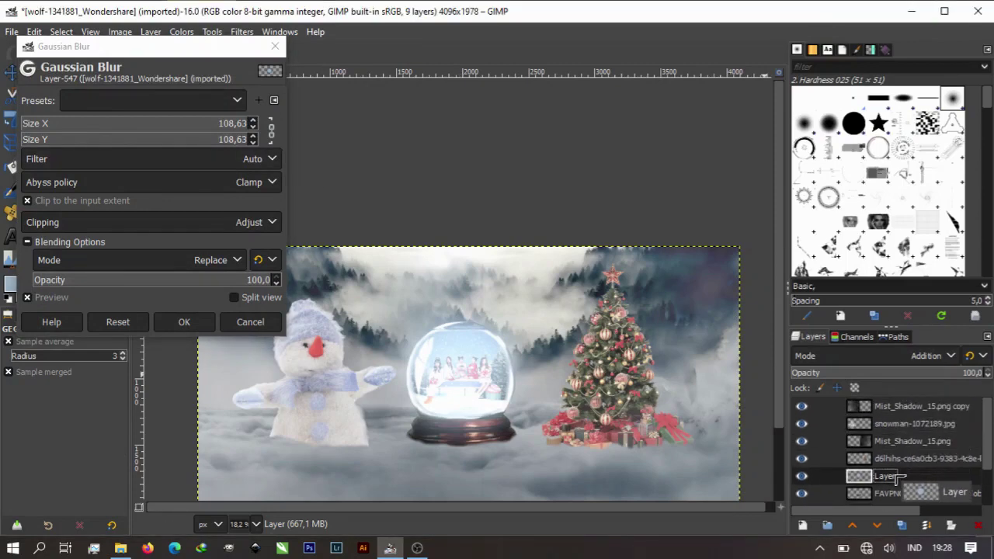
left_click_drag(900, 405, 897, 466)
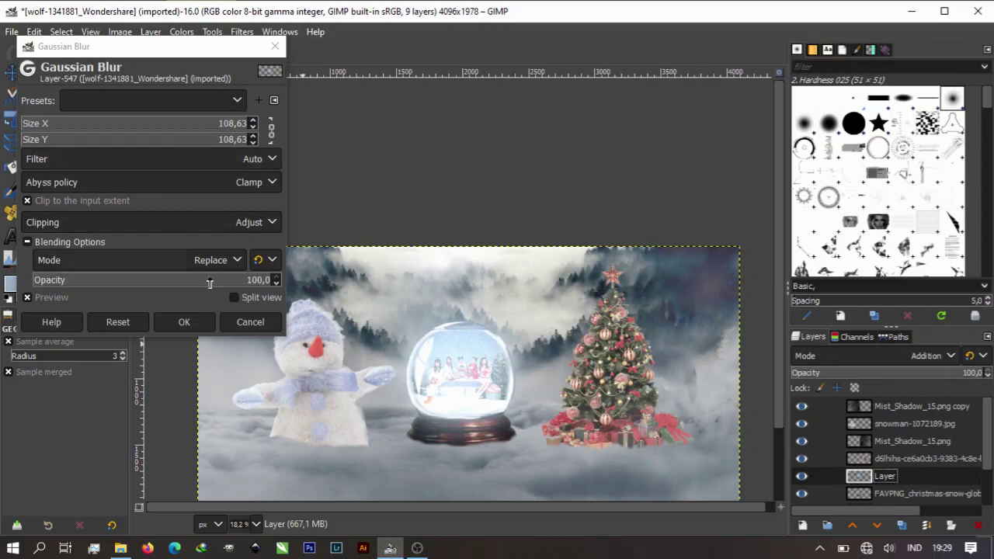
left_click(184, 322)
- Duplicate the glow layer, set the copy to Dodge with lower opacity, and place it below
left_click(802, 476)
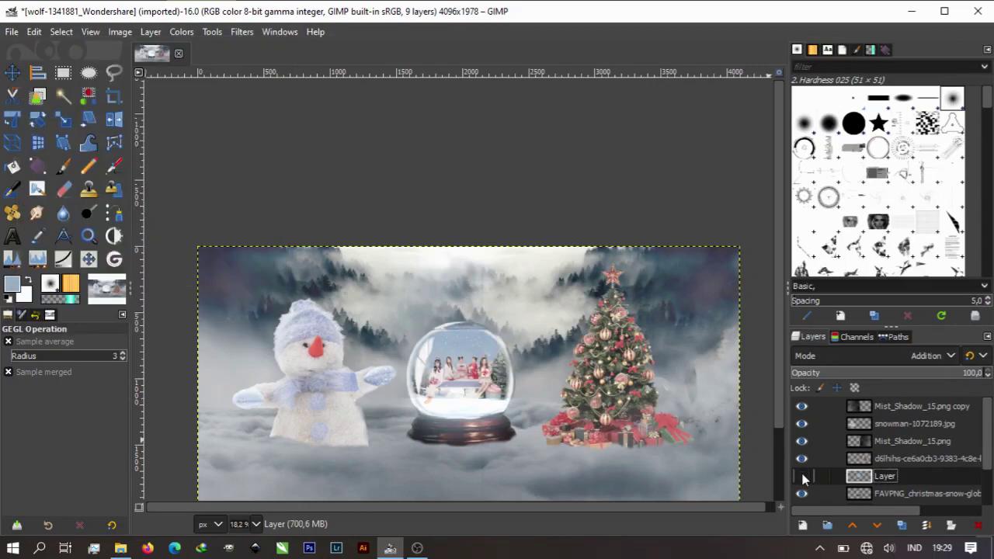
left_click(802, 477)
scroll(521, 339, "down", 2)
left_click(902, 526)
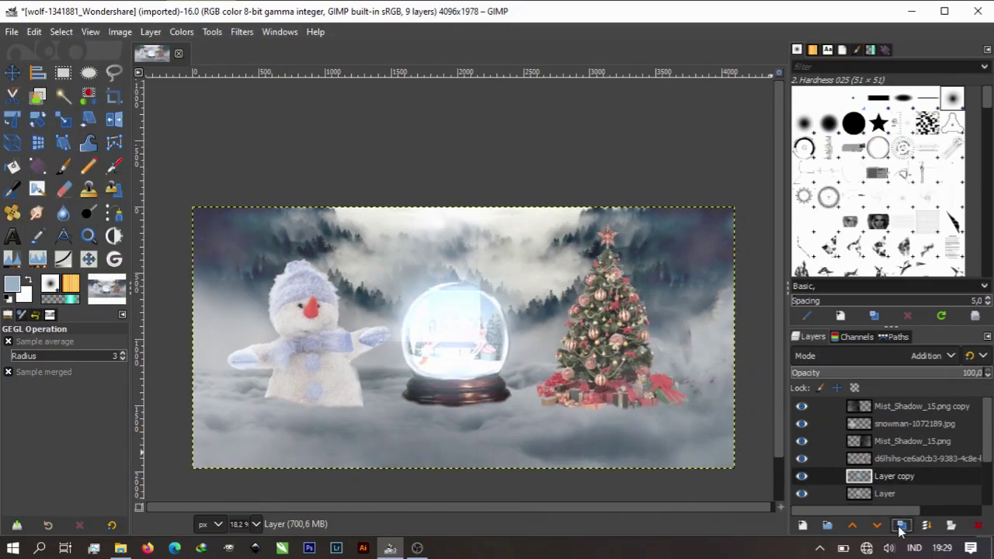
left_click(911, 359)
left_click(866, 170)
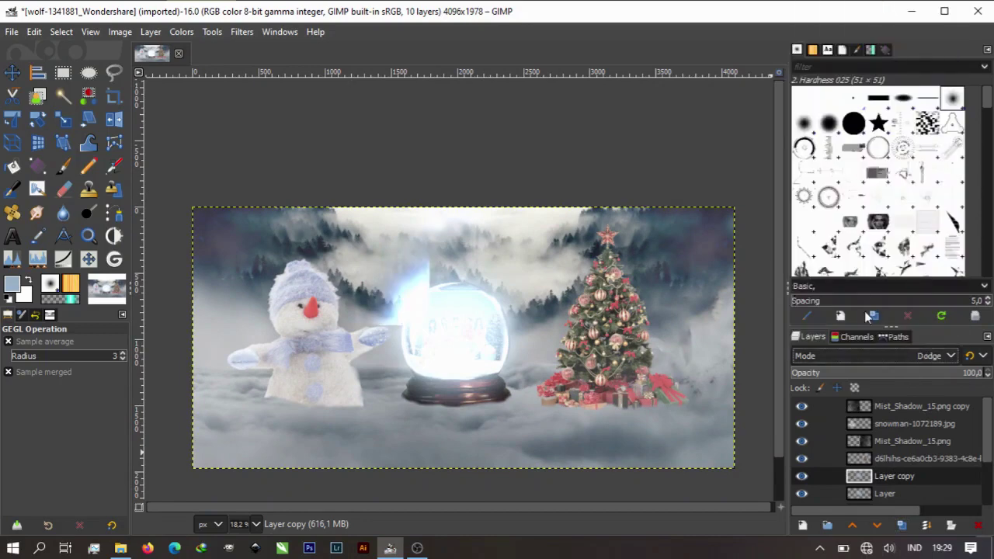
left_click(877, 374)
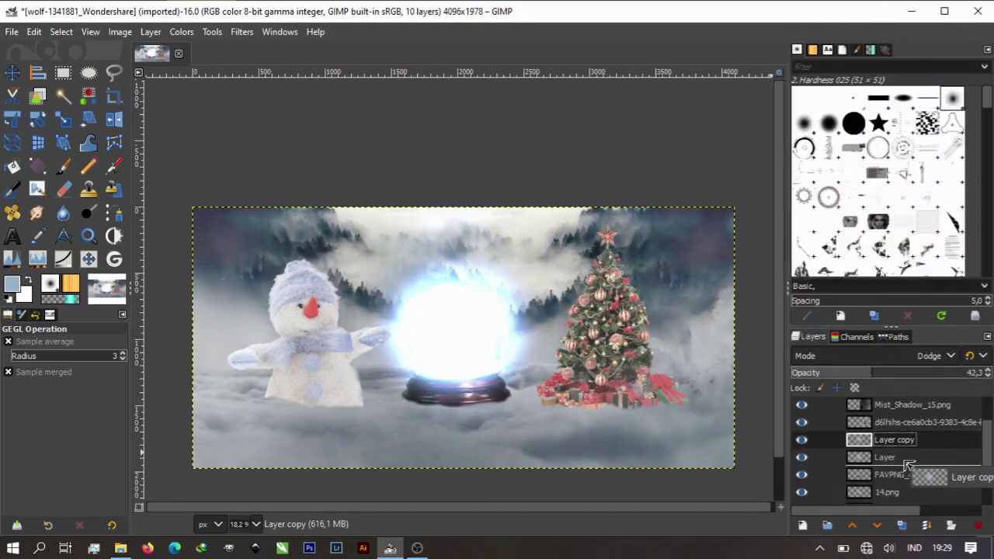
left_click_drag(910, 487, 926, 475)
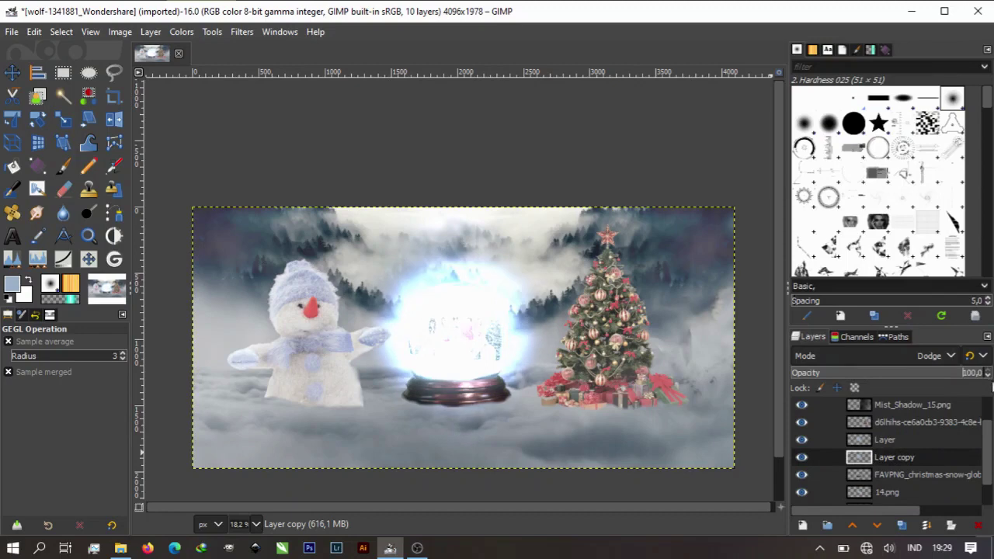
- Blur the Dodge copy with a Gaussian blur of about 90
left_click(243, 32)
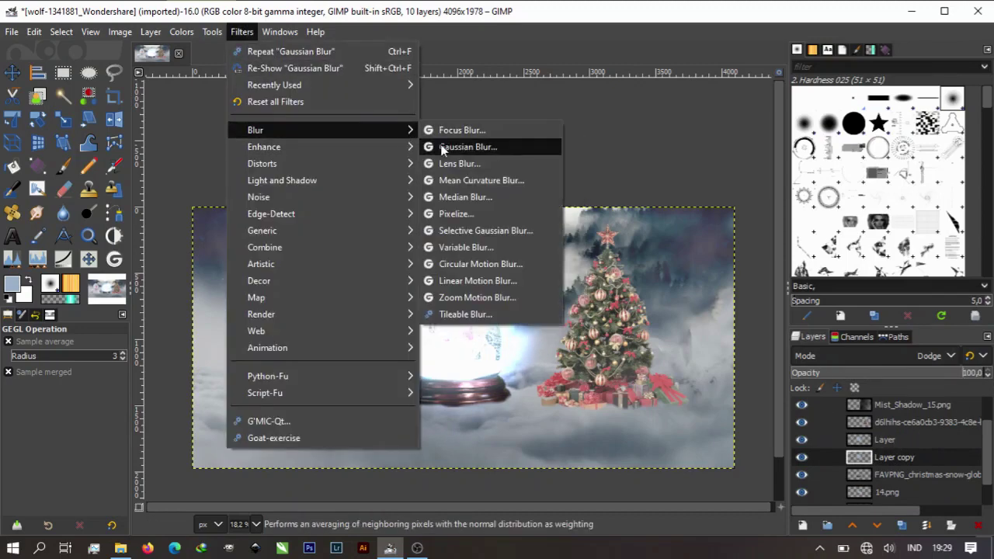
left_click(404, 147)
left_click(177, 141)
left_click_drag(177, 141, 280, 145)
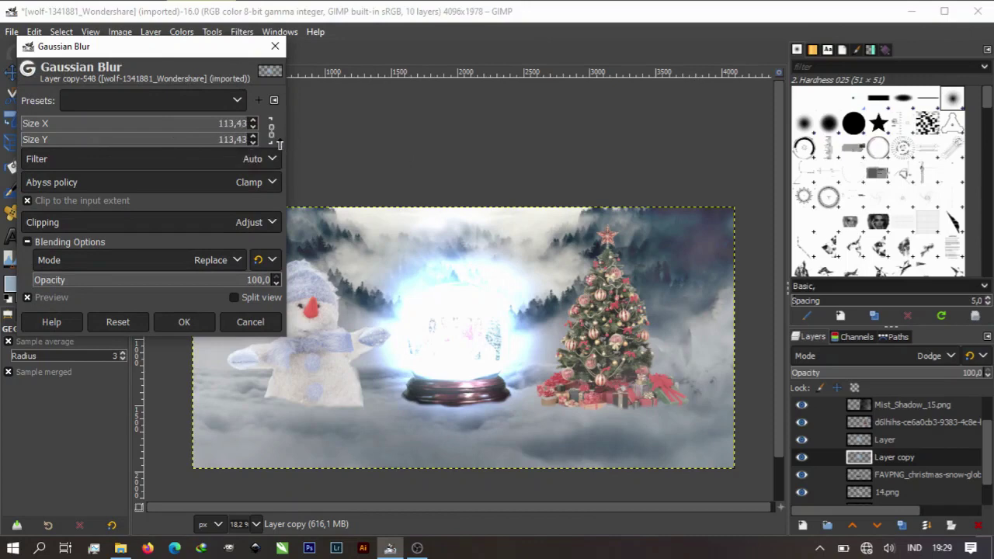
left_click(201, 320)
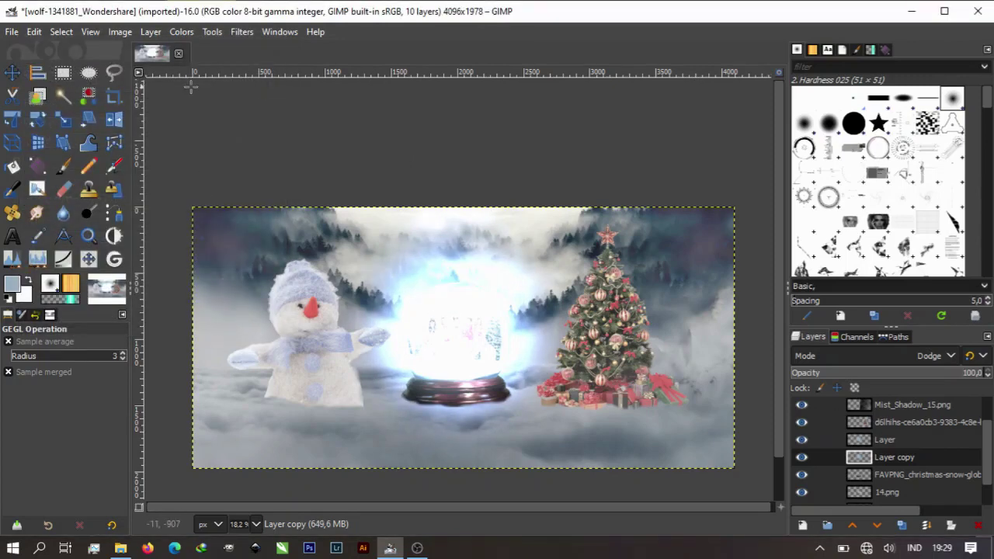
- Blur the Dodge copy again at about 102, then about 125
left_click(241, 32)
left_click(458, 147)
left_click_drag(166, 144, 253, 148)
left_click(184, 322)
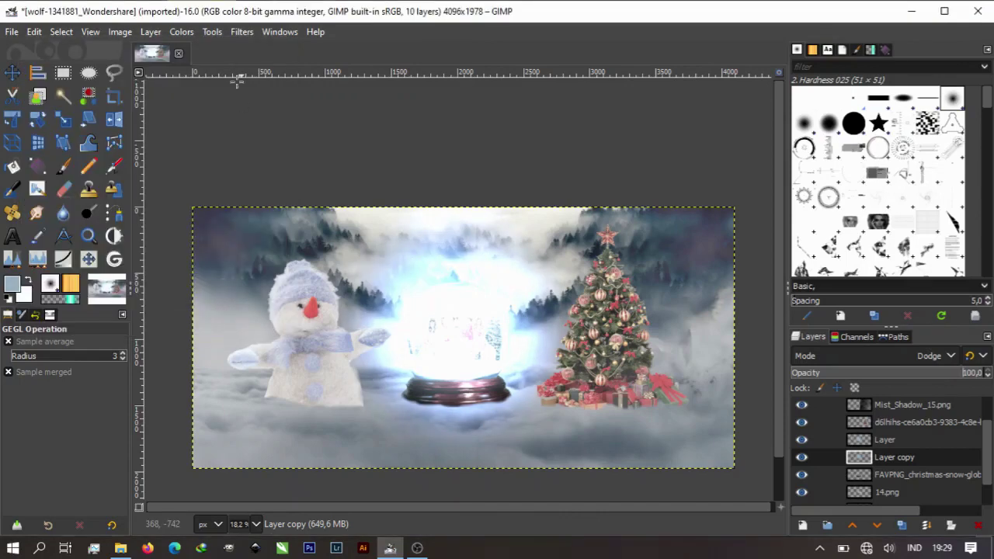
left_click(242, 32)
left_click(442, 149)
left_click_drag(201, 146, 306, 149)
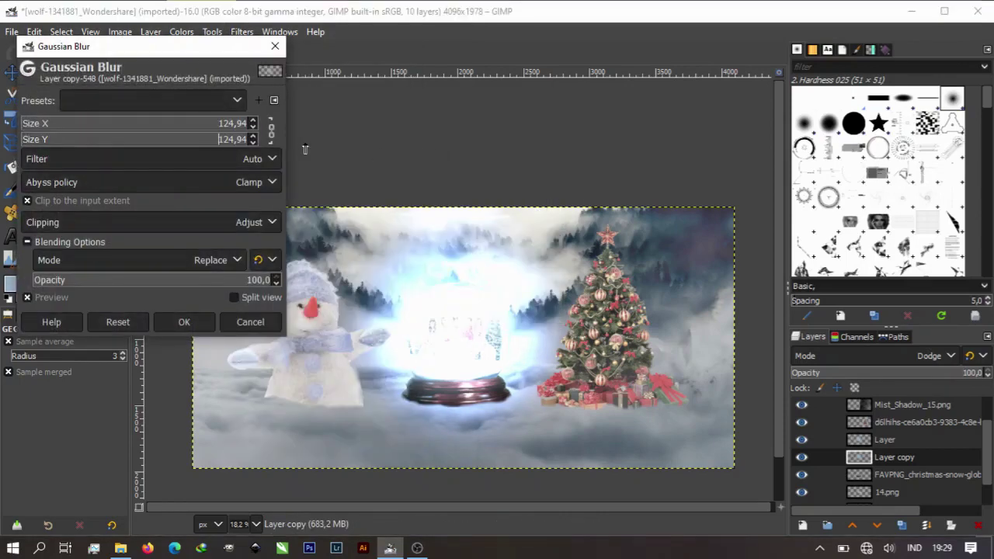
left_click(184, 322)
- Give the Dodge copy a final Gaussian blur pass of about 195
left_click(242, 32)
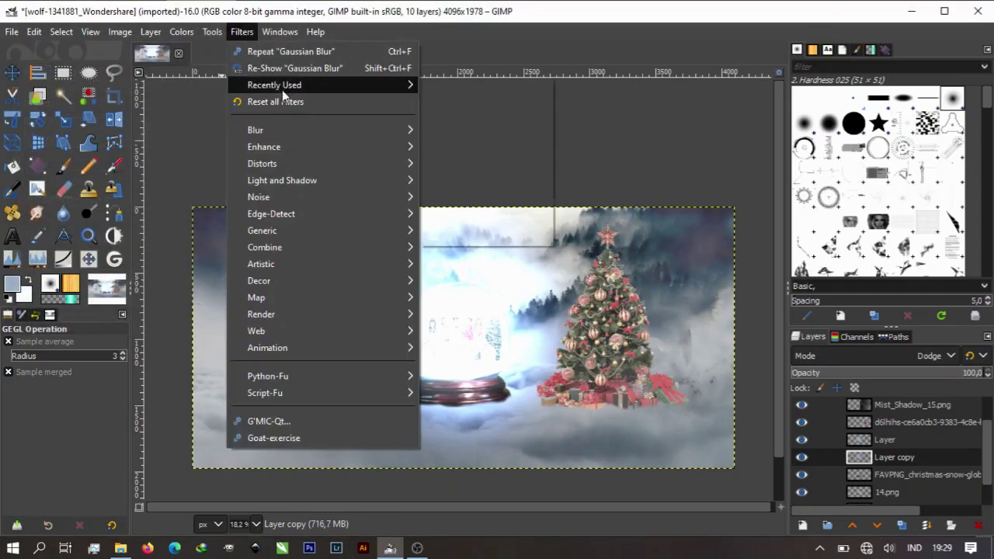
left_click(458, 149)
left_click_drag(205, 147, 195, 138)
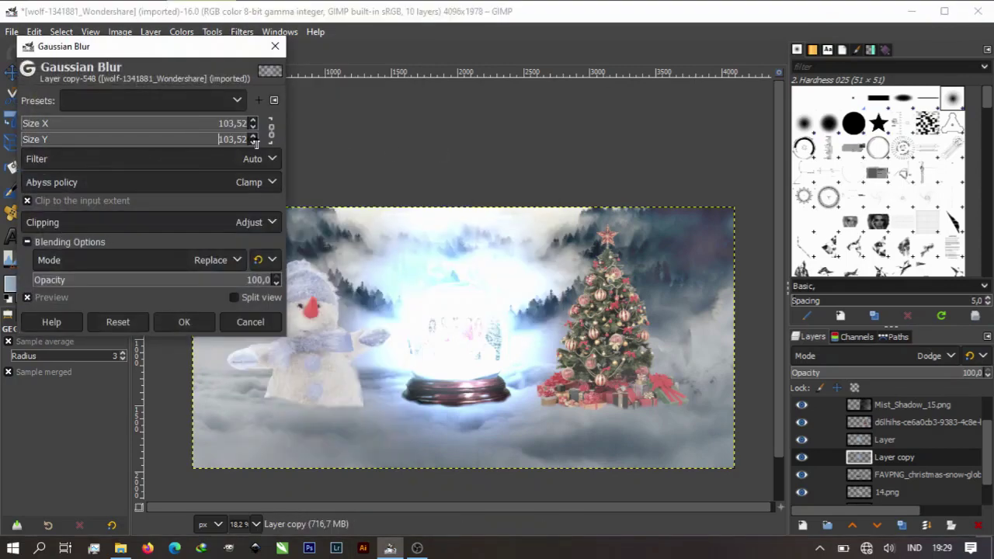
left_click_drag(259, 145, 591, 147)
left_click(164, 318)
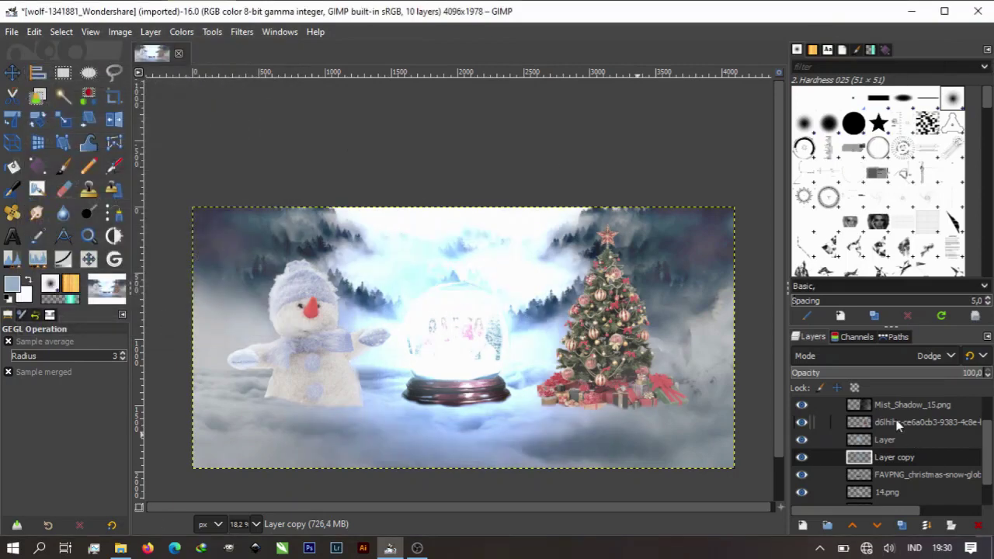
key("shift+e")
- Erase the glow from the globe's interior on both glow layers so the group photo shows
mouse_move(438, 327)
left_mouse_down()
mouse_move(477, 311)
mouse_move(455, 284)
mouse_move(433, 294)
mouse_move(427, 350)
mouse_move(491, 321)
left_mouse_up()
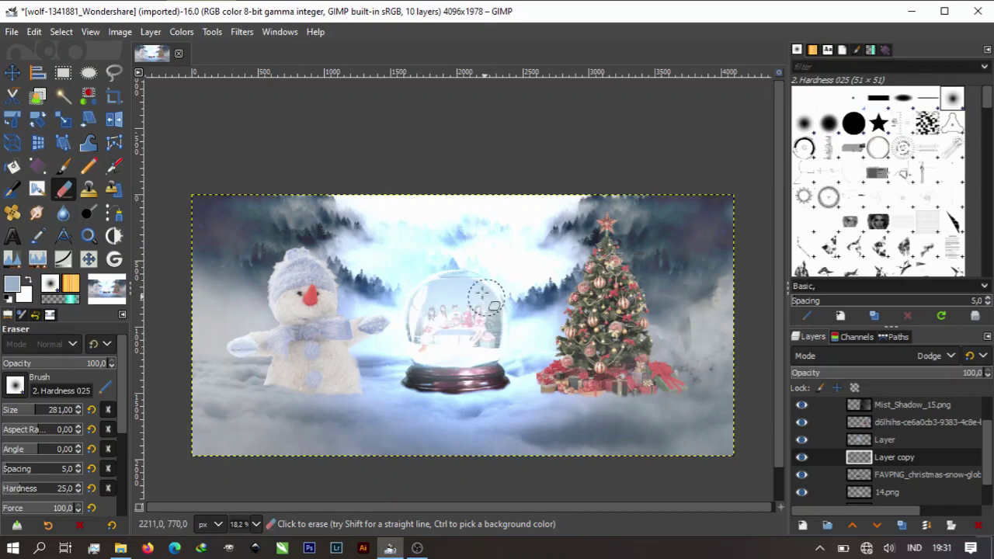
scroll(604, 430, "up", 2)
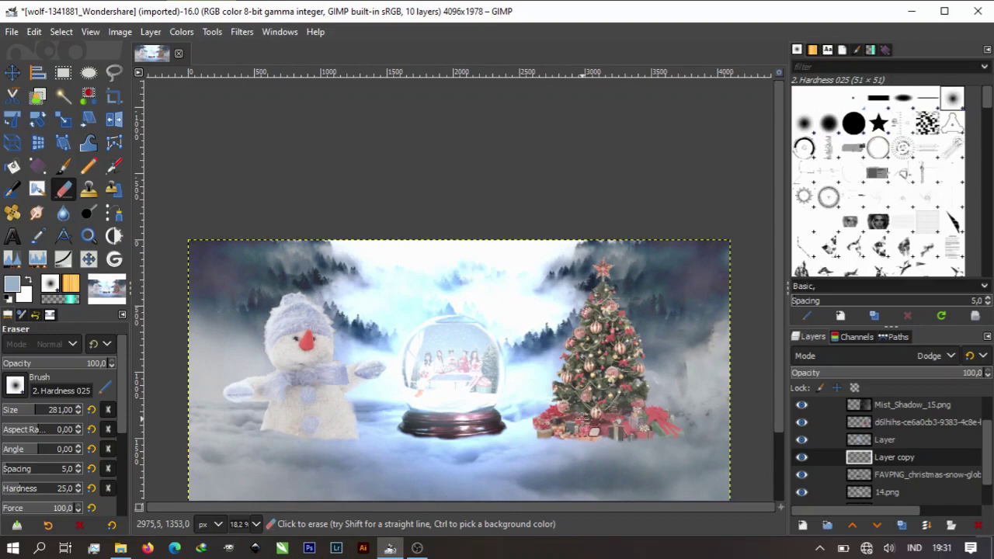
left_click(885, 440)
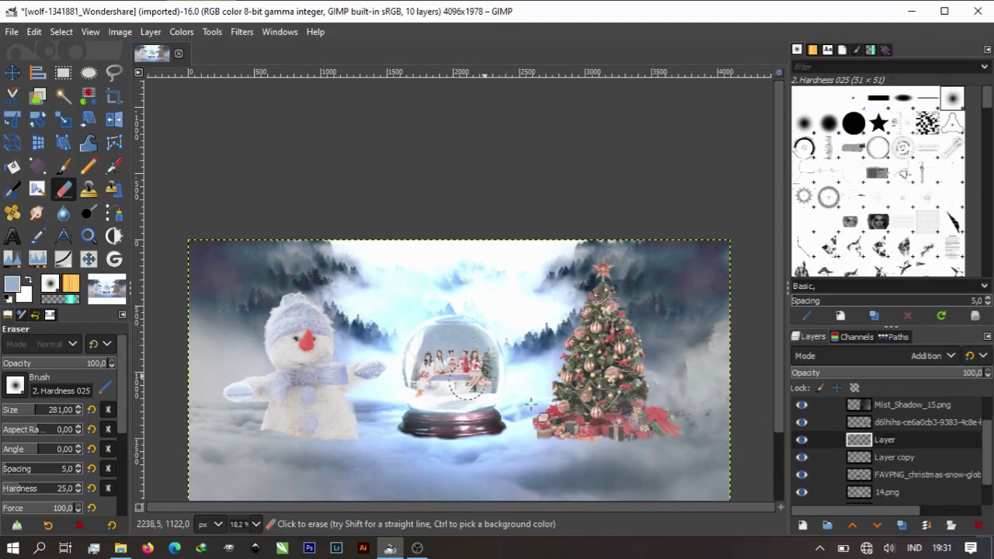
left_click_drag(531, 404, 424, 401)
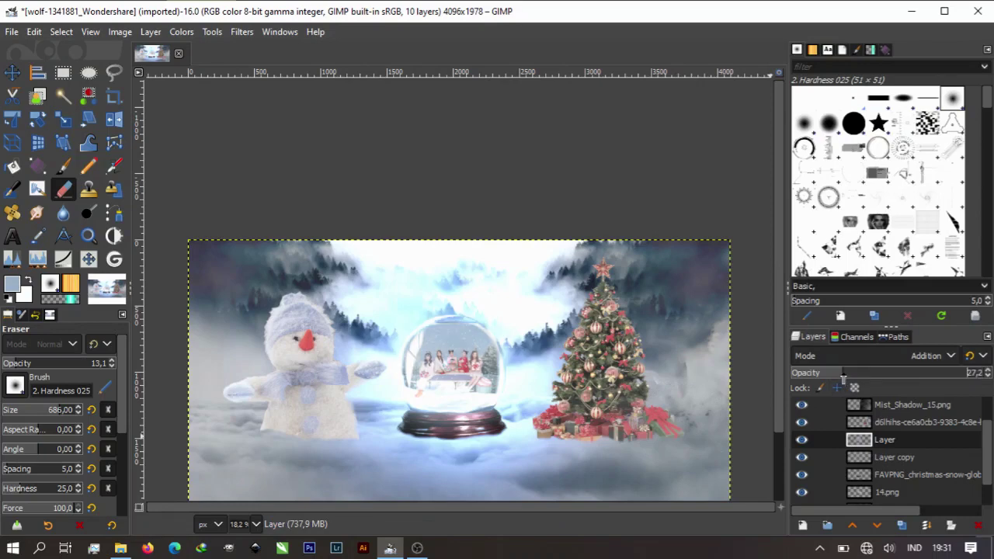
- Lower the Dodge glow copy's opacity to soften the globe's glow
left_click(894, 458)
left_click(814, 374)
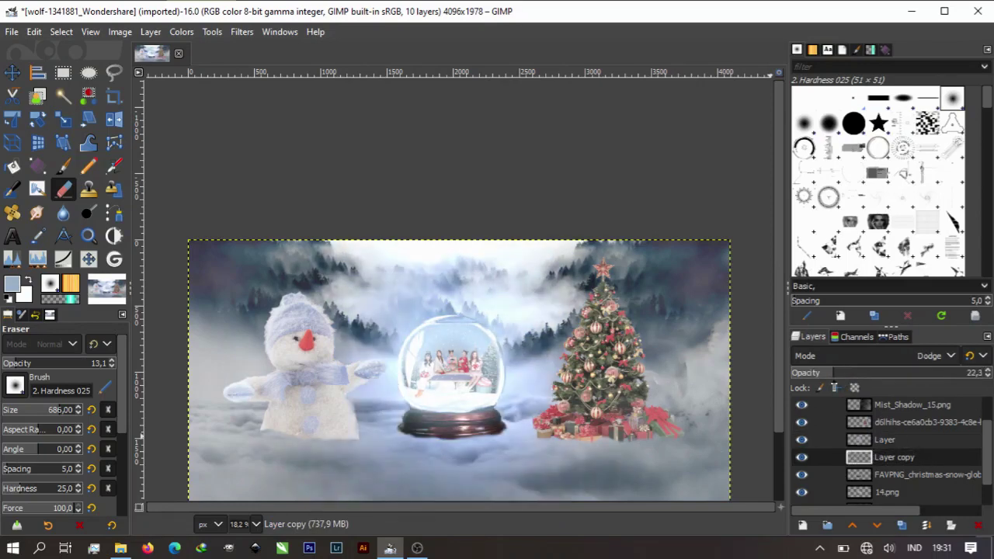
left_click_drag(830, 378, 840, 389)
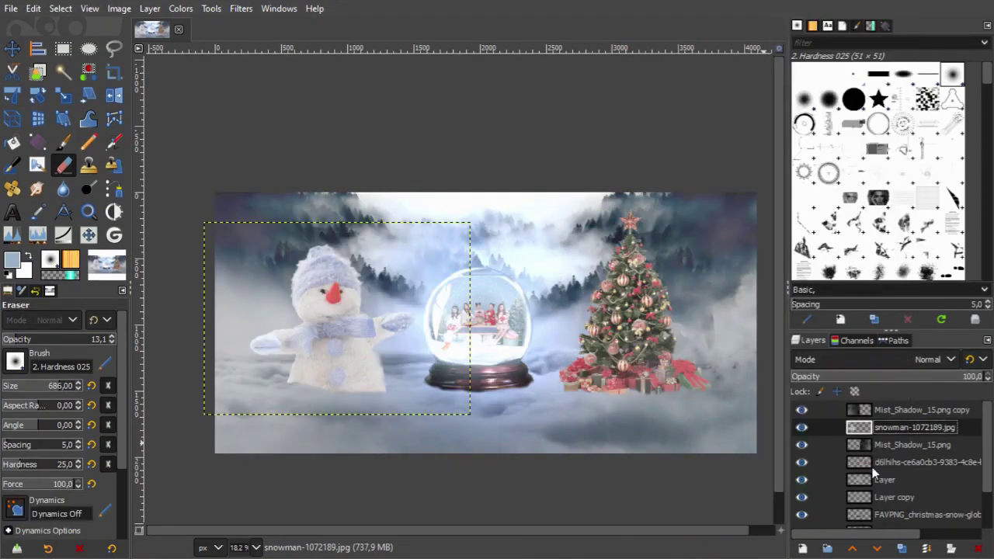
- Add a new transparent layer above the snowman and fill the snowman's shape with light blue
left_click(802, 550)
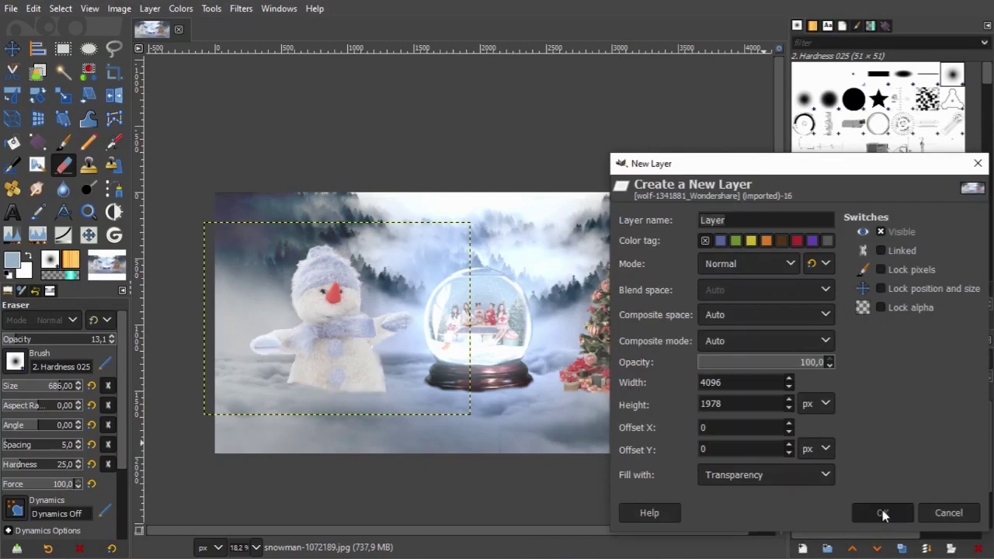
left_click(883, 517)
left_click(12, 8)
mouse_move(33, 9)
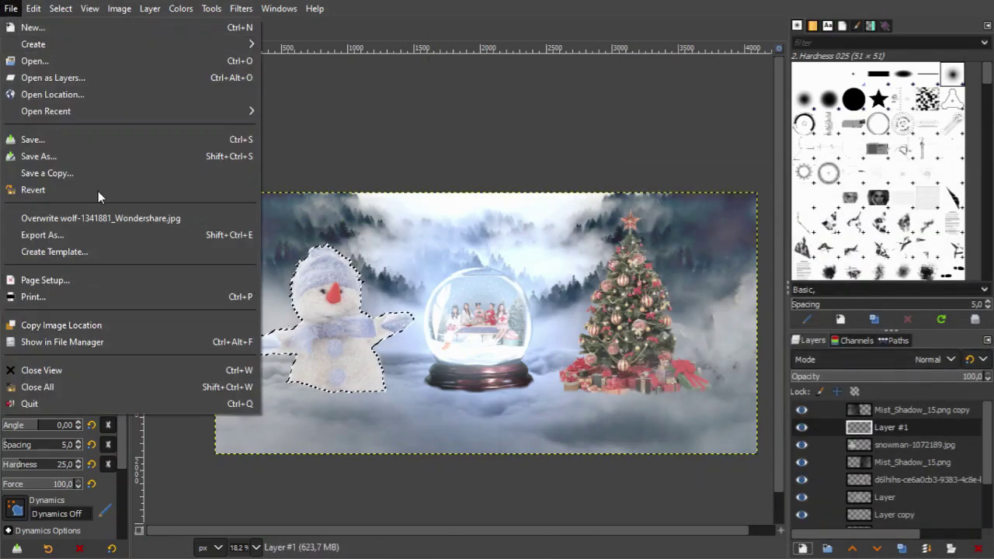
left_click(77, 268)
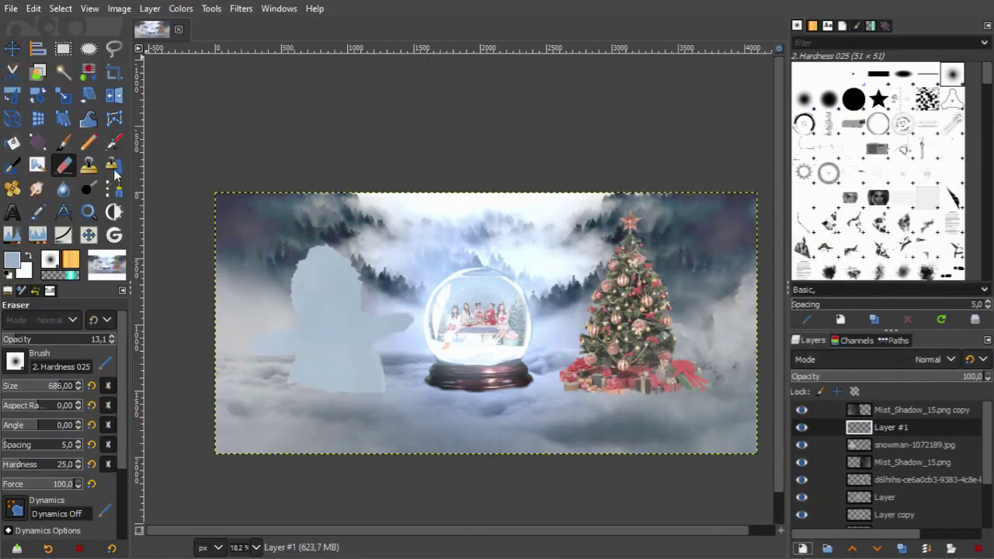
left_click(60, 9)
left_click(115, 44)
- Set the new layer to Addition and turn the original glow layer back on
left_click(837, 360)
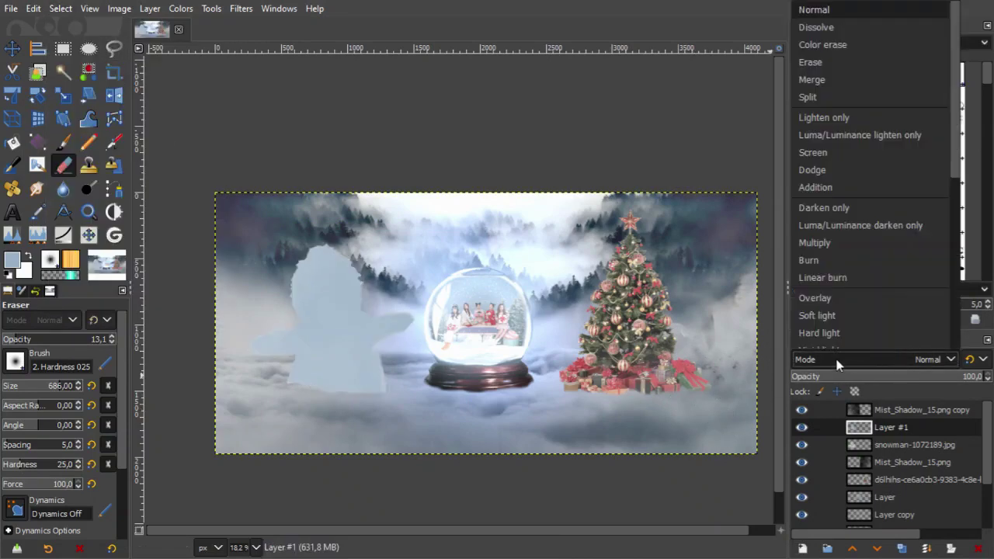
left_click(816, 187)
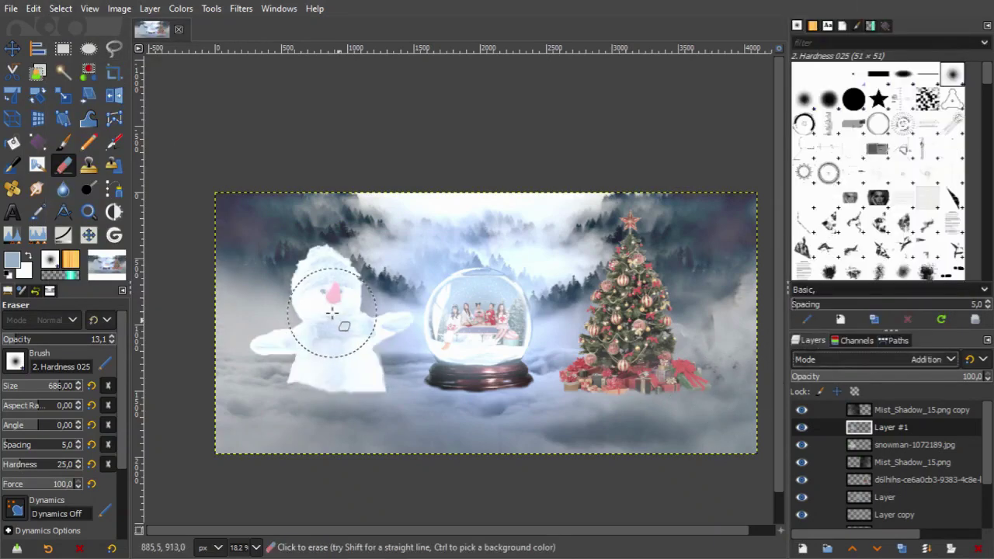
scroll(915, 476, "down", 2)
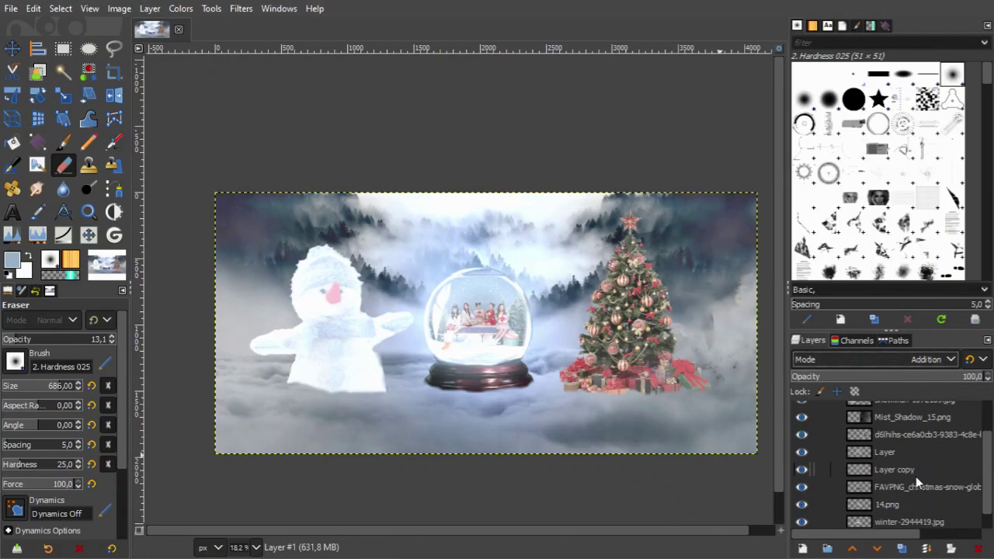
left_click(916, 471)
scroll(916, 477, "down", 1)
scroll(916, 476, "up", 3)
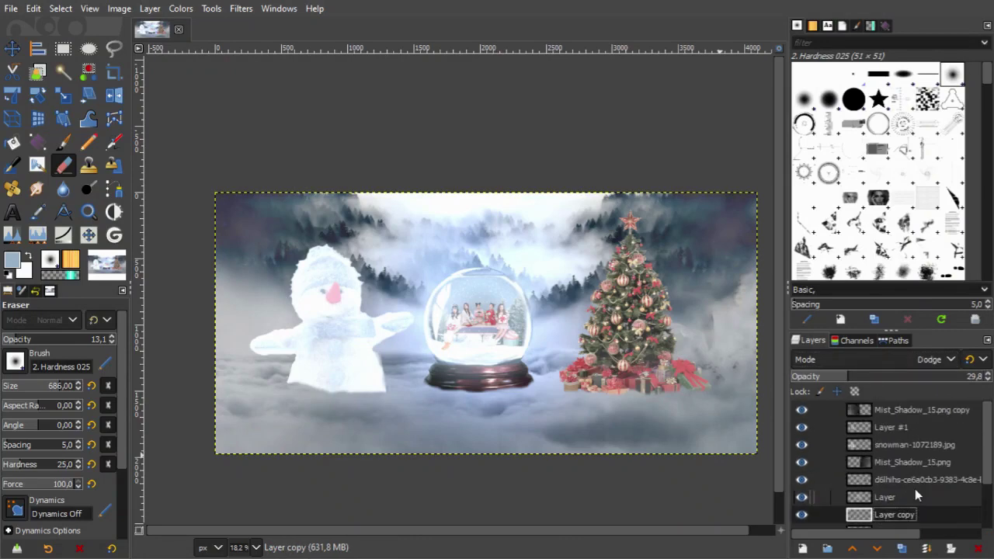
scroll(915, 488, "down", 1)
left_click(816, 479)
left_click(802, 475)
left_click(893, 492)
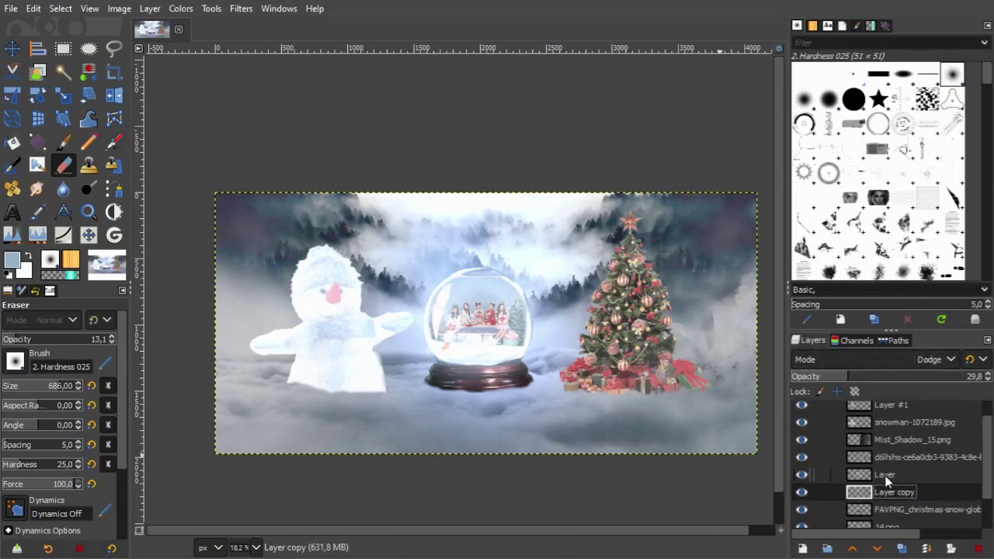
scroll(892, 496, "up", 1)
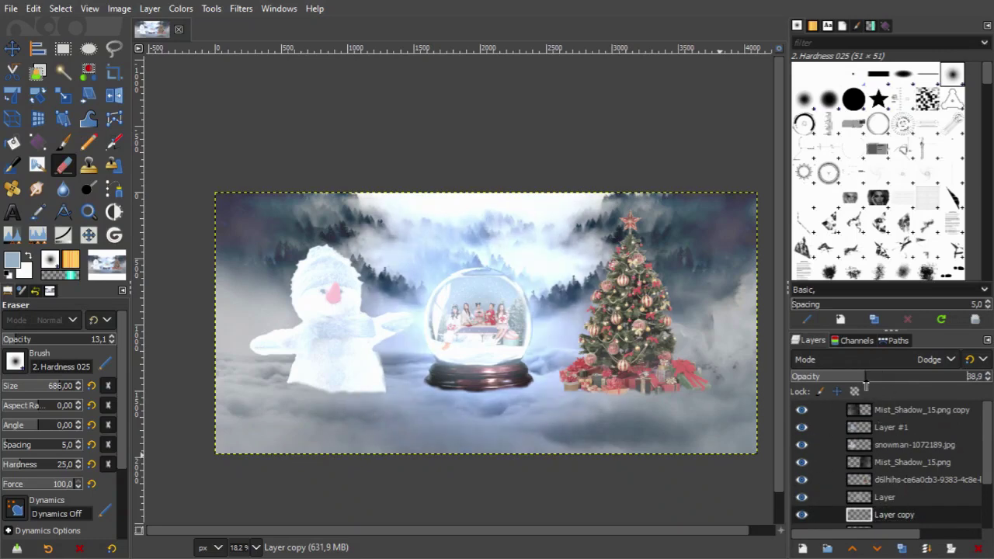
- Compare Dodge and Addition modes on Layer #1, leave it at Normal, and open Gaussian Blur
left_click(894, 427)
left_click(802, 427)
left_click(802, 427)
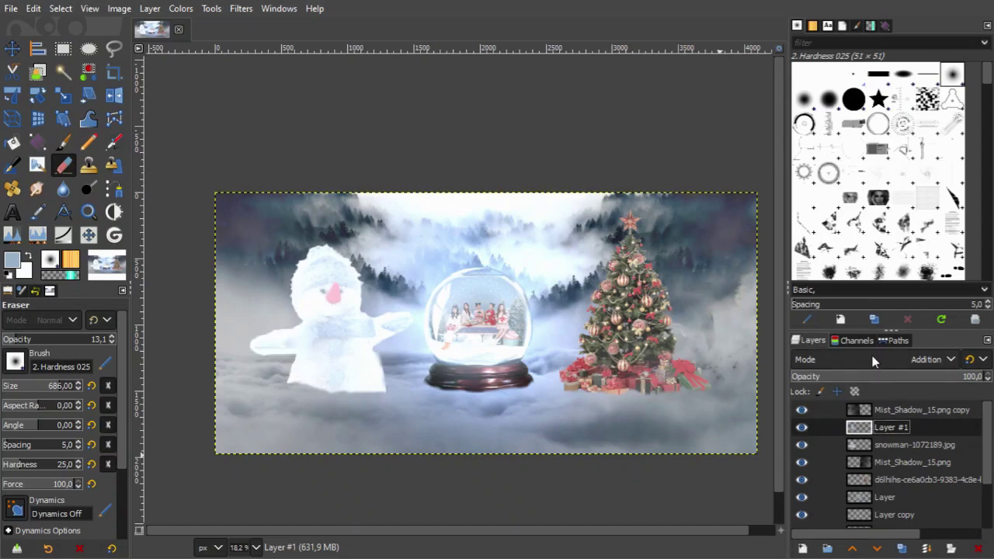
left_click(877, 359)
left_click(851, 169)
left_click(889, 359)
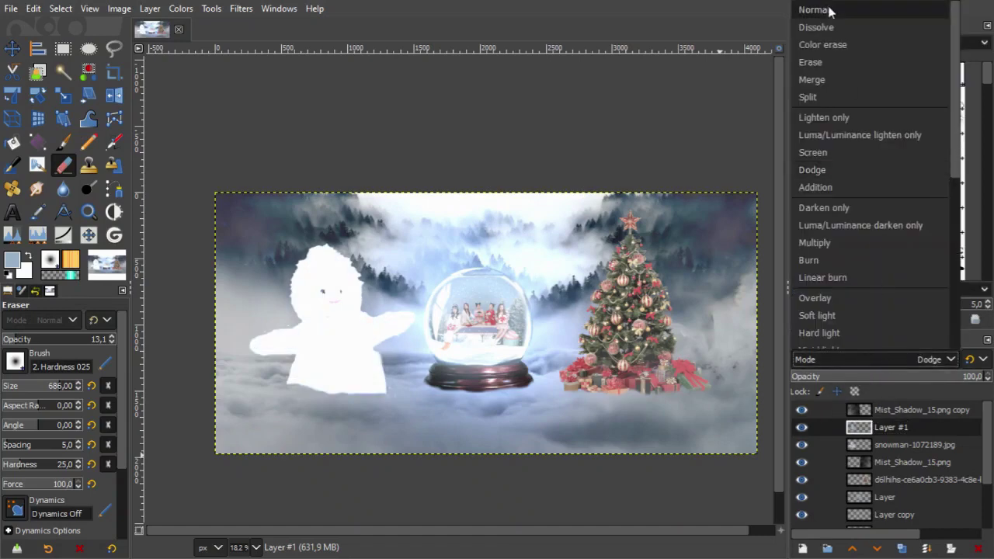
left_click(814, 9)
left_click(903, 362)
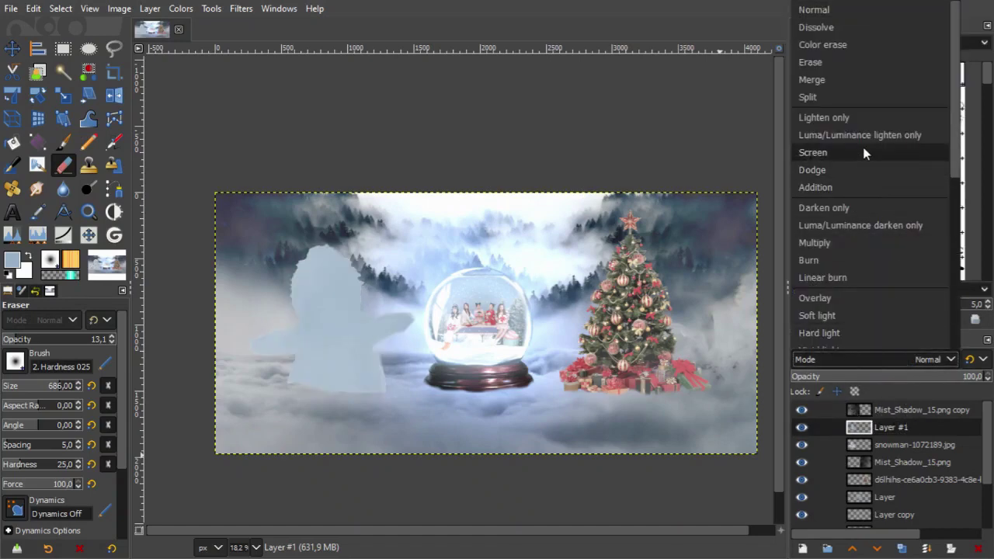
left_click(846, 186)
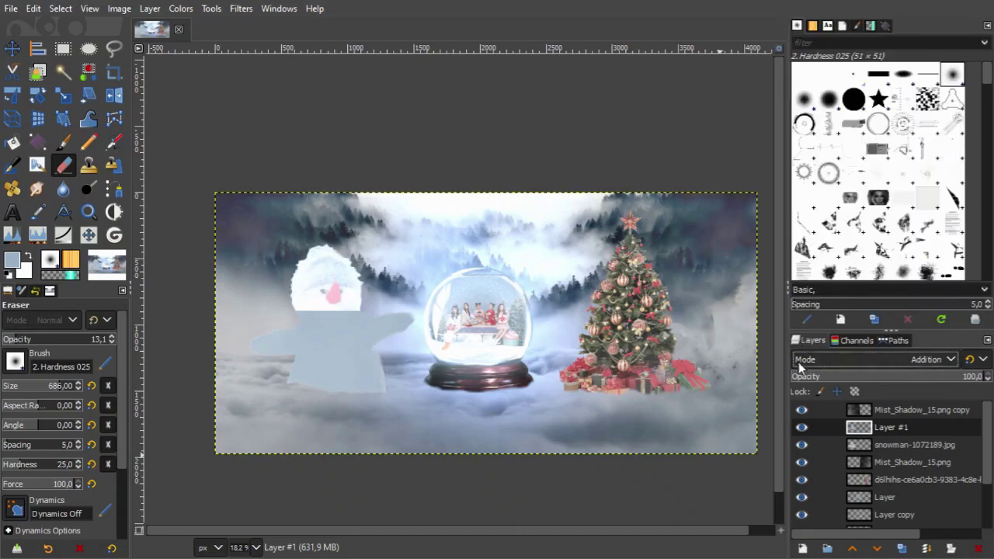
left_click(889, 359)
left_click(814, 9)
left_click(241, 9)
left_click(437, 122)
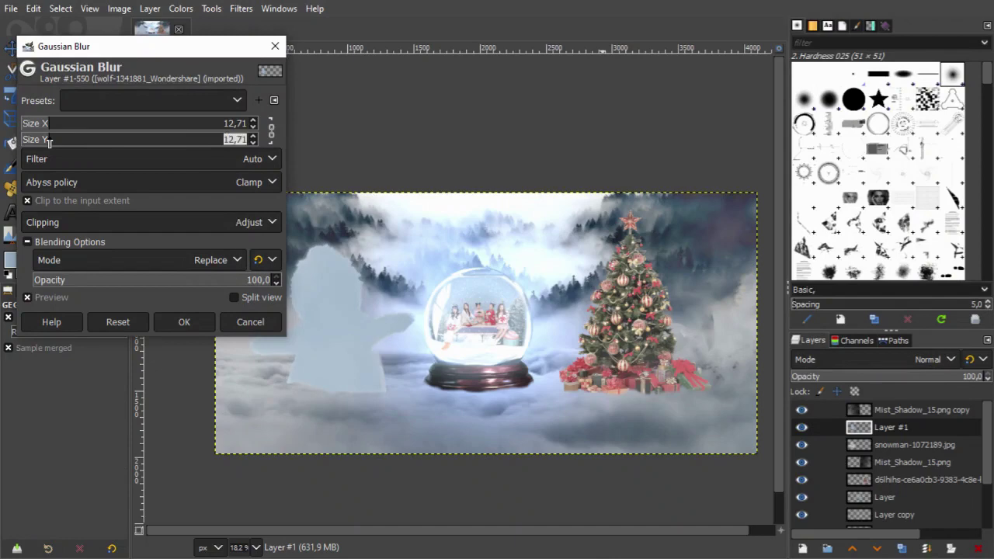
- Apply a Gaussian blur of 7.27 to Layer #1 with the preview on
mouse_move(48, 141)
left_mouse_down()
mouse_move(57, 142)
mouse_move(31, 145)
left_mouse_up()
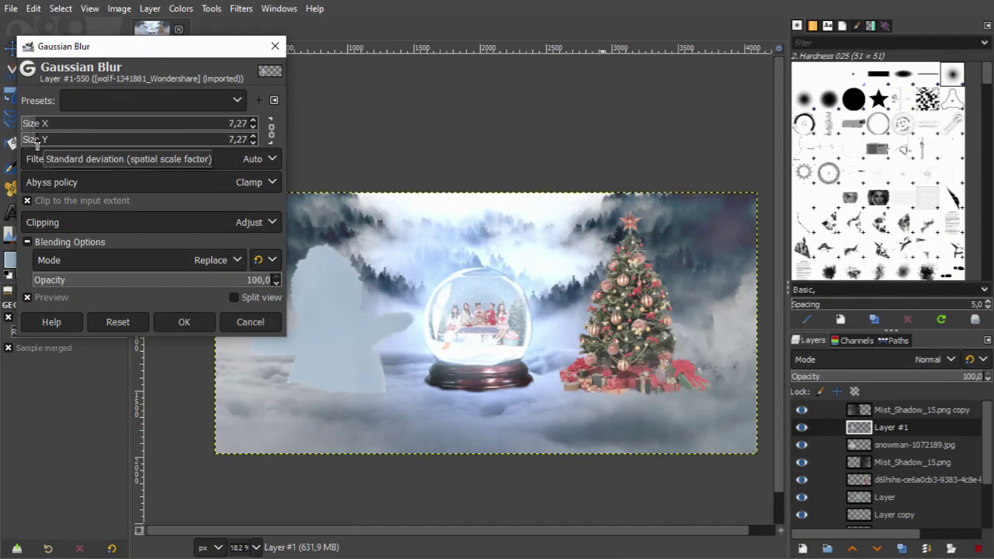
left_click(100, 300)
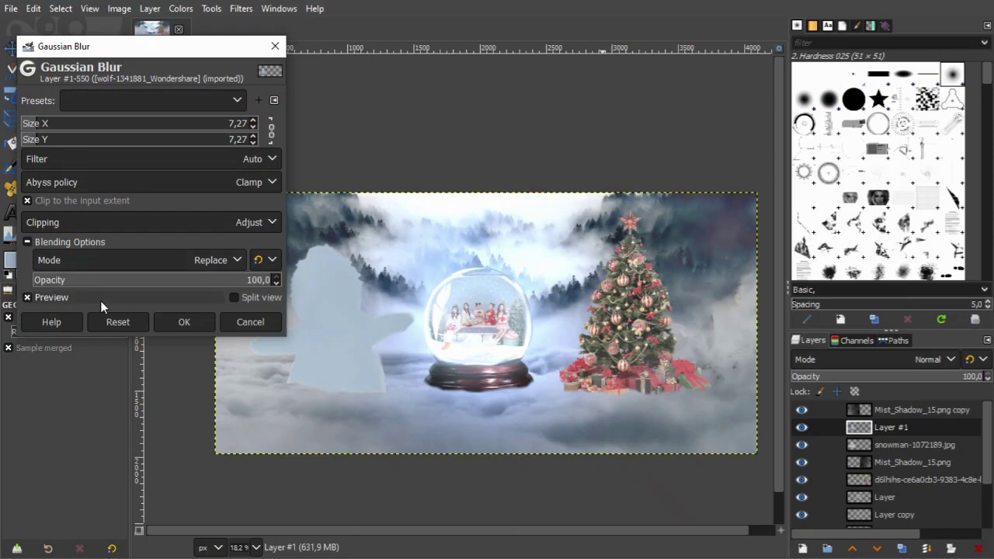
left_click(181, 322)
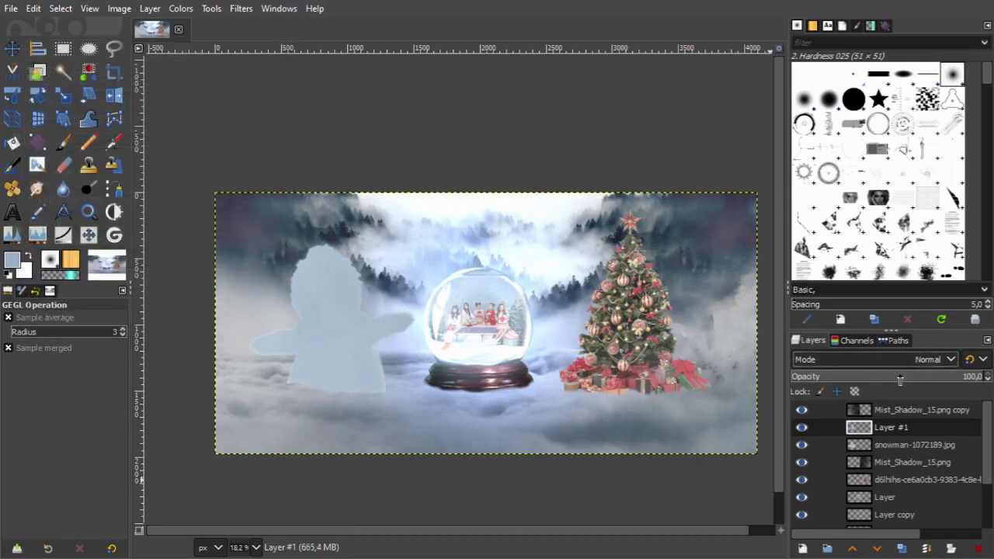
- Set Layer #1's blending to Lighten only after trying Addition
left_click(893, 359)
left_click(816, 188)
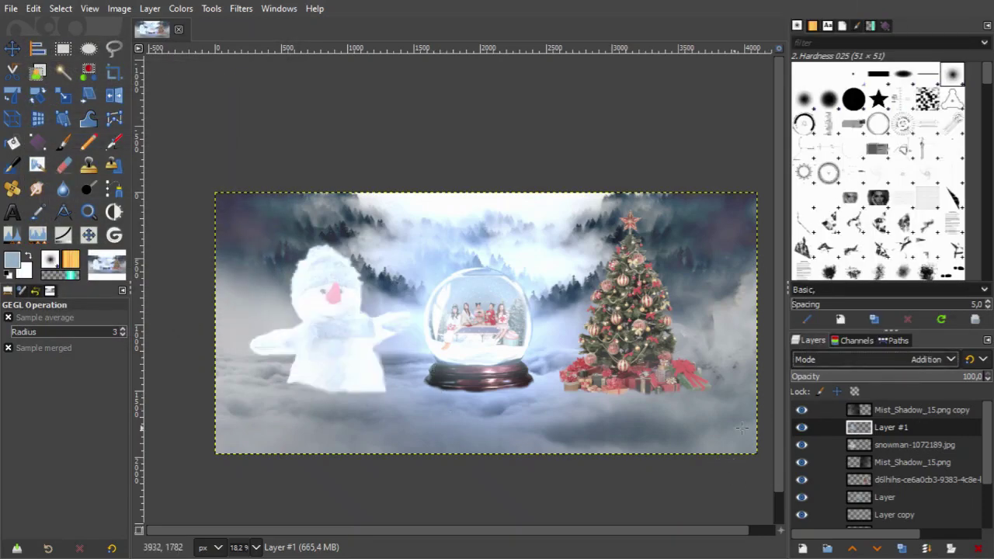
left_click(922, 360)
left_click(845, 117)
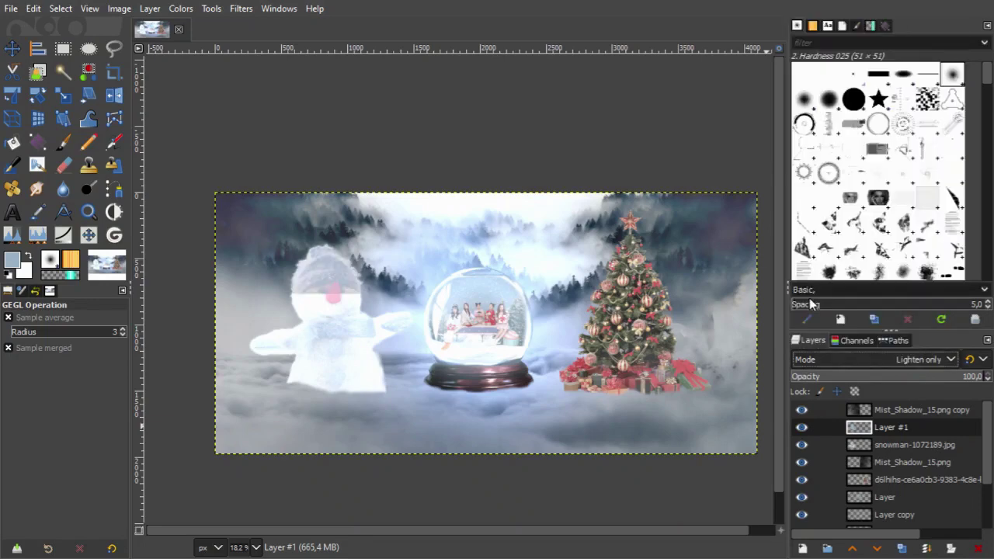
key("space")
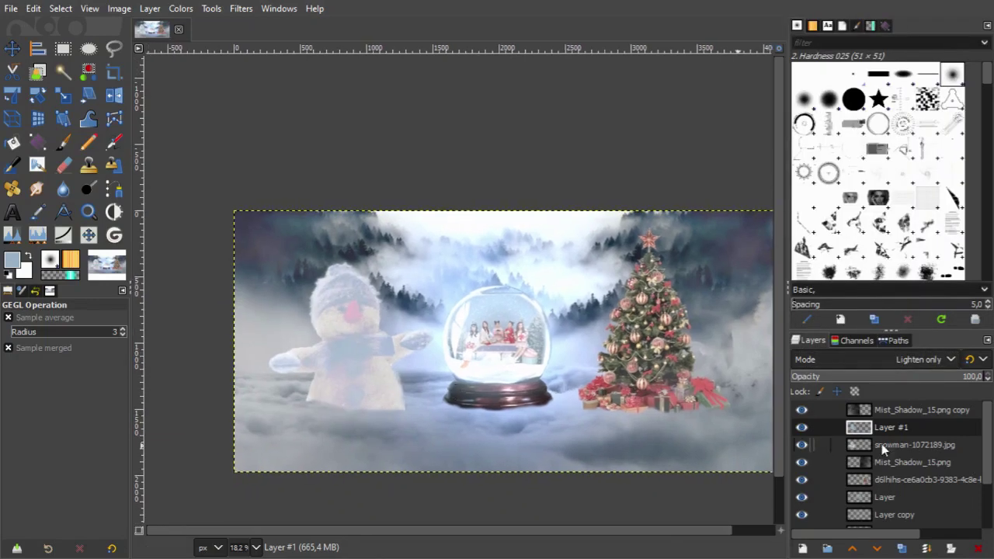
left_click(62, 163)
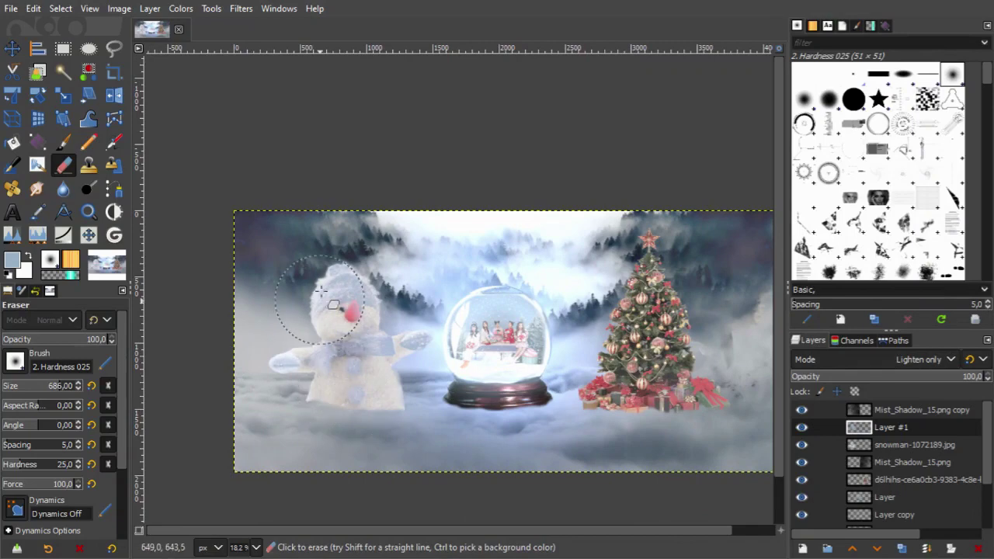
- Colorize the snowman overlay a deep blue and blur it at about 41
right_click(891, 427)
left_click(808, 453)
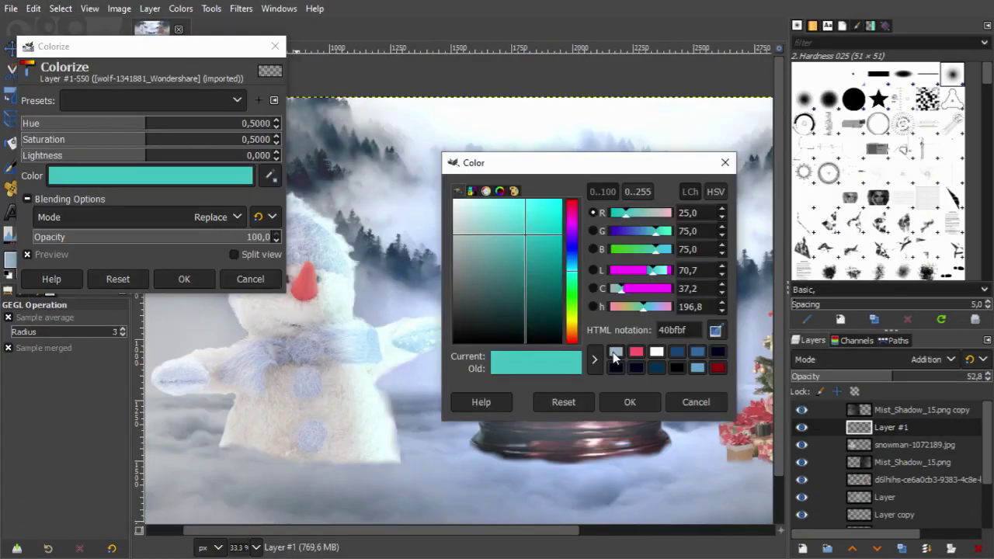
mouse_move(476, 229)
left_mouse_down()
mouse_move(521, 265)
mouse_move(543, 244)
left_mouse_up()
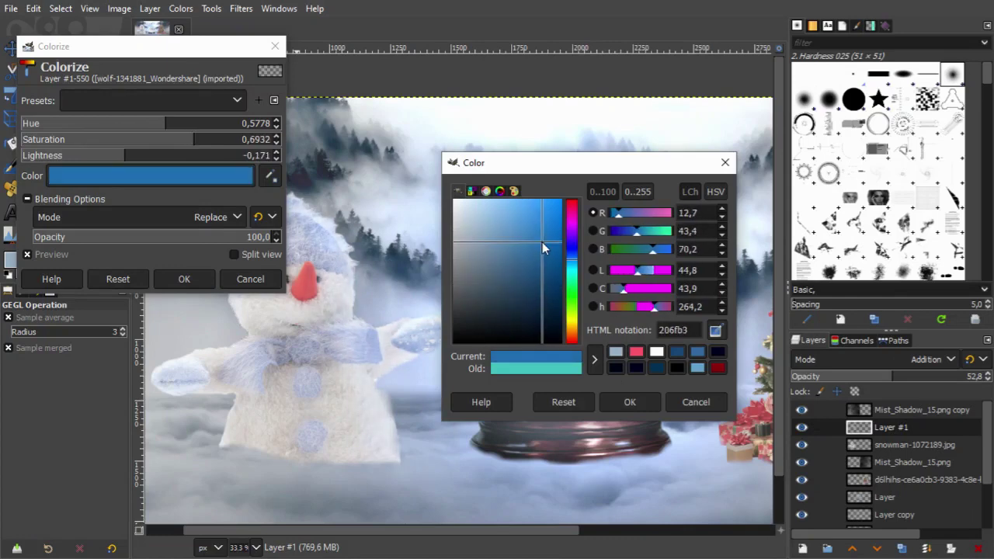
left_click_drag(544, 163, 642, 152)
left_click(728, 391)
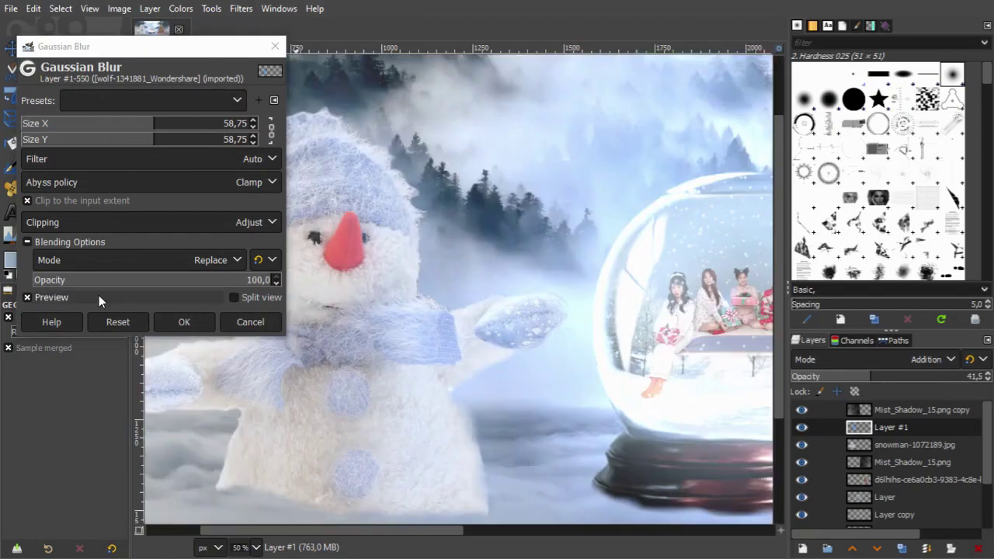
left_click(45, 140)
left_click_drag(44, 140, 114, 147)
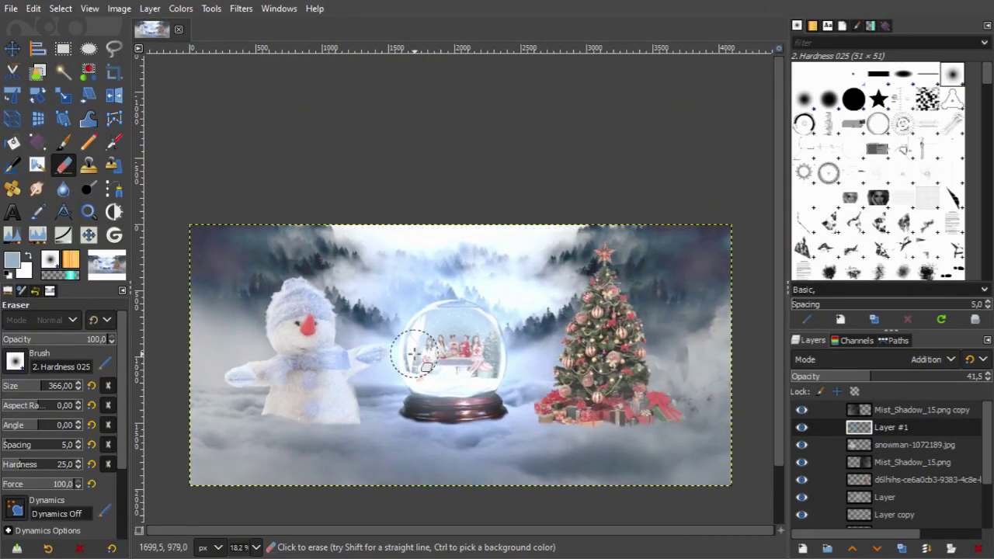
- Fill a new Layer #2 with a solid blue silhouette of the tree
left_click(903, 479)
left_click(802, 548)
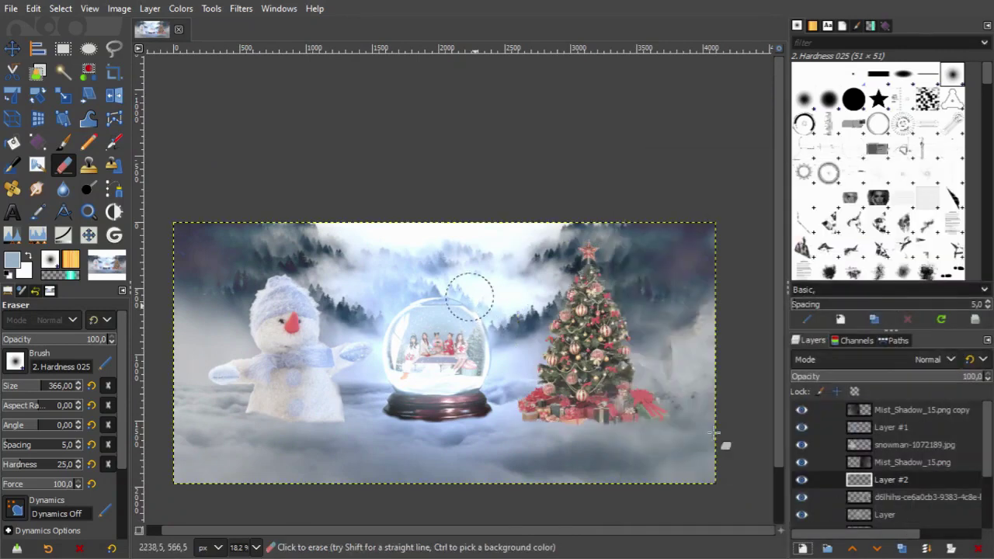
left_click(12, 260)
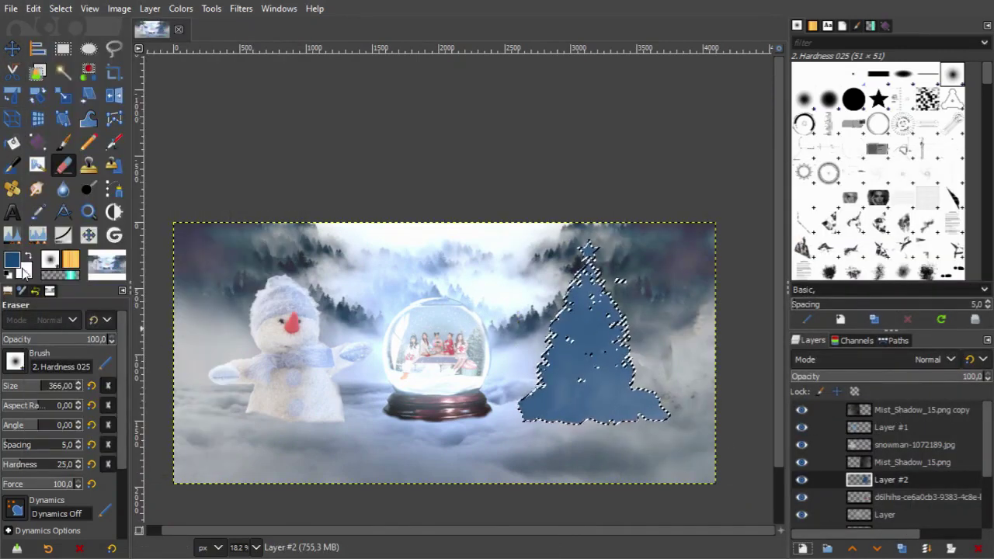
left_click(194, 297)
left_click(33, 9)
left_click(90, 268)
left_click(61, 9)
- Set Layer #2 to Addition and Gaussian-blur it at about 67
left_click(78, 42)
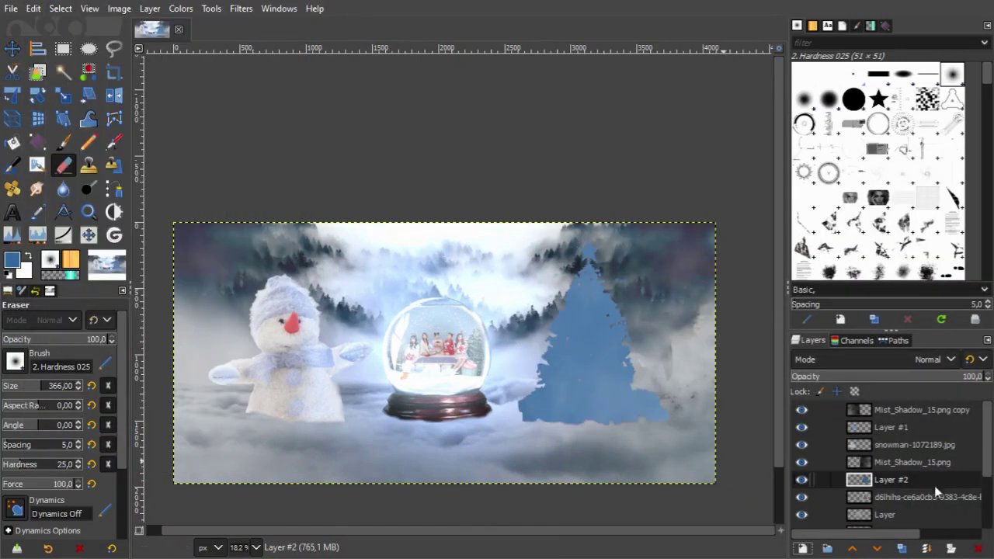
left_click(929, 359)
left_click(839, 185)
left_click(241, 9)
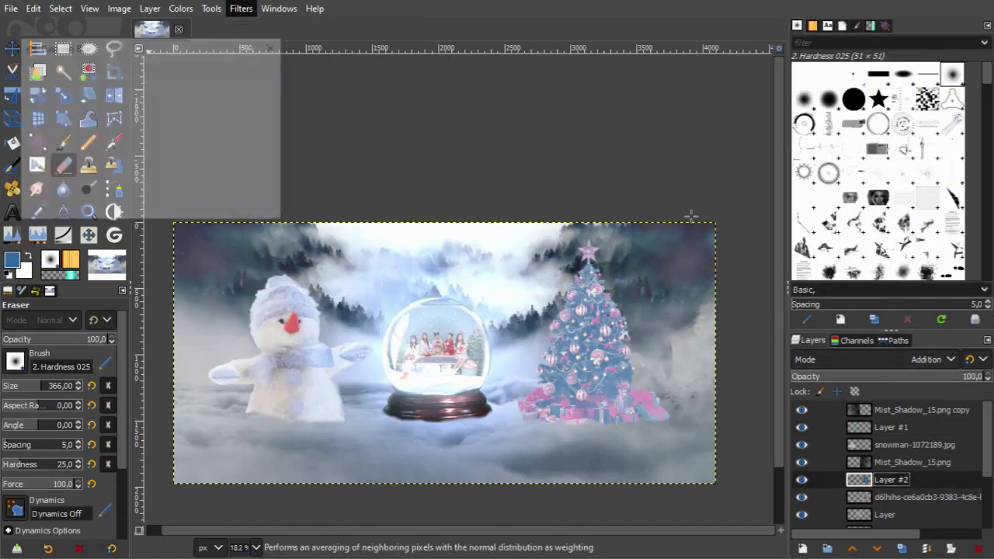
left_click(357, 78)
left_click_drag(60, 140, 178, 140)
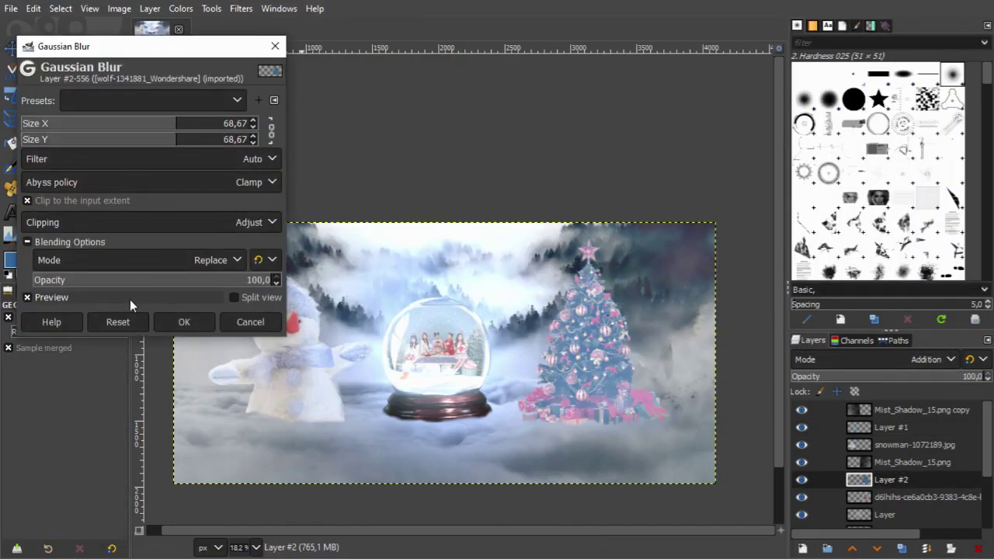
left_click(184, 321)
- Select outside the tree and erase the glow there with a size-630 eraser
right_click(916, 498)
left_click(839, 435)
left_click(891, 479)
left_click(60, 9)
left_click(83, 62)
left_click(64, 165)
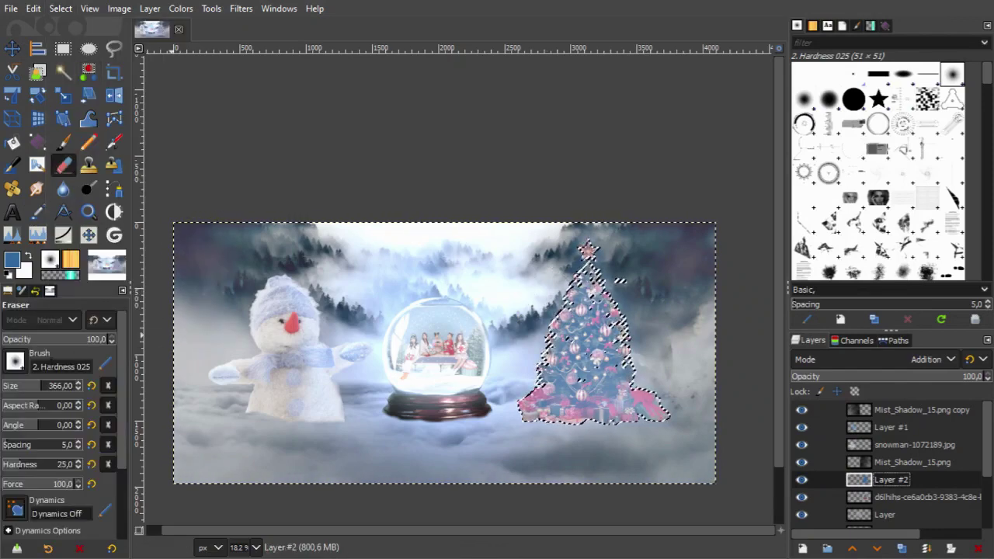
key("bracketright")
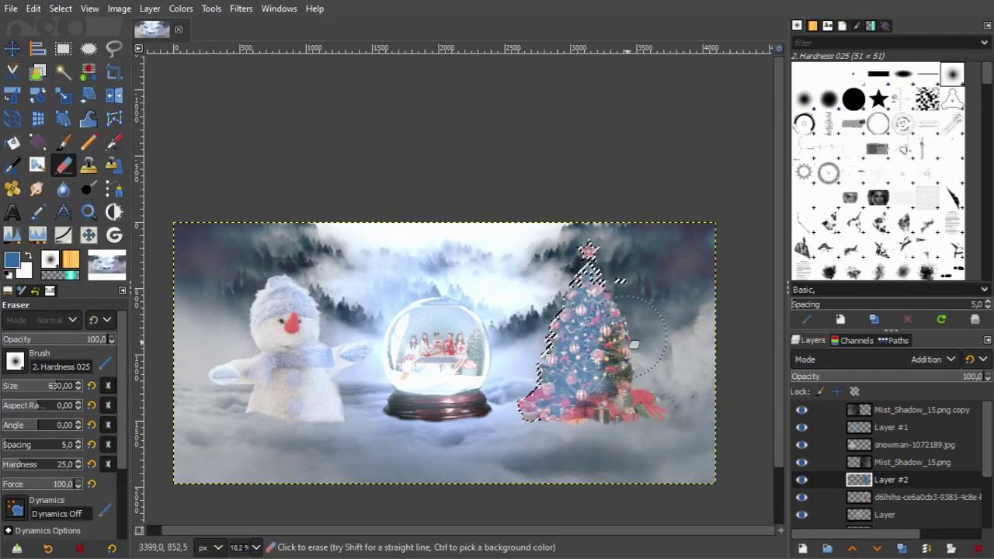
left_click_drag(634, 344, 613, 389)
left_click_drag(598, 356, 580, 405)
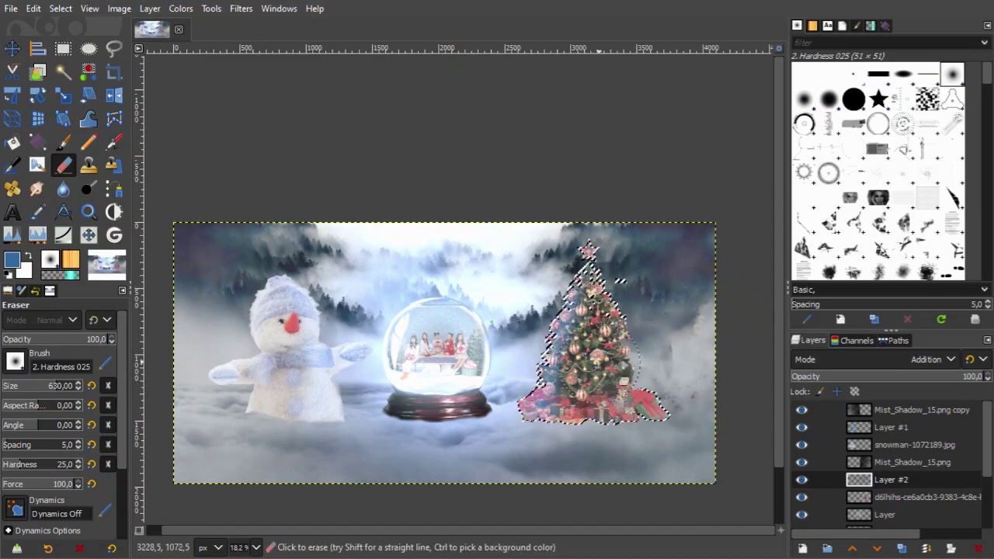
- Clear the selection and blur the tree glow again at about 65
left_click(61, 8)
left_click(78, 47)
left_click(241, 7)
left_click(466, 125)
mouse_move(70, 139)
left_mouse_down()
mouse_move(169, 153)
mouse_move(45, 155)
left_mouse_up()
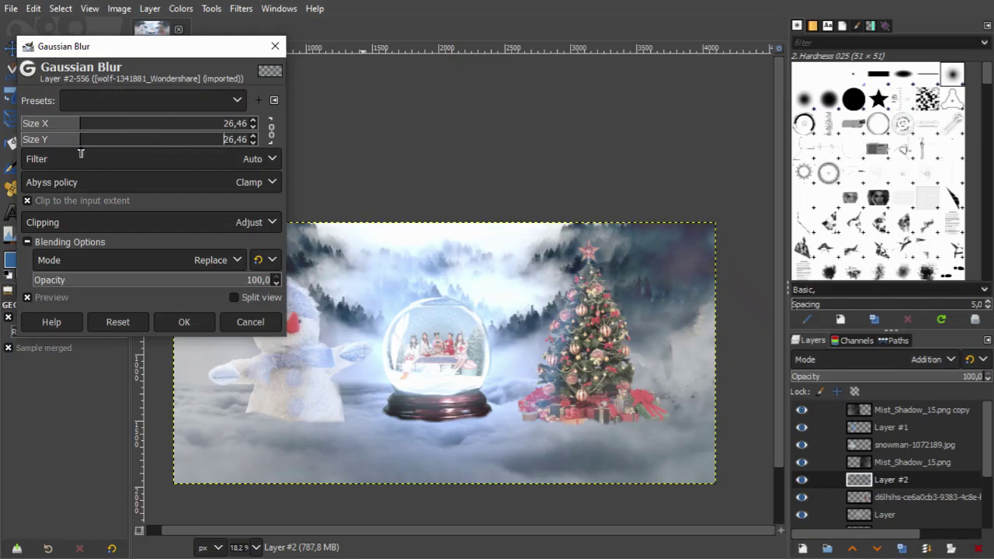
key("Return")
- Erase the remaining dark glow outside the tree's outline, then clear the selection
left_click(978, 549)
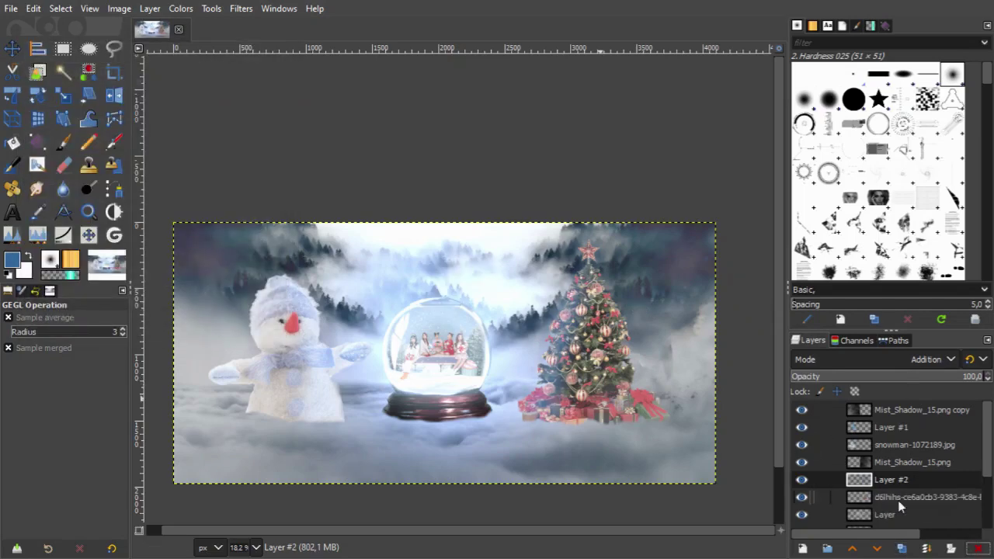
right_click(891, 479)
left_click(838, 435)
left_click(61, 8)
left_click(70, 59)
key("shift+e")
left_click_drag(619, 312, 618, 485)
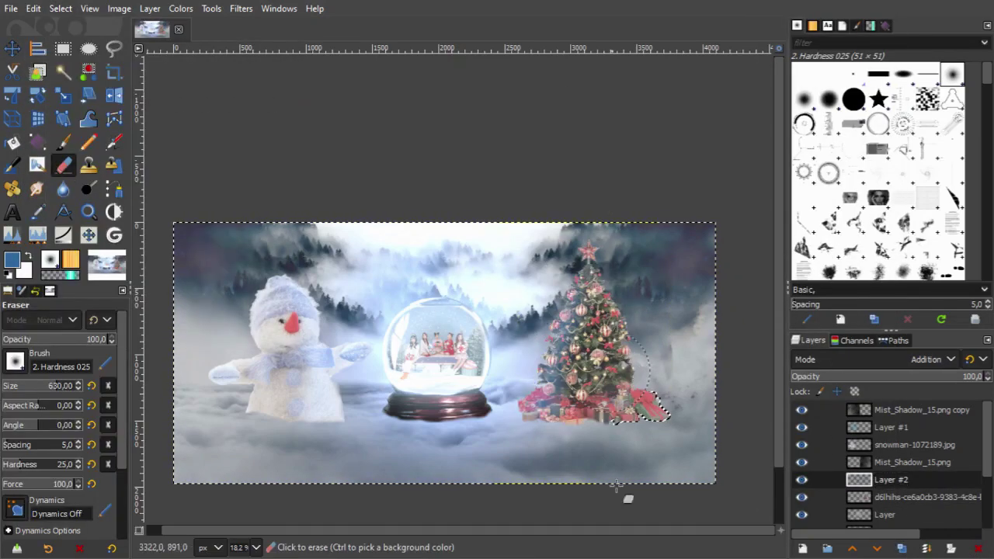
left_click(61, 8)
left_click(70, 43)
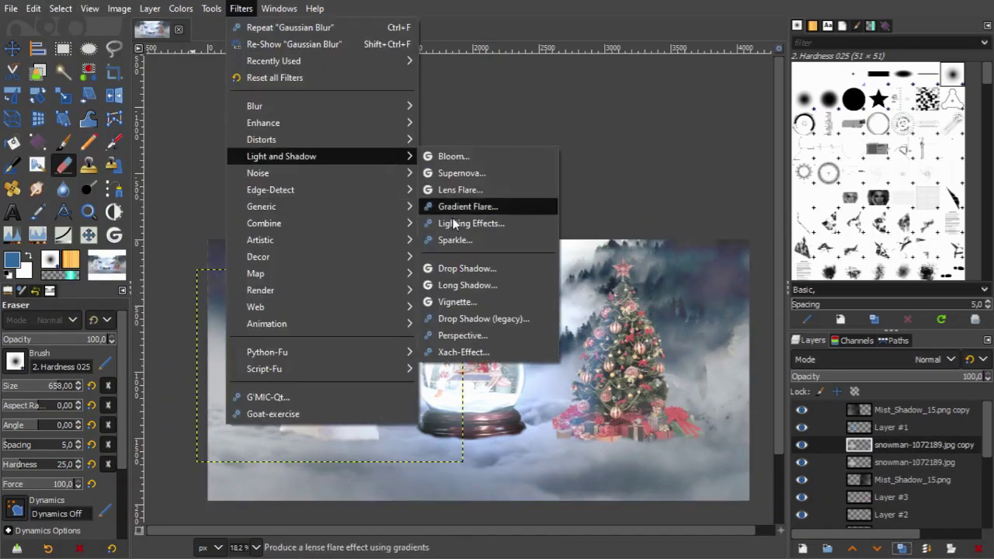
- Apply a black long shadow and skew the snowman's shadow onto the ground
left_click(150, 191)
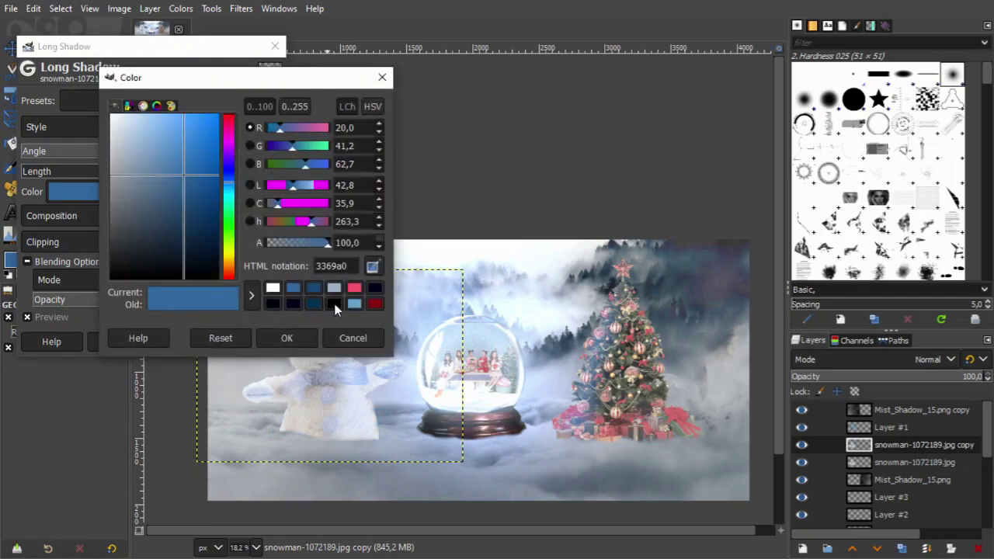
left_click(284, 337)
left_click(184, 342)
left_click(13, 94)
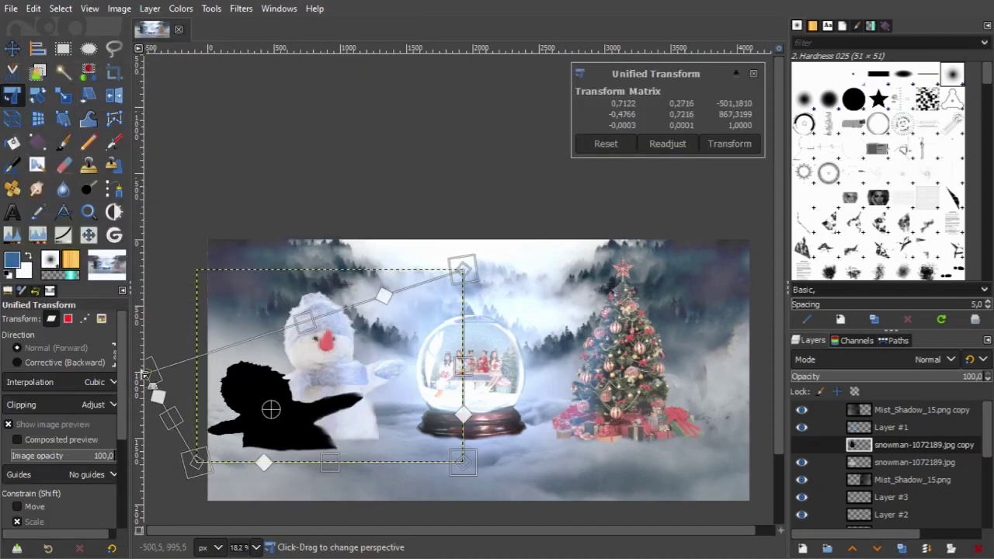
left_click_drag(266, 406, 199, 399)
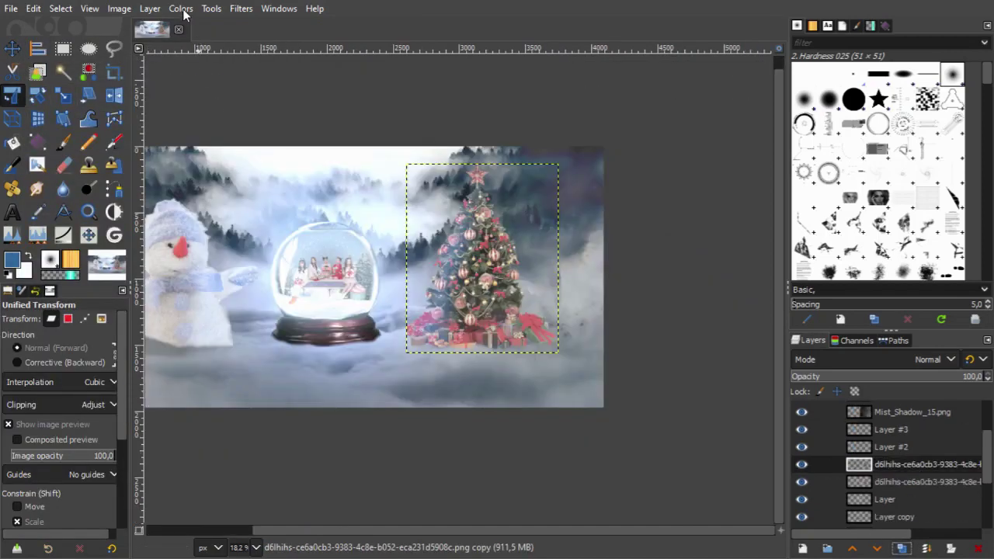
- Bend the tree's shadow to lie flat along the ground, stretching right from its base
left_click(241, 8)
left_click(460, 409)
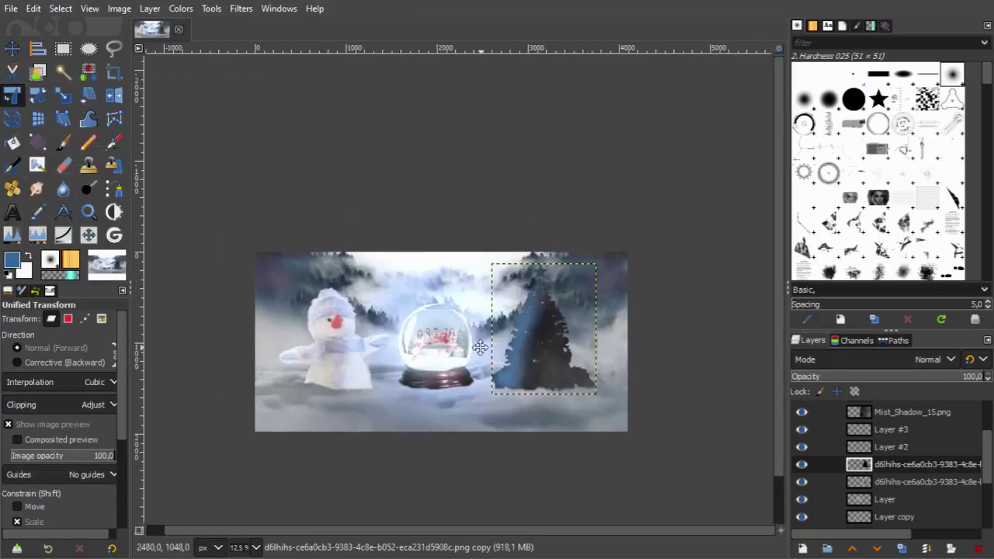
mouse_move(748, 347)
left_mouse_down()
mouse_move(742, 454)
mouse_move(619, 360)
left_mouse_up()
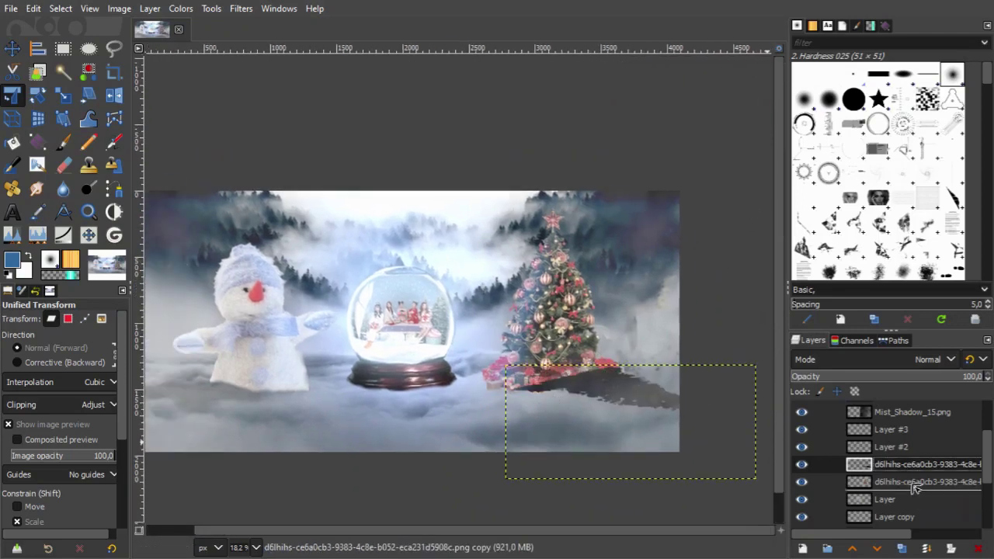
left_click(649, 409, "shift")
- Scale the tree's shadow layer to 1920×904
key("shift+s")
left_click(660, 431)
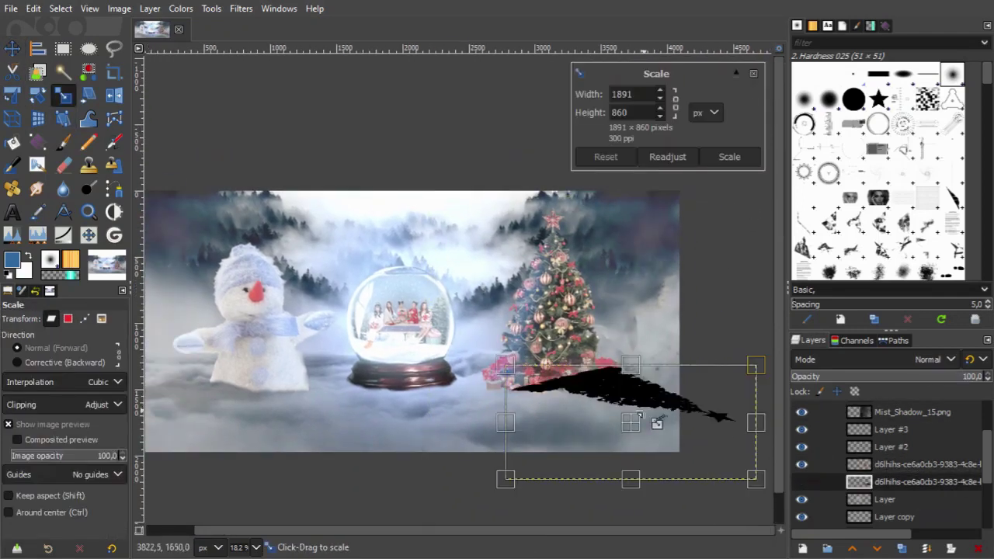
left_click(730, 156)
scroll(577, 415, "up", 4, "ctrl")
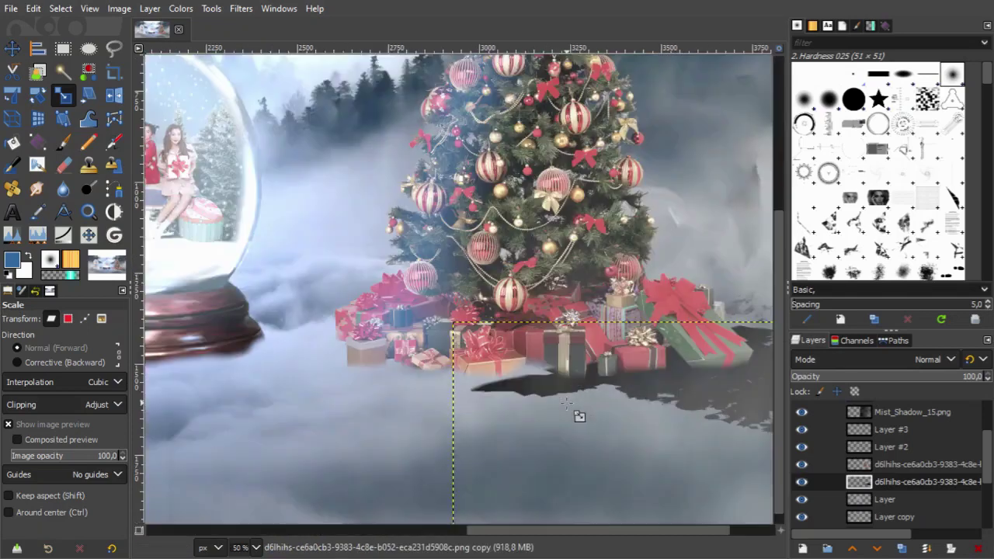
scroll(611, 386, "down", 3, "ctrl")
left_click(611, 386)
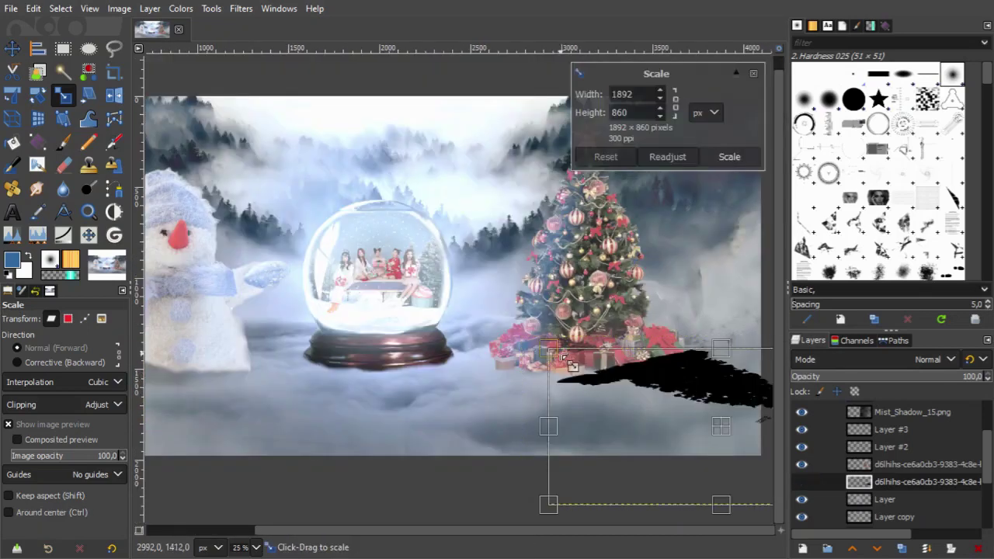
left_click(728, 156)
scroll(544, 311, "down", 1, "ctrl")
- Hide Mist_Shadow_15.png and move the shadow into place under the gifts
key("m")
scroll(806, 474, "up", 2)
left_click(801, 458)
scroll(808, 466, "down", 1)
left_click_drag(704, 380, 665, 401)
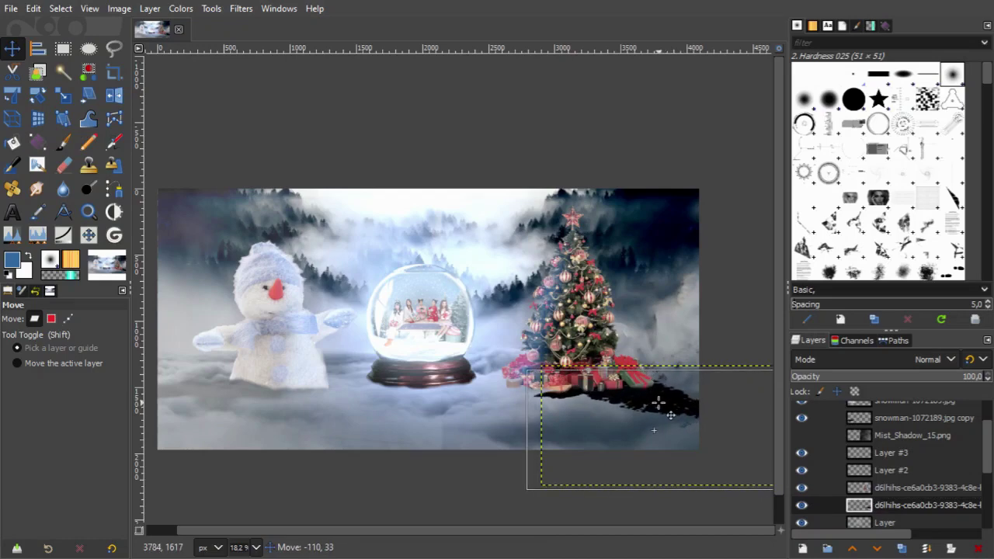
left_click_drag(658, 402, 676, 400)
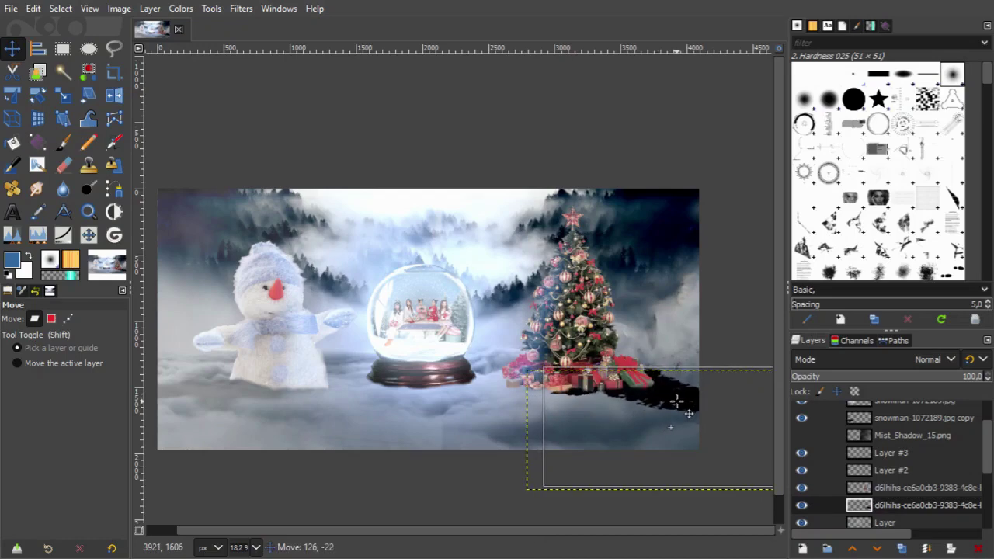
- Erase the shadow's upper edge where it meets the presents
key("shift+e")
scroll(676, 400, "up", 5, "ctrl")
scroll(490, 386, "up", 2, "ctrl")
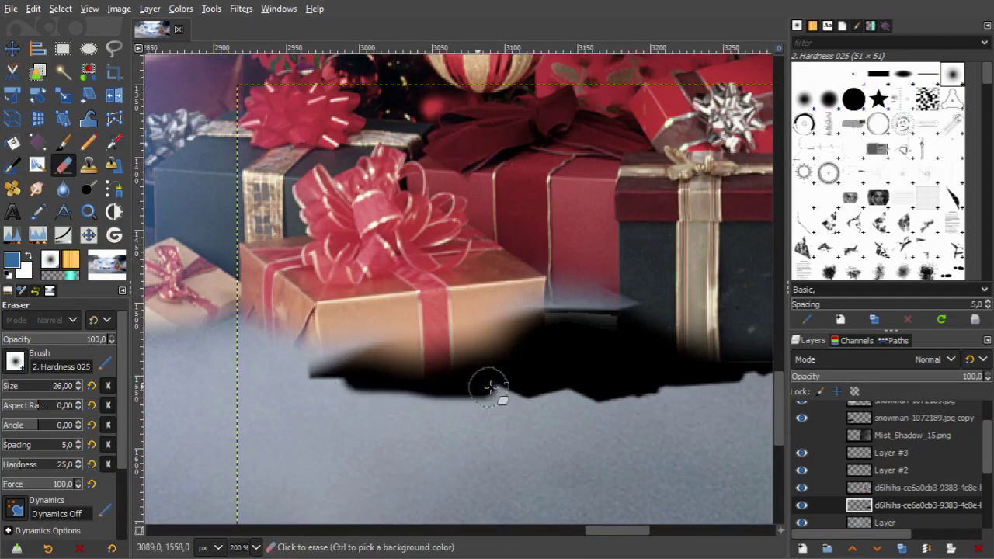
mouse_move(490, 386)
left_mouse_down()
mouse_move(570, 395)
mouse_move(321, 395)
left_mouse_up()
scroll(516, 426, "down", 3, "ctrl")
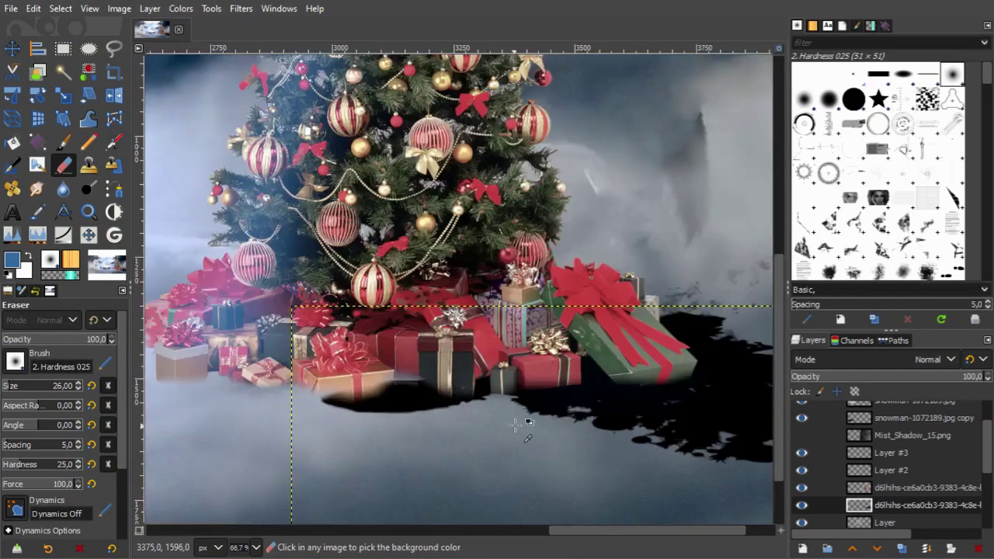
scroll(516, 426, "up", 3, "ctrl")
left_click_drag(436, 396, 406, 395)
scroll(406, 396, "down", 1, "ctrl")
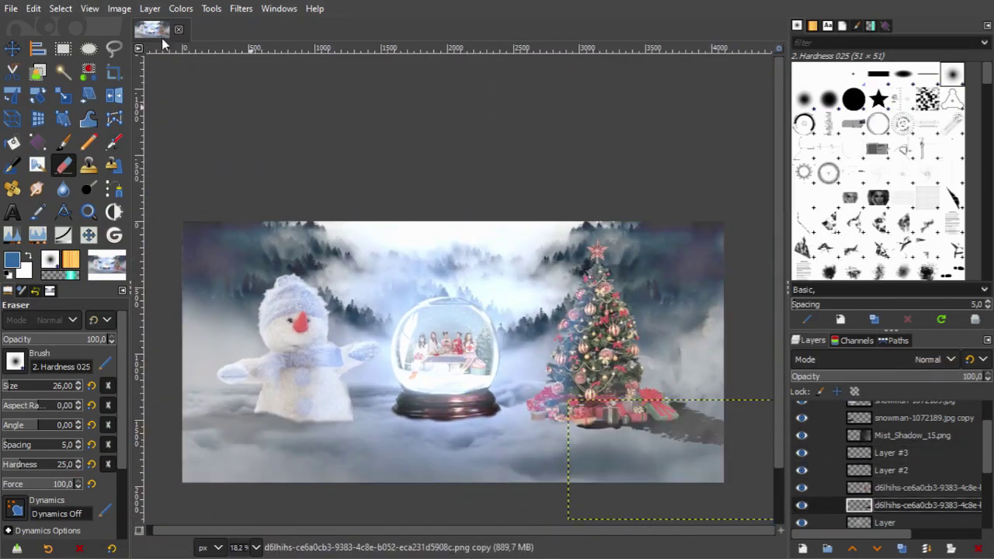
- Gaussian-blur the tree's shadow at 19.42 and lower its layer opacity
left_click(241, 7)
left_click(466, 122)
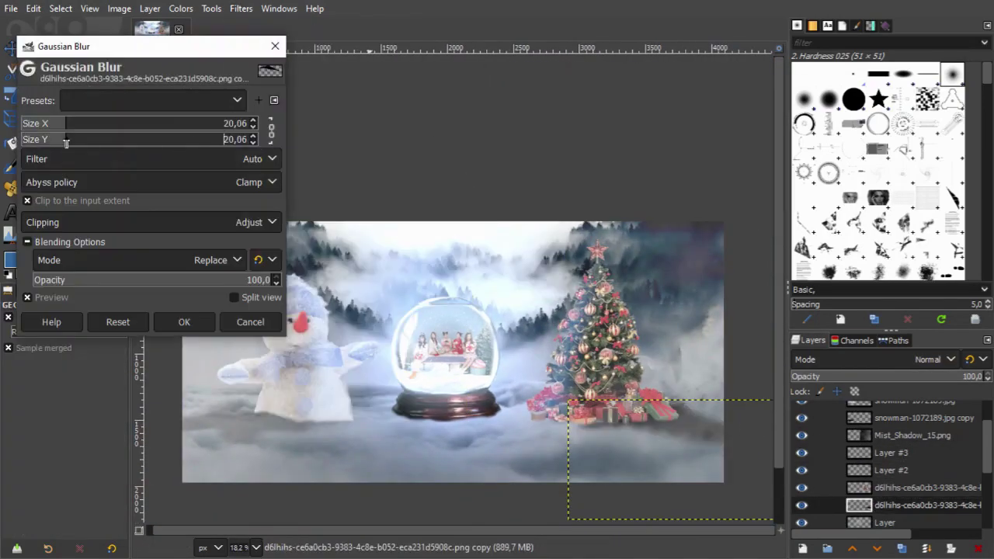
left_click(179, 321)
left_click(924, 378)
scroll(909, 466, "down", 2)
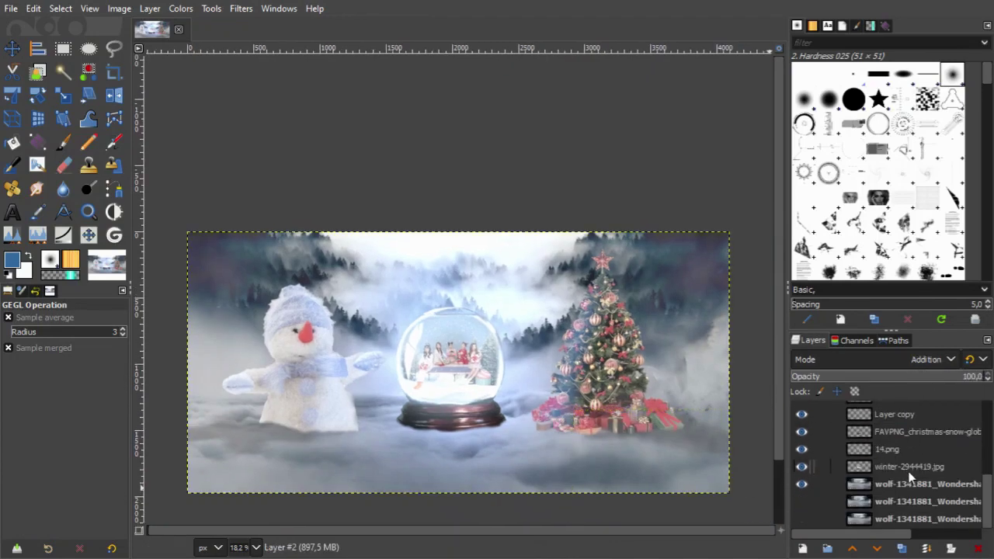
left_click(885, 466)
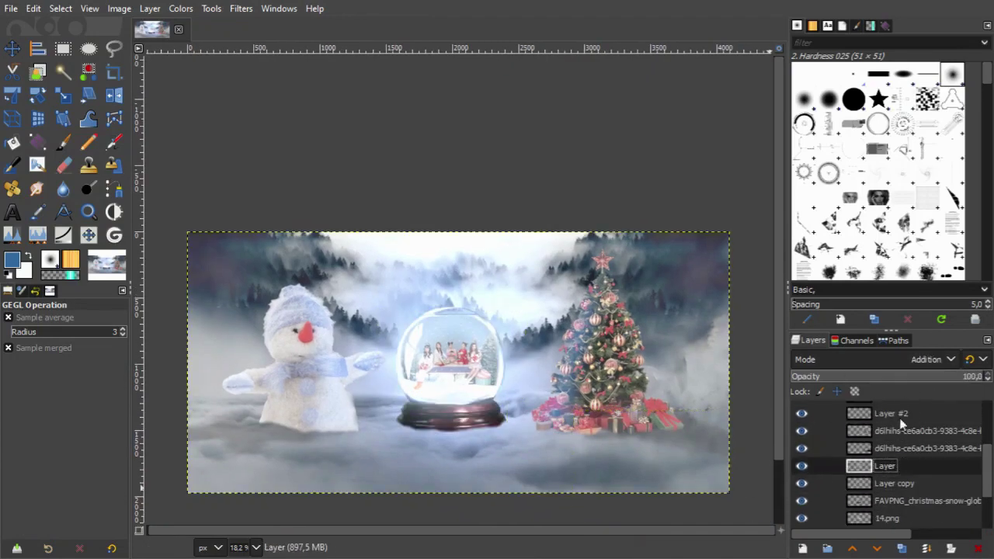
scroll(951, 496, "up", 5)
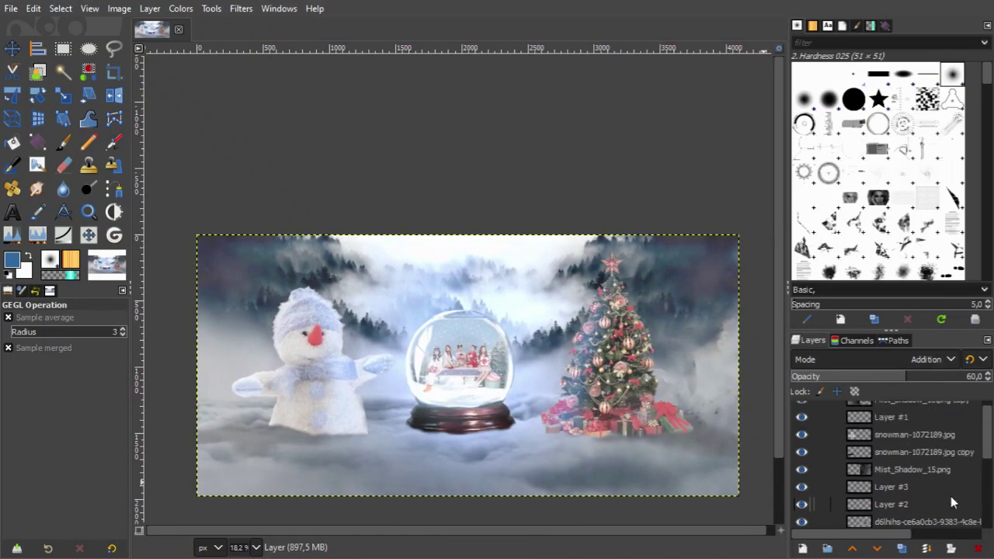
- Add a new empty layer at the top of the stack and launch G'MIC-Qt
left_click(893, 410)
left_click(802, 549)
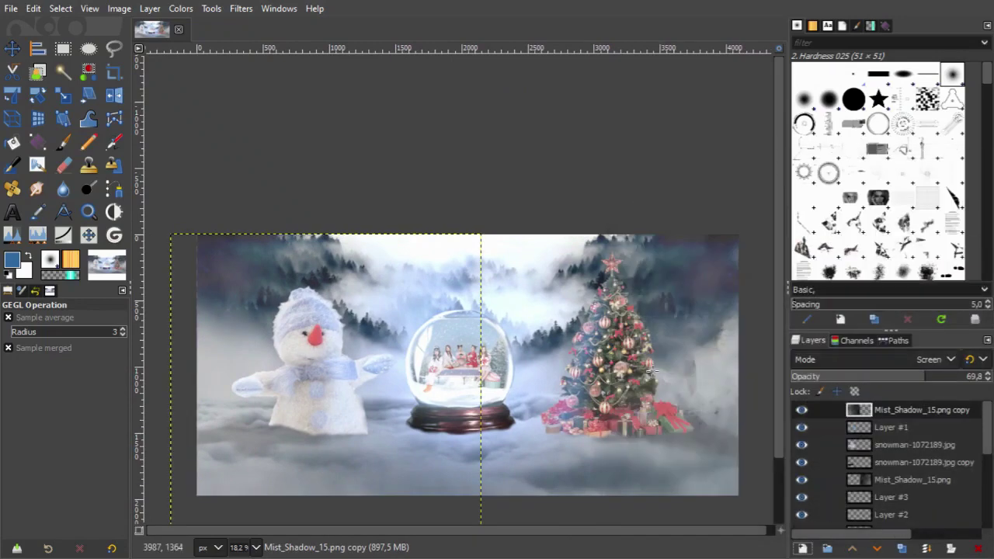
key("Return")
left_click(241, 8)
left_click(307, 398)
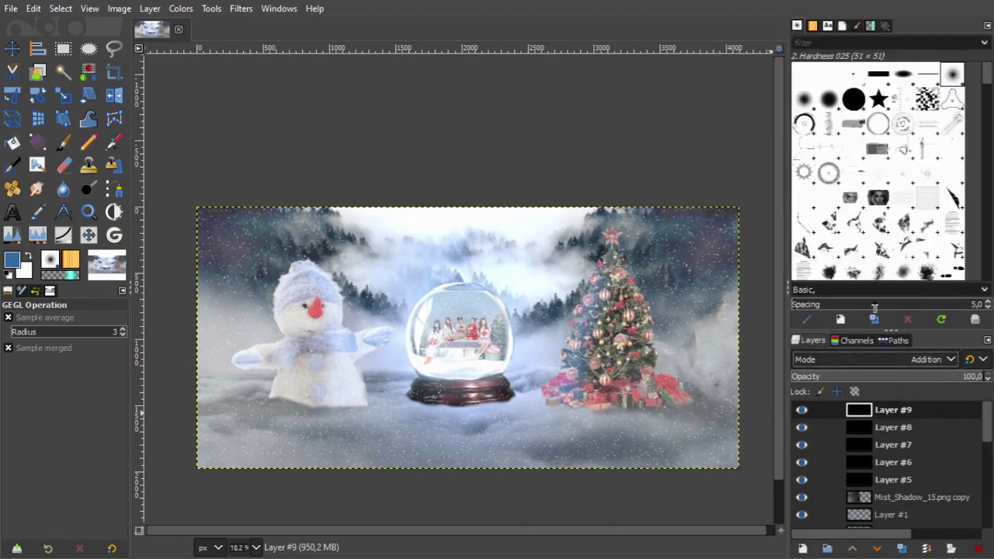
- Set snow Layer #6 to Screen blend mode
key("Page_Down")
left_click(909, 359)
key("Page_Down")
left_click(894, 359)
left_click(877, 169)
key("Page_Down")
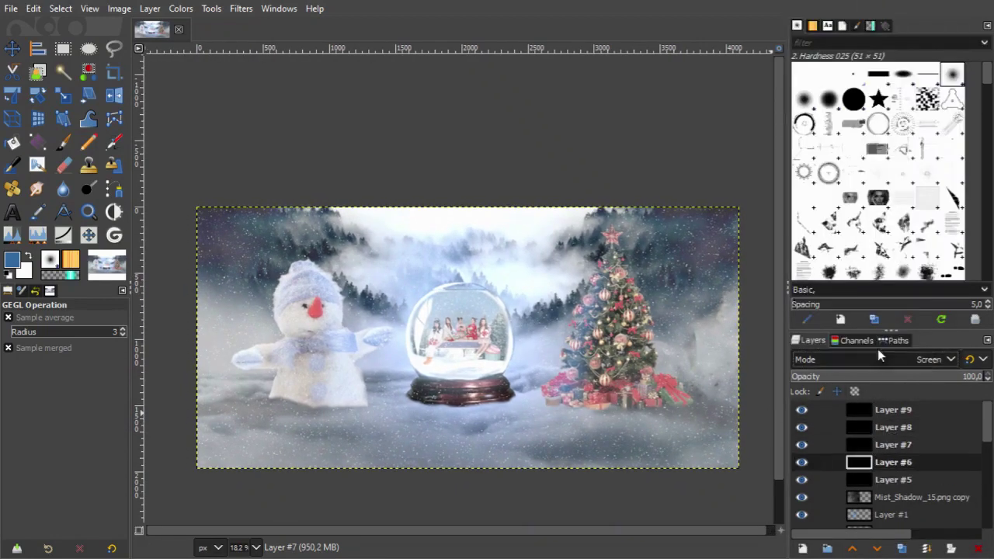
- Apply a Gaussian Blur to snow Layer #9
key("Home")
left_click(241, 8)
left_click(505, 123)
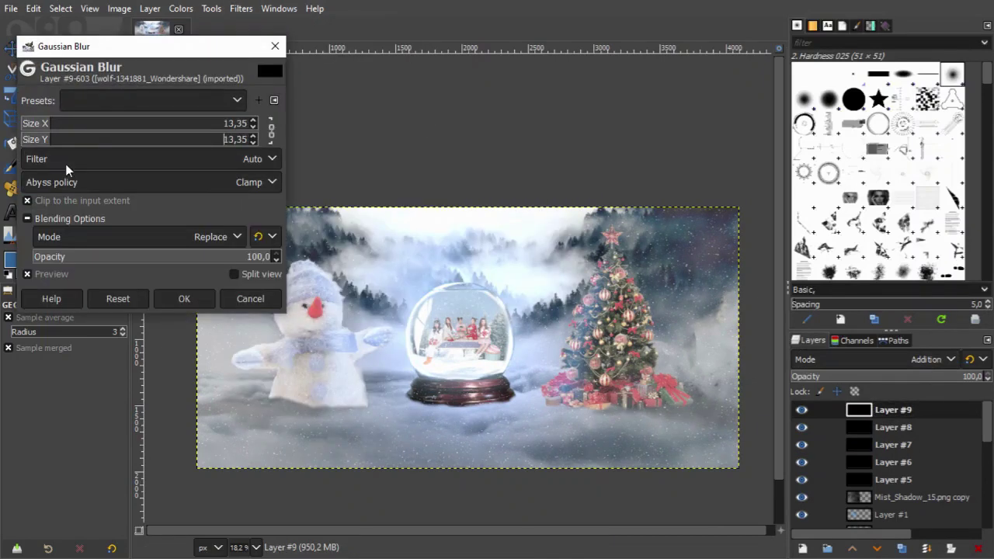
key("Return")
- Duplicate the snow layers several times and zoom in to check snow over the globe
left_click(903, 549)
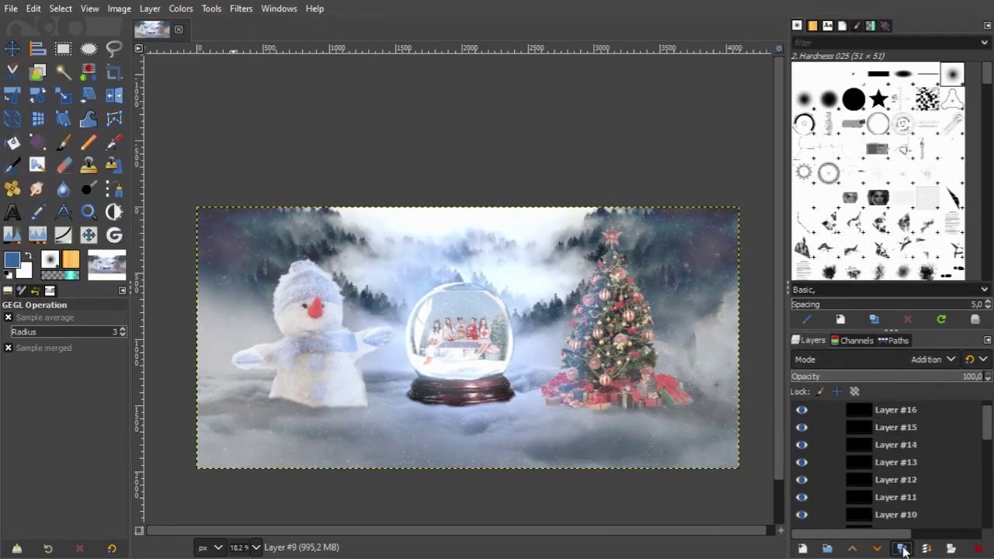
left_click(904, 549)
left_click(904, 550)
left_click(904, 549)
left_click(904, 549)
key("1")
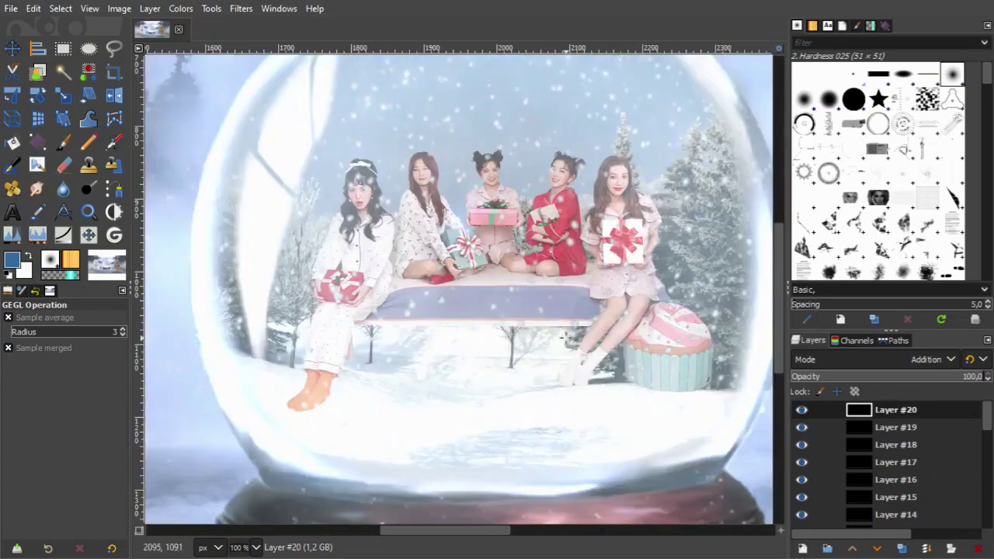
scroll(565, 336, "down", 1)
scroll(601, 302, "down", 4)
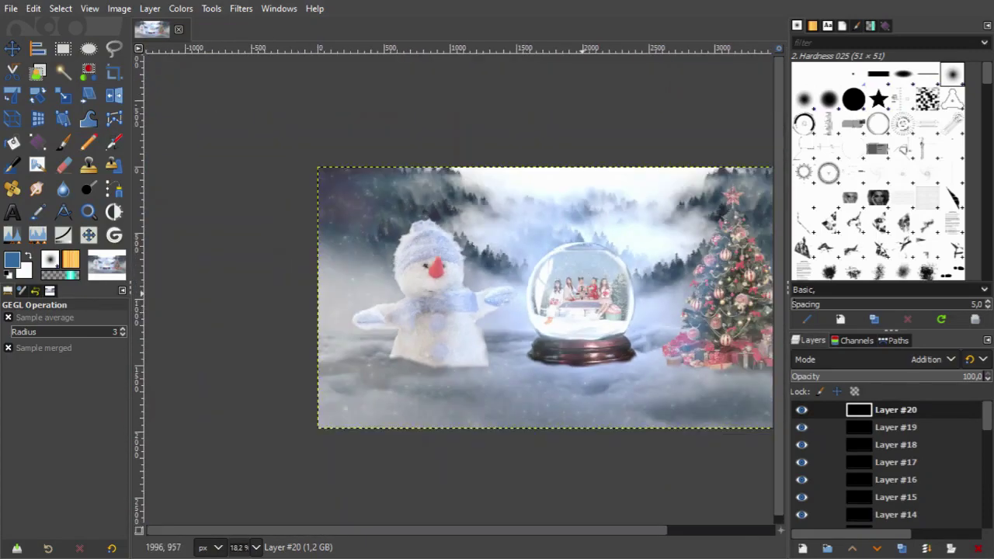
- Add a white-filled layer on top and lower its opacity to about 2.6
key("ctrl+shift+n")
key("Return")
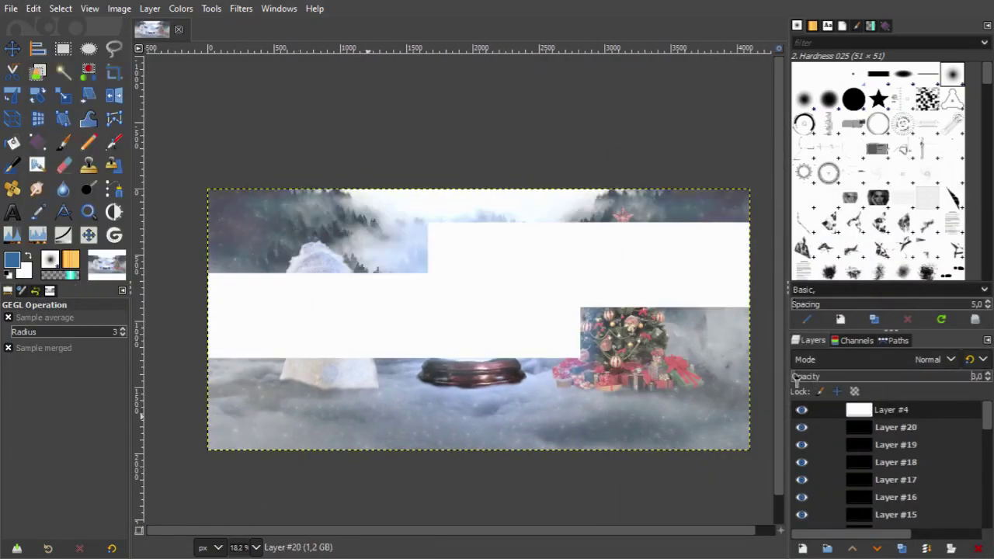
left_click_drag(796, 377, 792, 382)
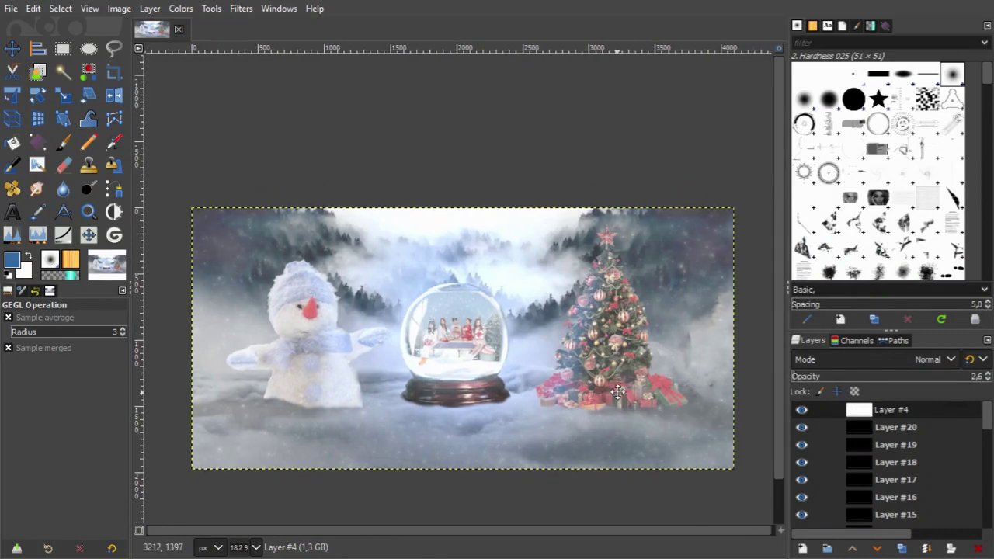
left_click(10, 9)
left_click(78, 233)
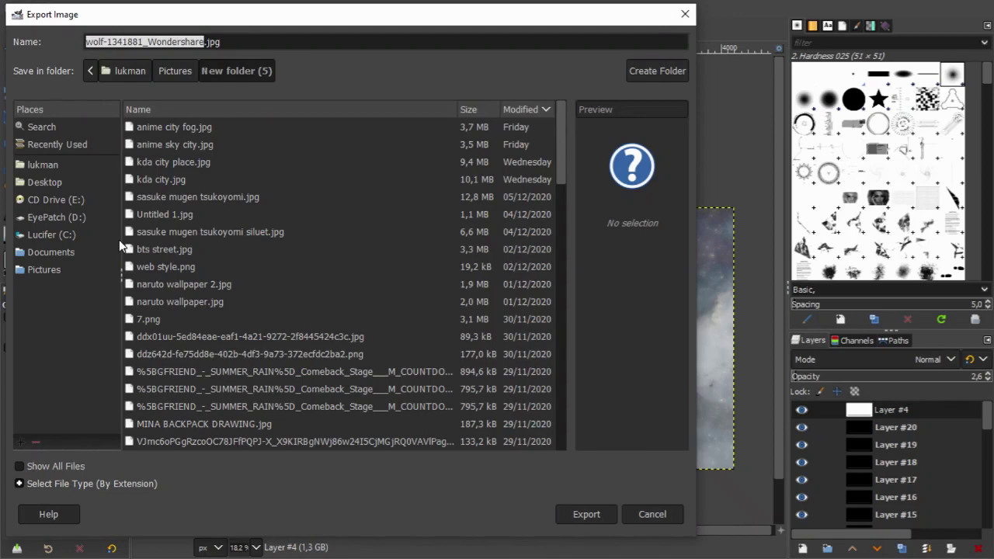
- Export the composite as a 'red velvet snow' JPEG at quality 100
type("red velvet snow")
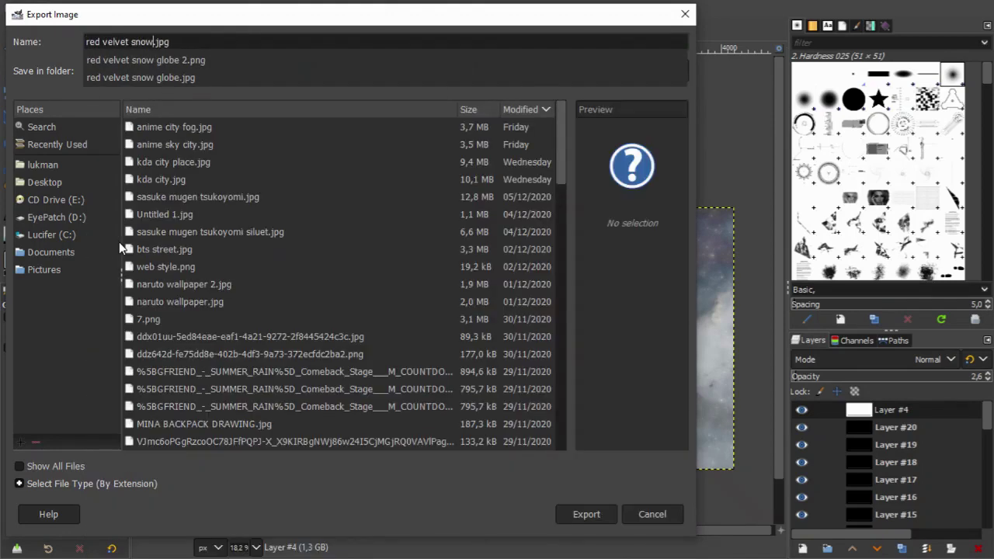
key("Return")
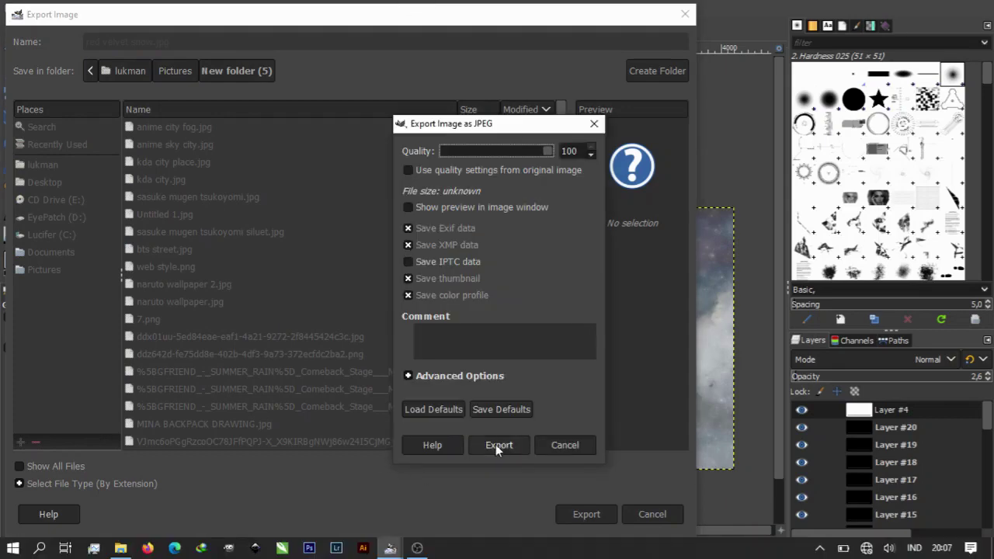
left_click(497, 445)
- Fill the top layer with black and set it to Soft light mode
left_click(34, 8)
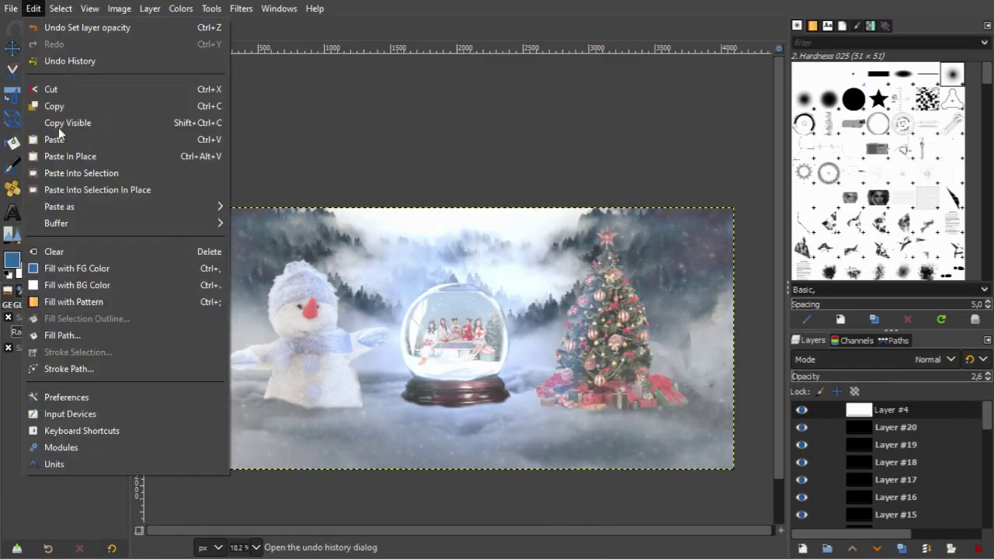
left_click(46, 268)
left_click(814, 377)
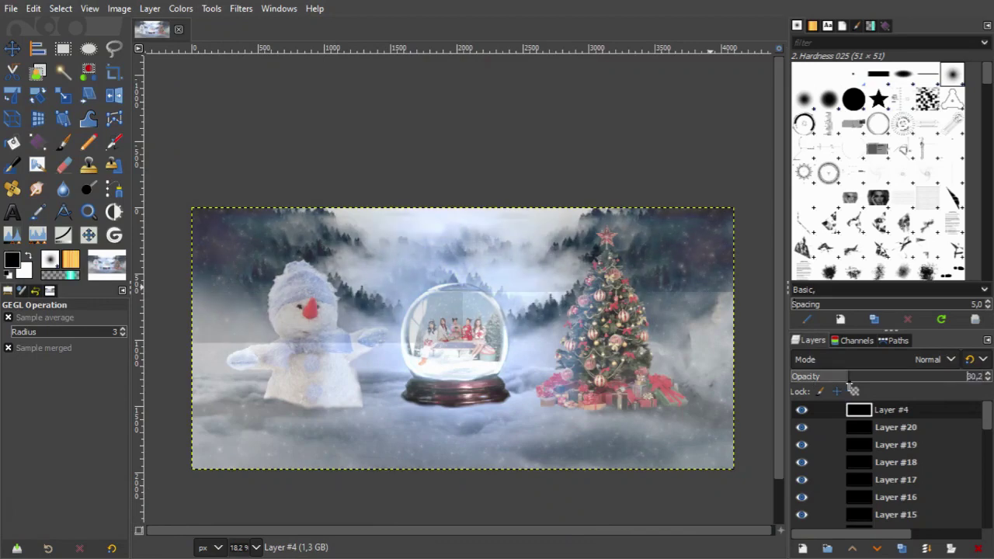
left_click(951, 358)
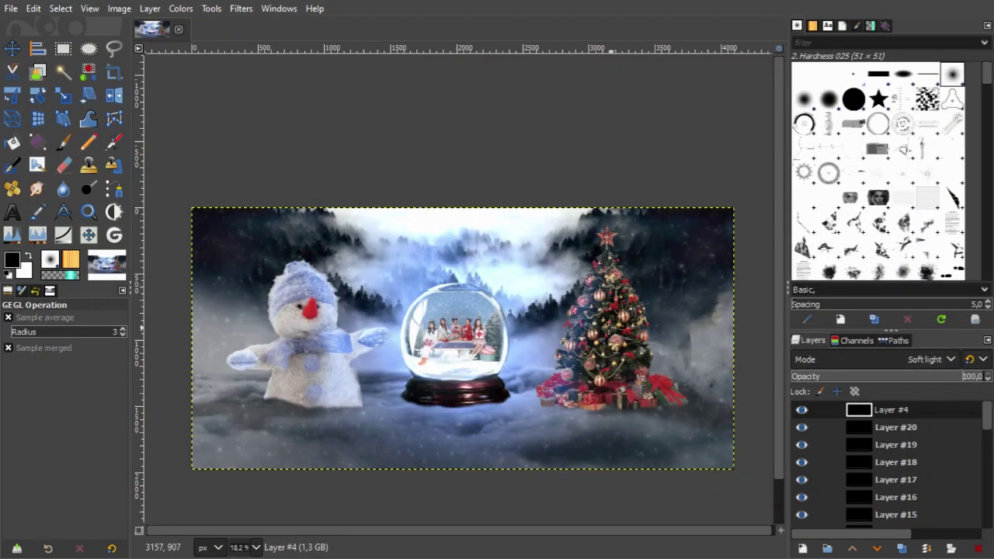